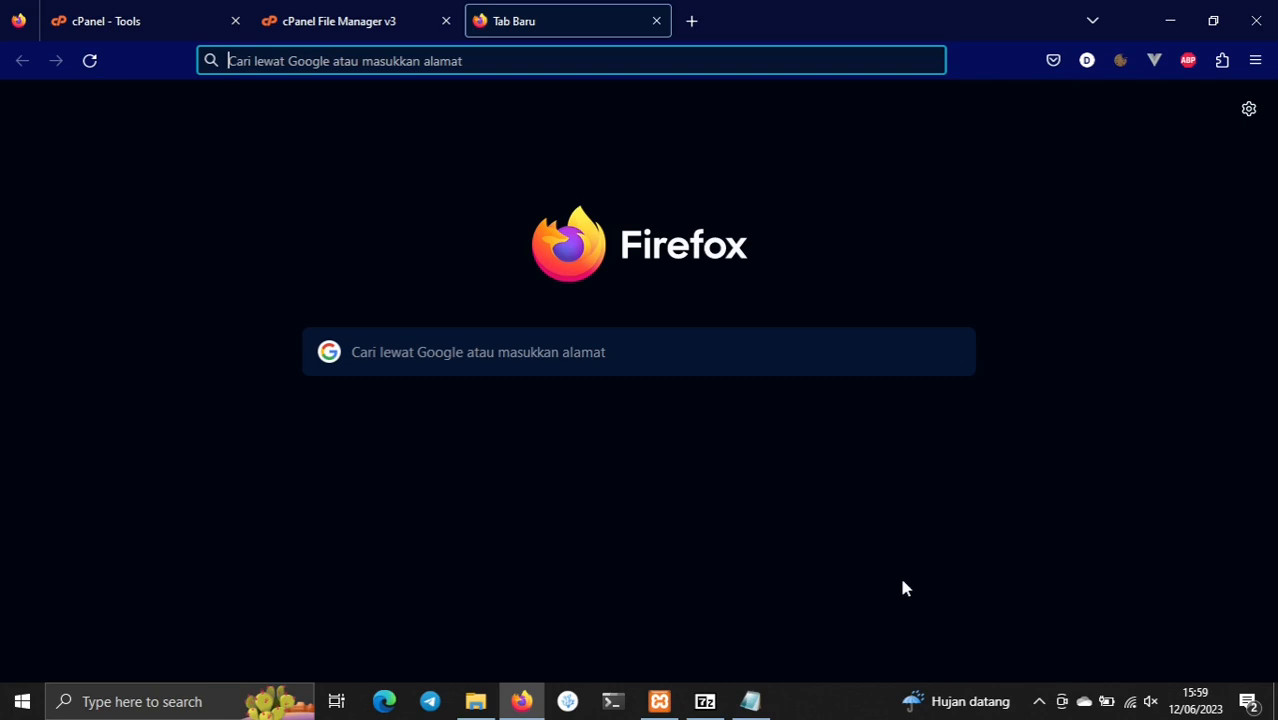
Run httpd.bat from D:\pslims-9.6.0 to start Apache for SLiMS on localhost:8089.
click(475, 701)
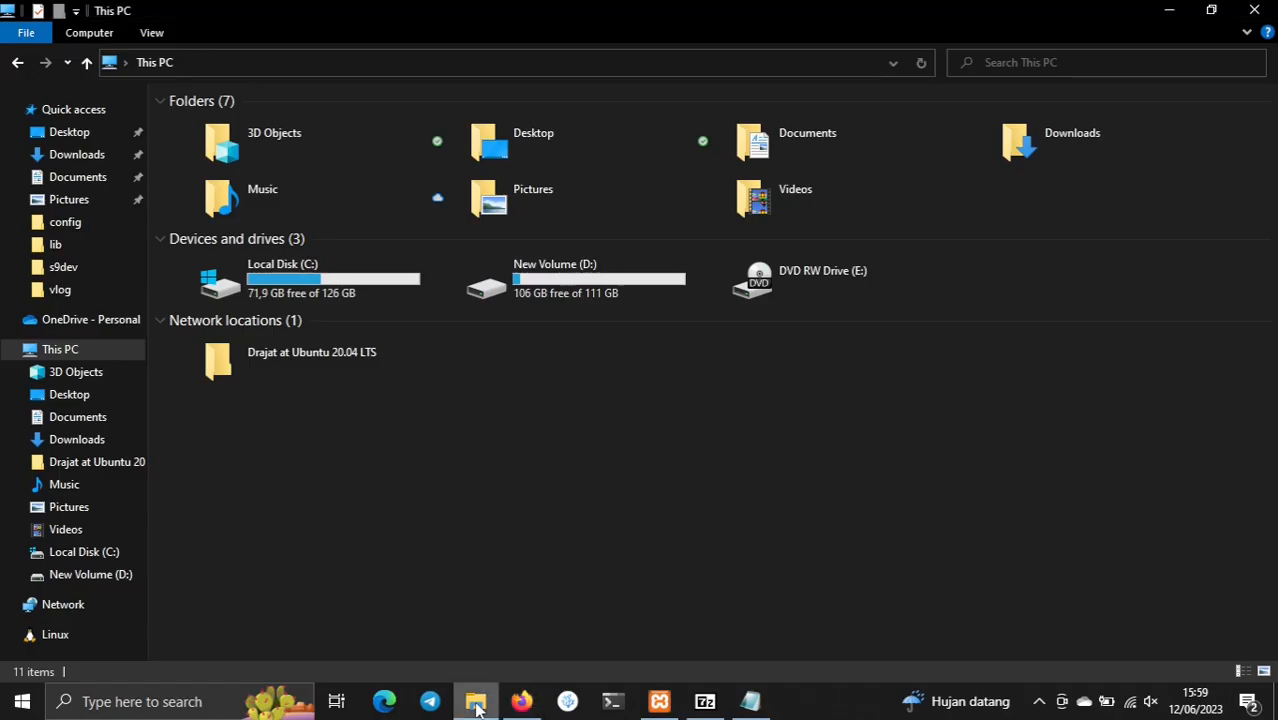
double_click(543, 284)
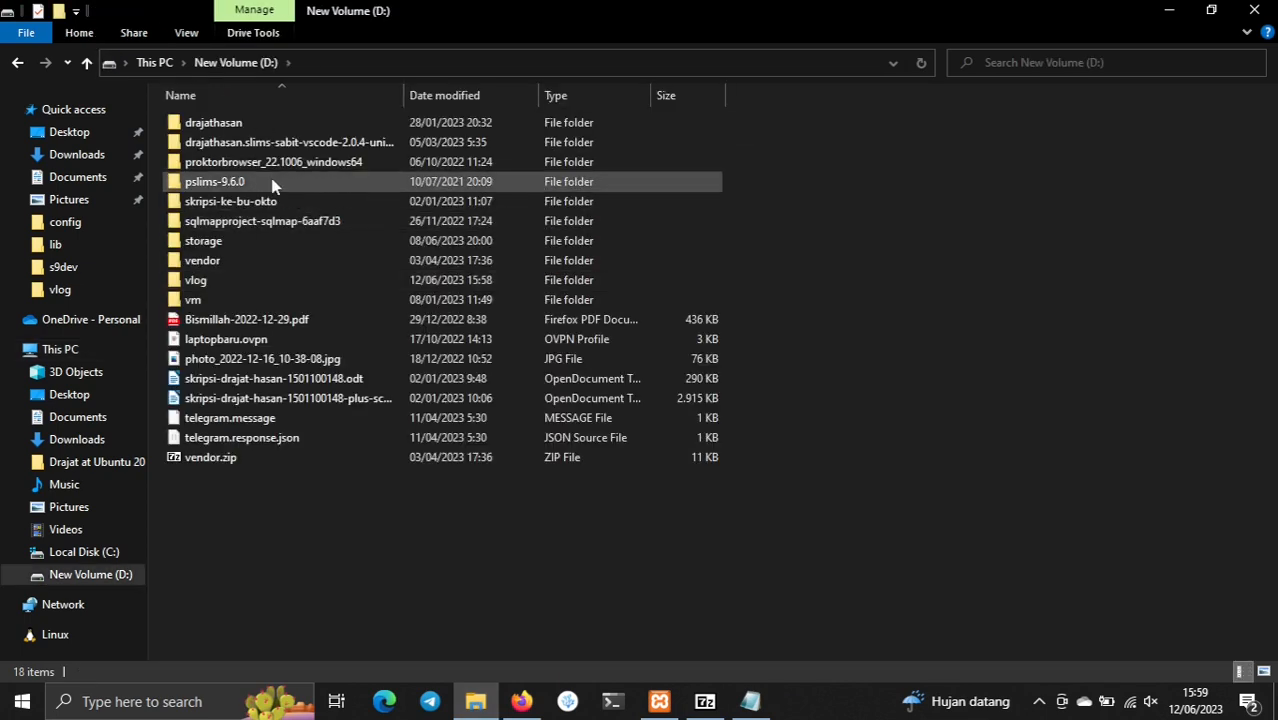
double_click(272, 184)
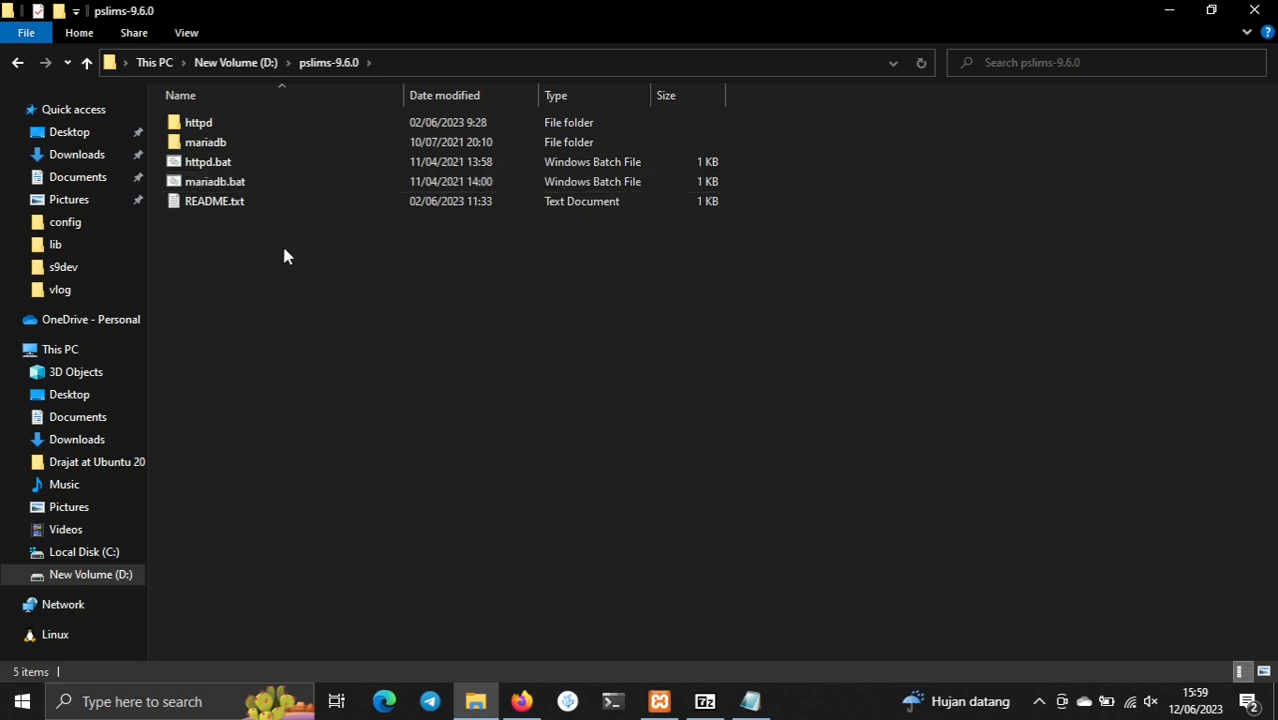
double_click(239, 168)
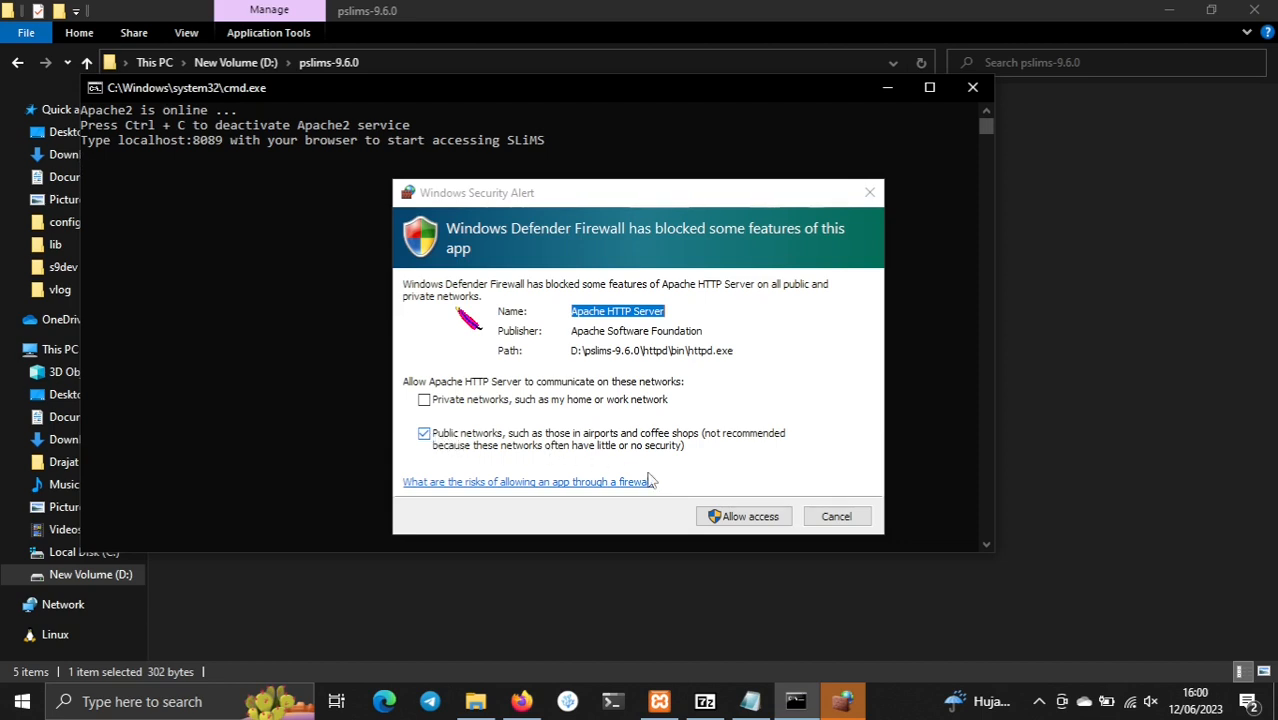
Allow Apache through the firewall, then start MariaDB with mariadb.bat and allow mysqld.exe too.
click(733, 517)
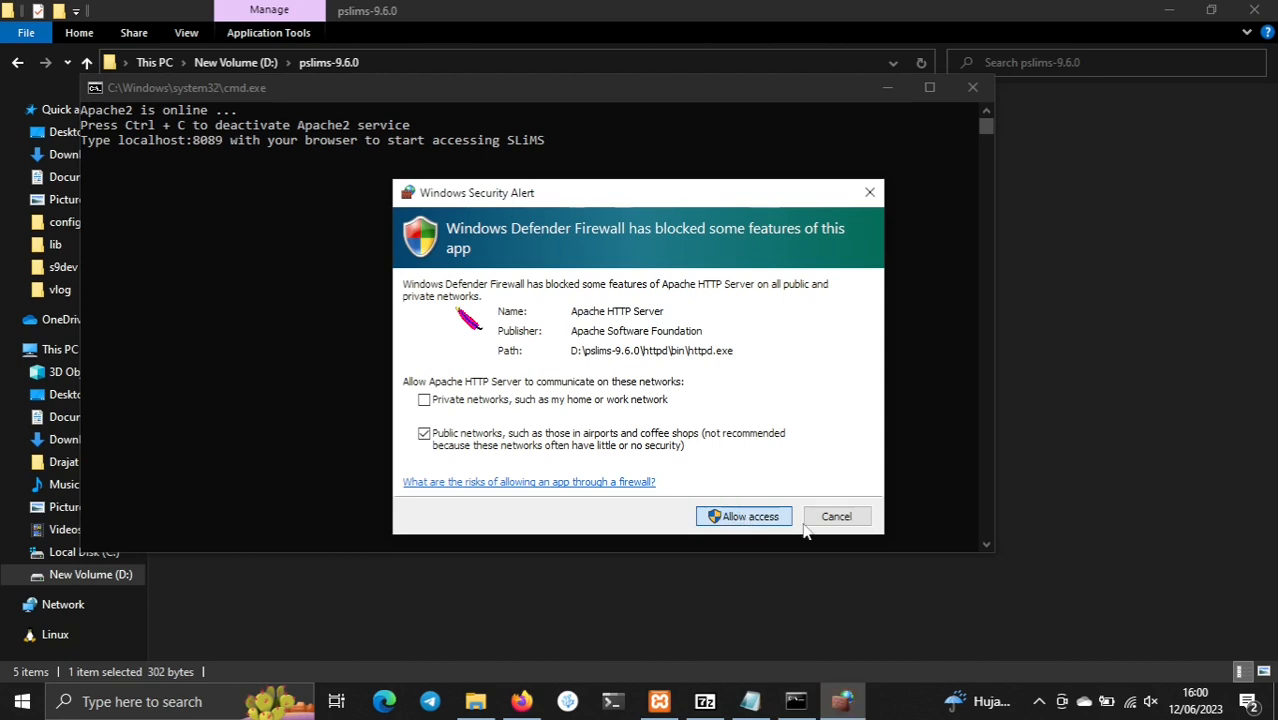
click(1056, 509)
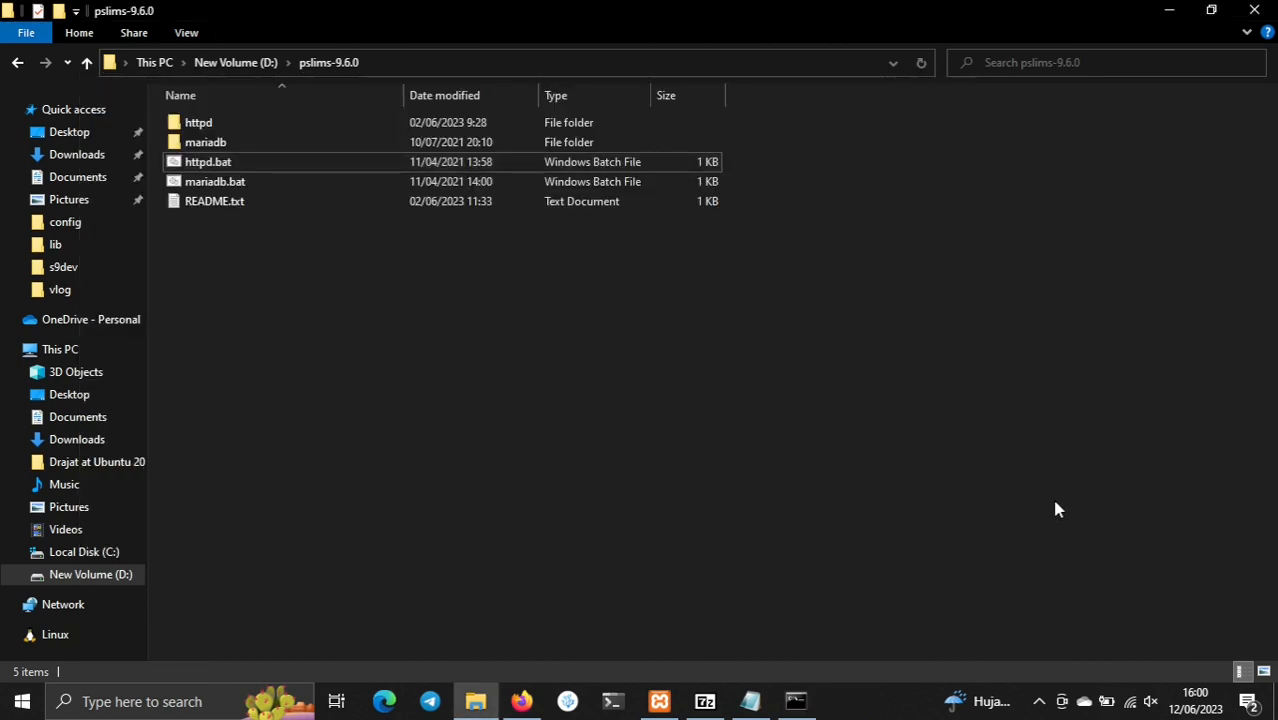
double_click(244, 186)
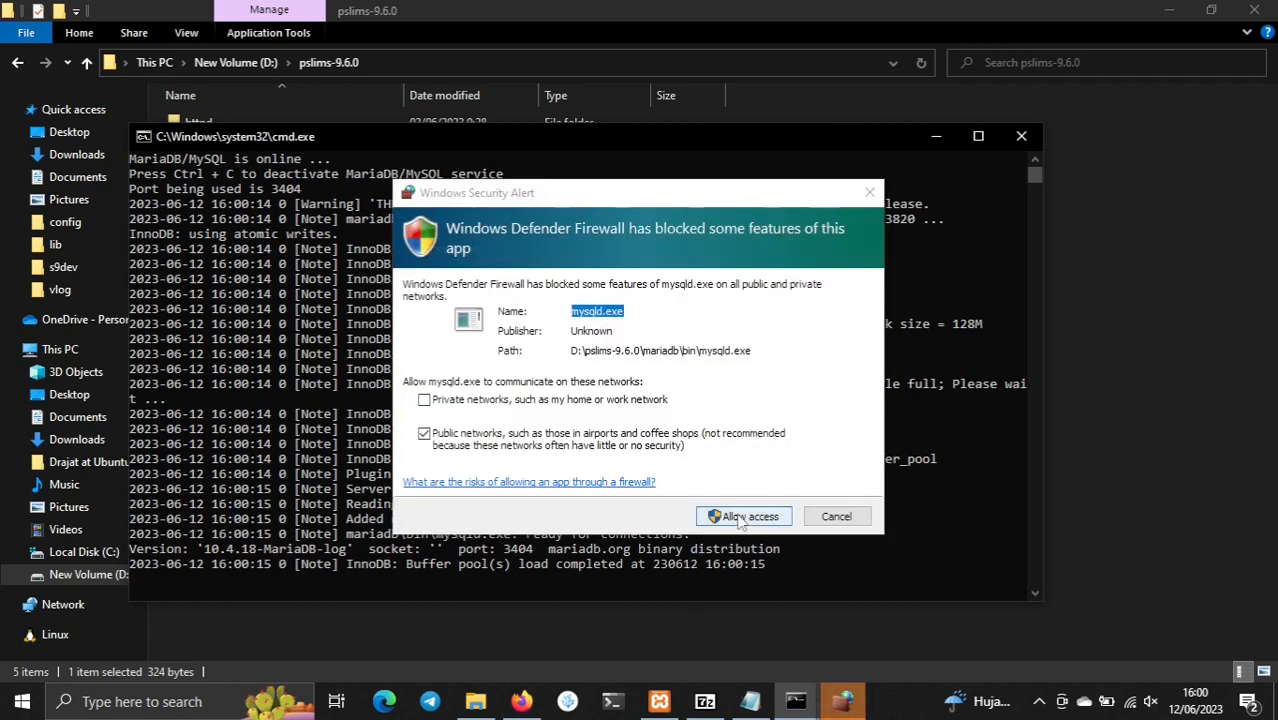
click(740, 518)
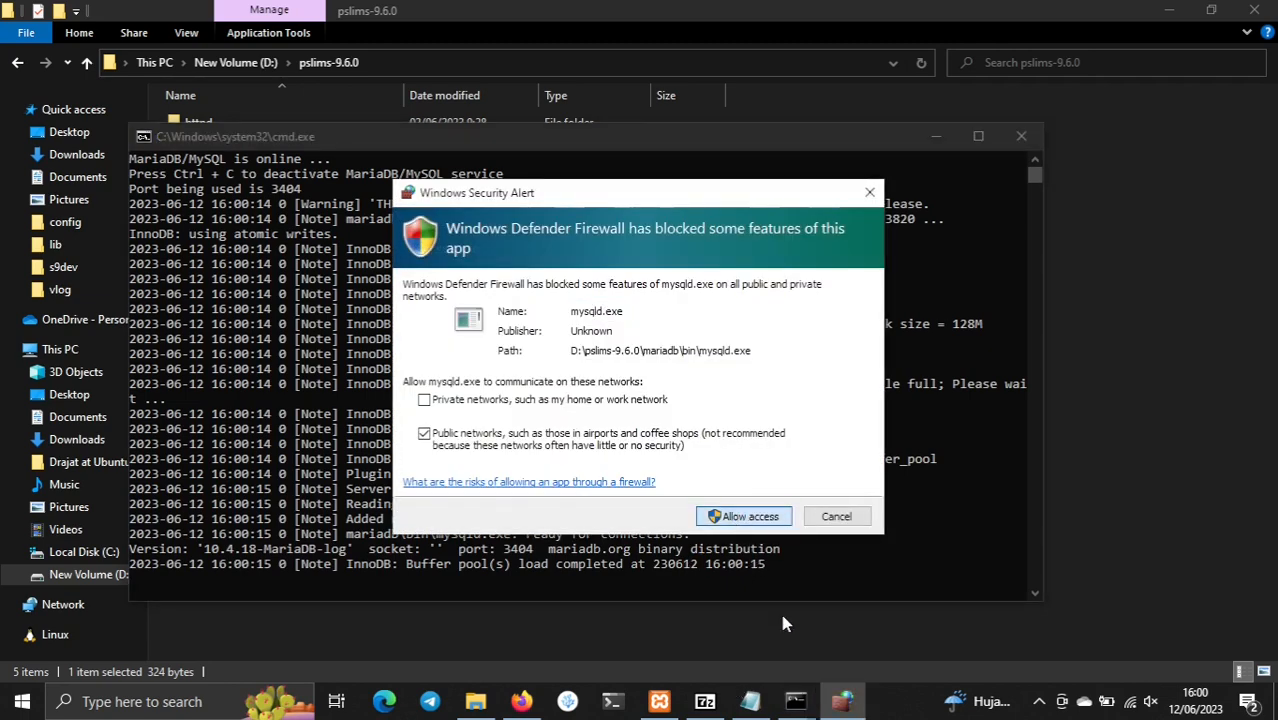
Move the php.ini window aside and bring the Apache server console to the front.
click(750, 701)
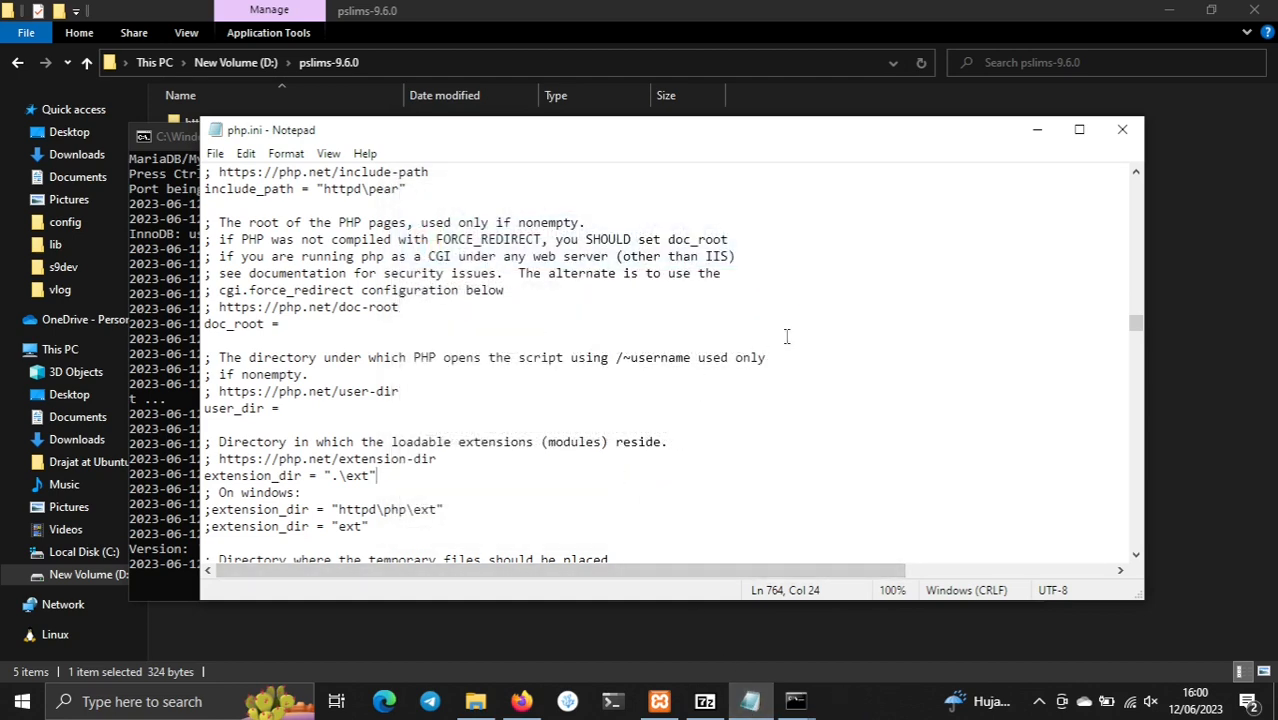
click(1045, 130)
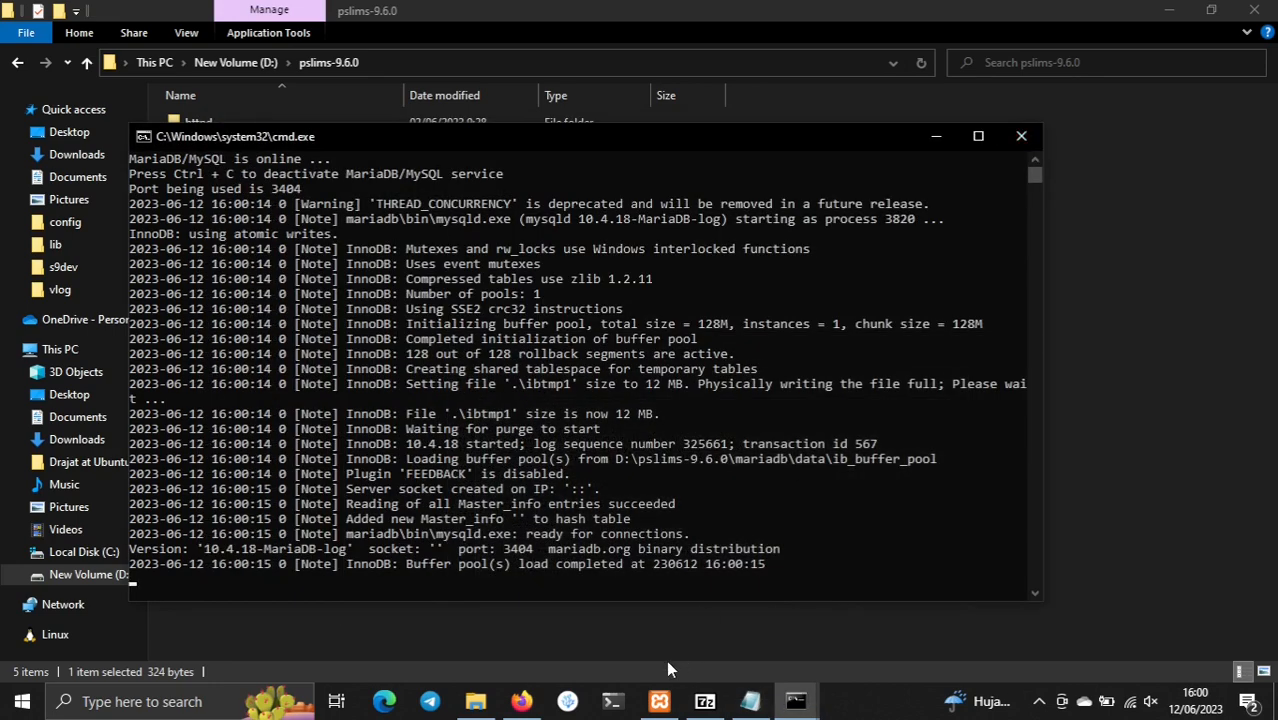
mouse_move(800, 702)
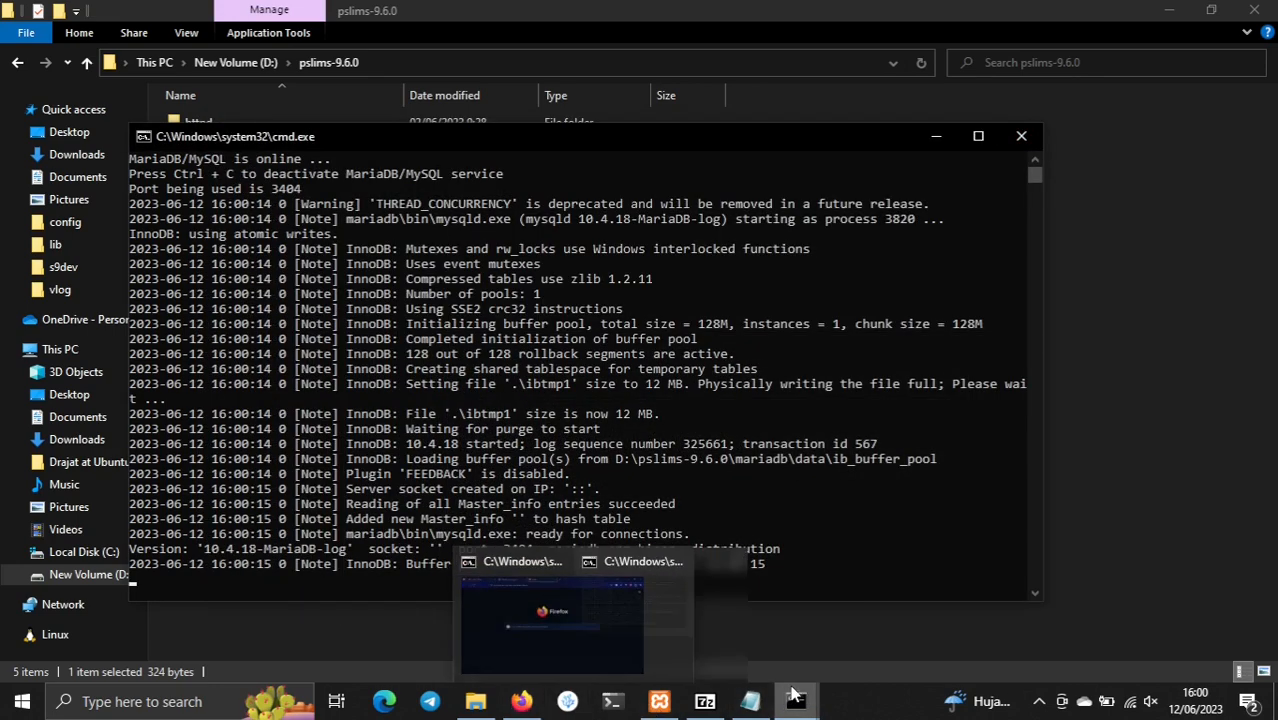
click(676, 622)
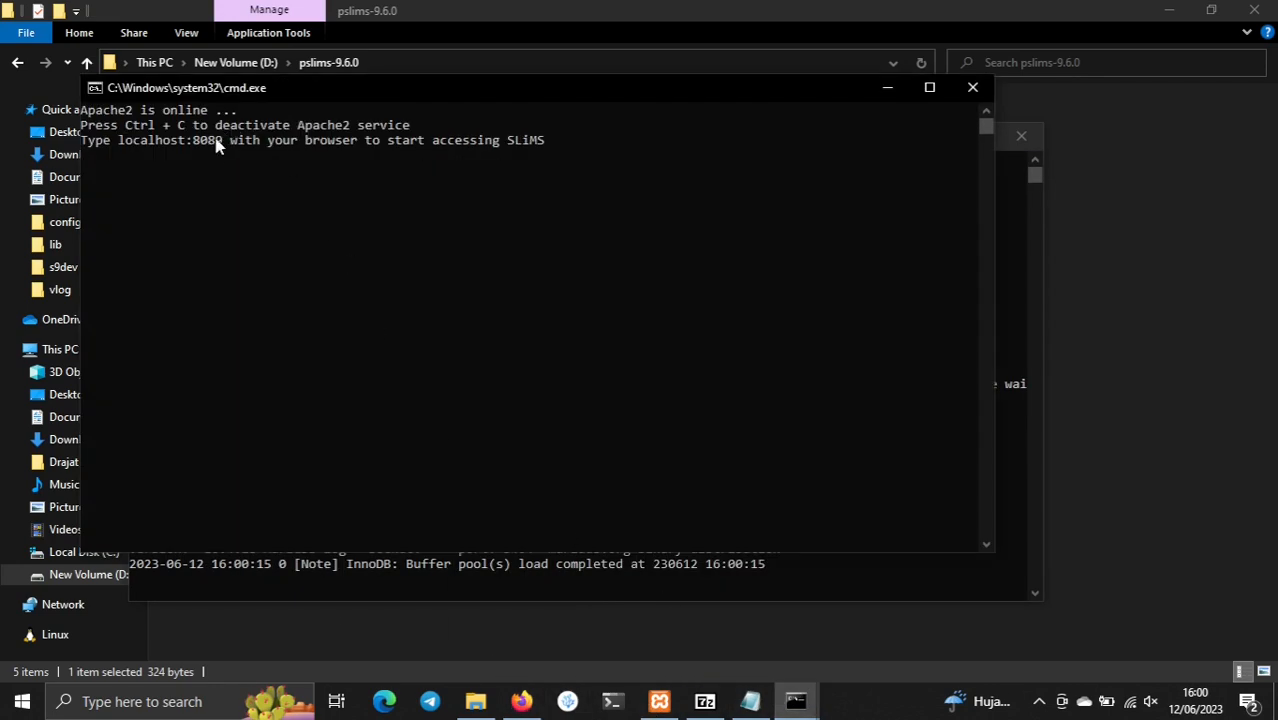
In Firefox, load localhost:8089 and go to the bulian admin address.
click(521, 701)
text(LOCALHOST:)
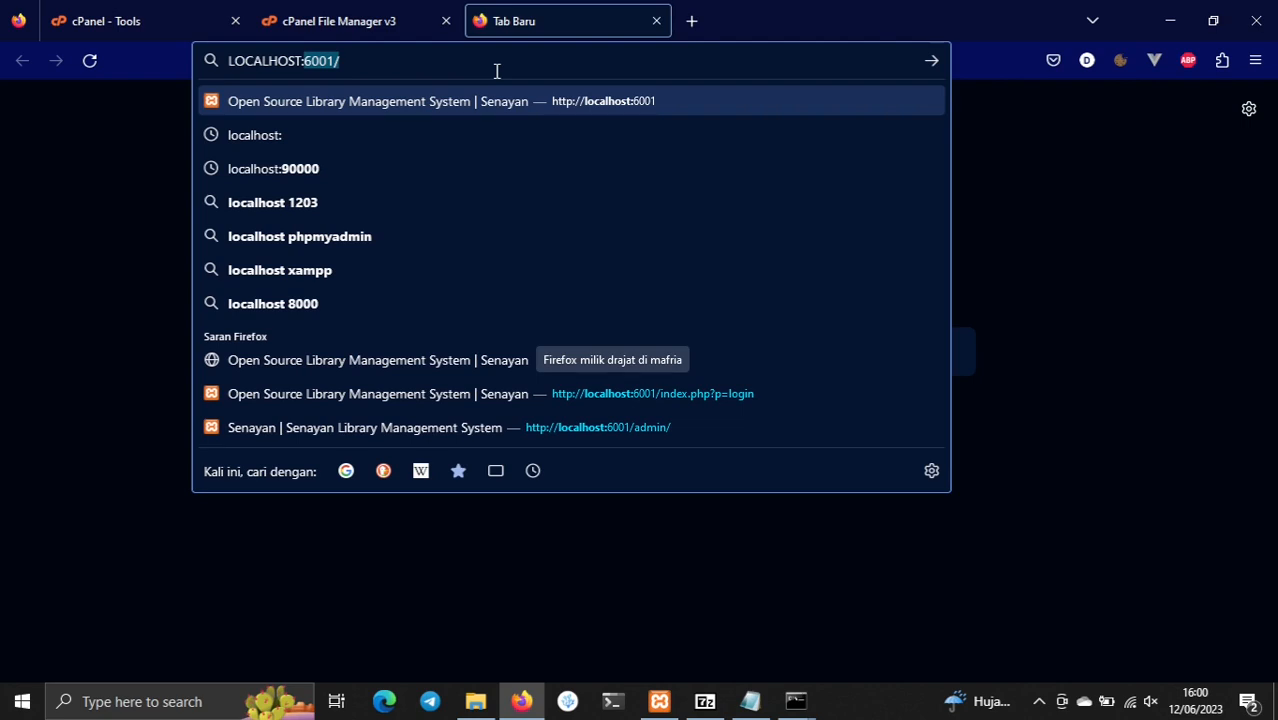
text(8089)
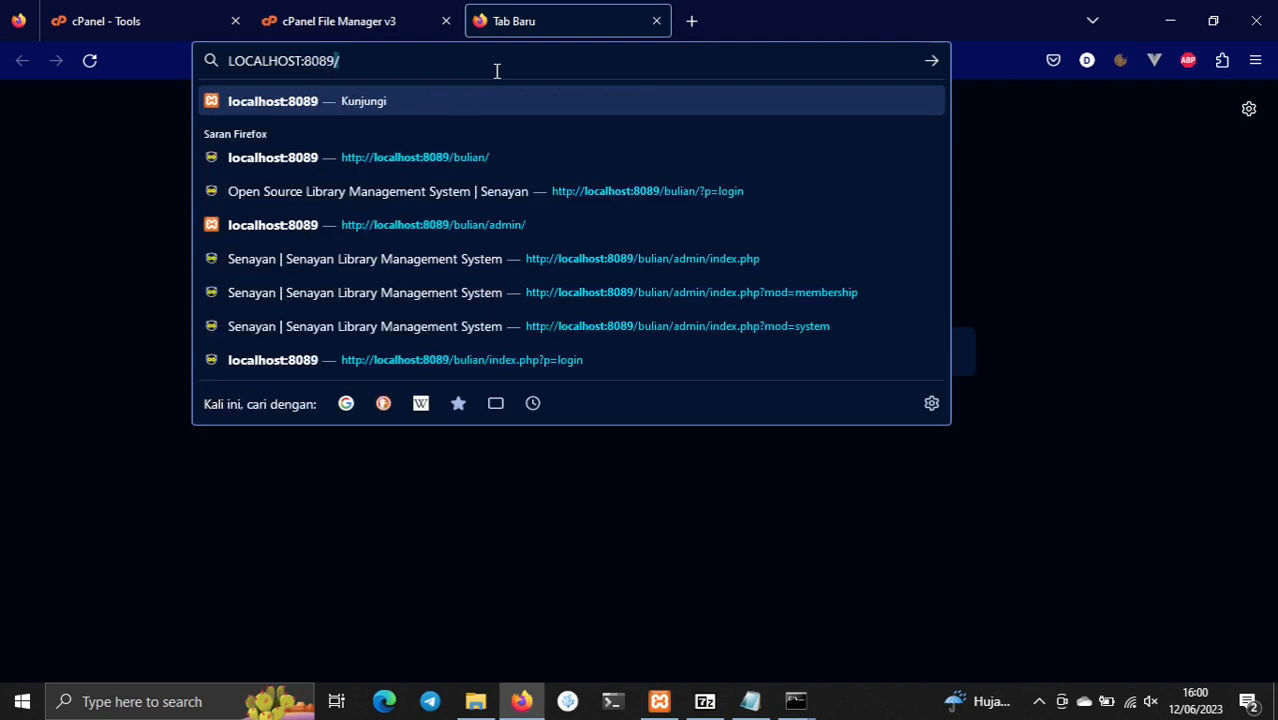
key(Return)
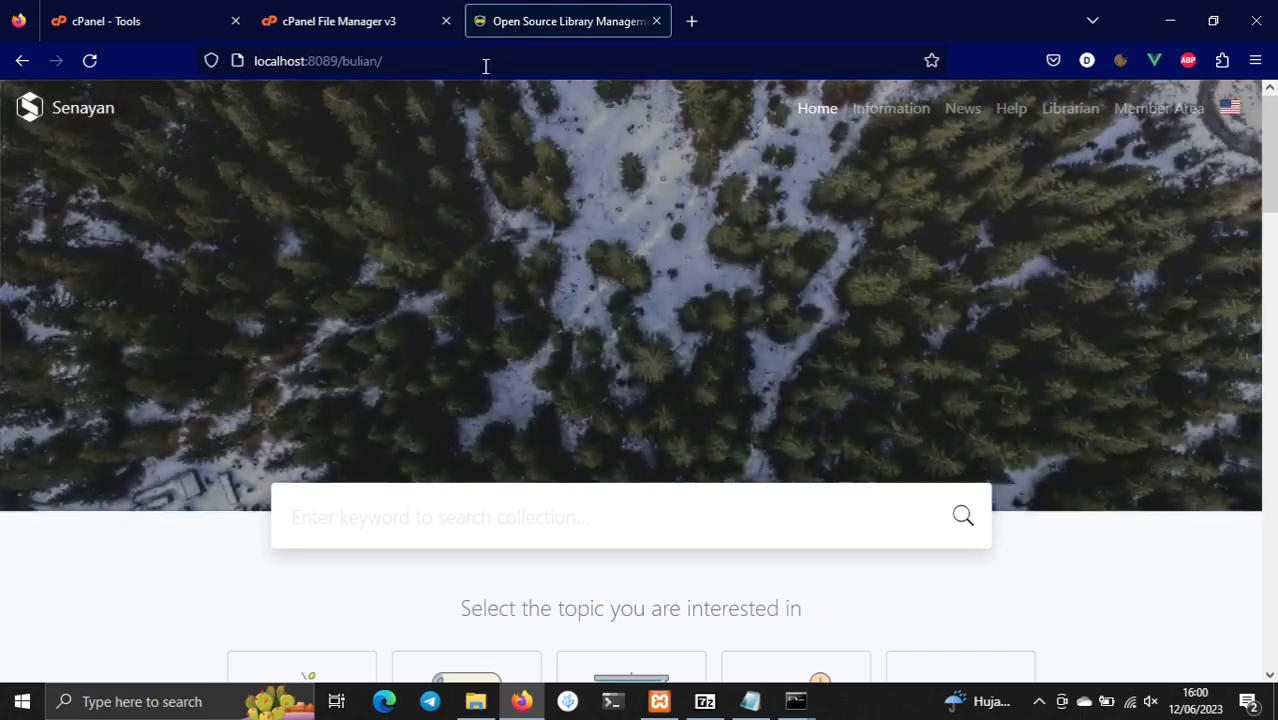
click(488, 63)
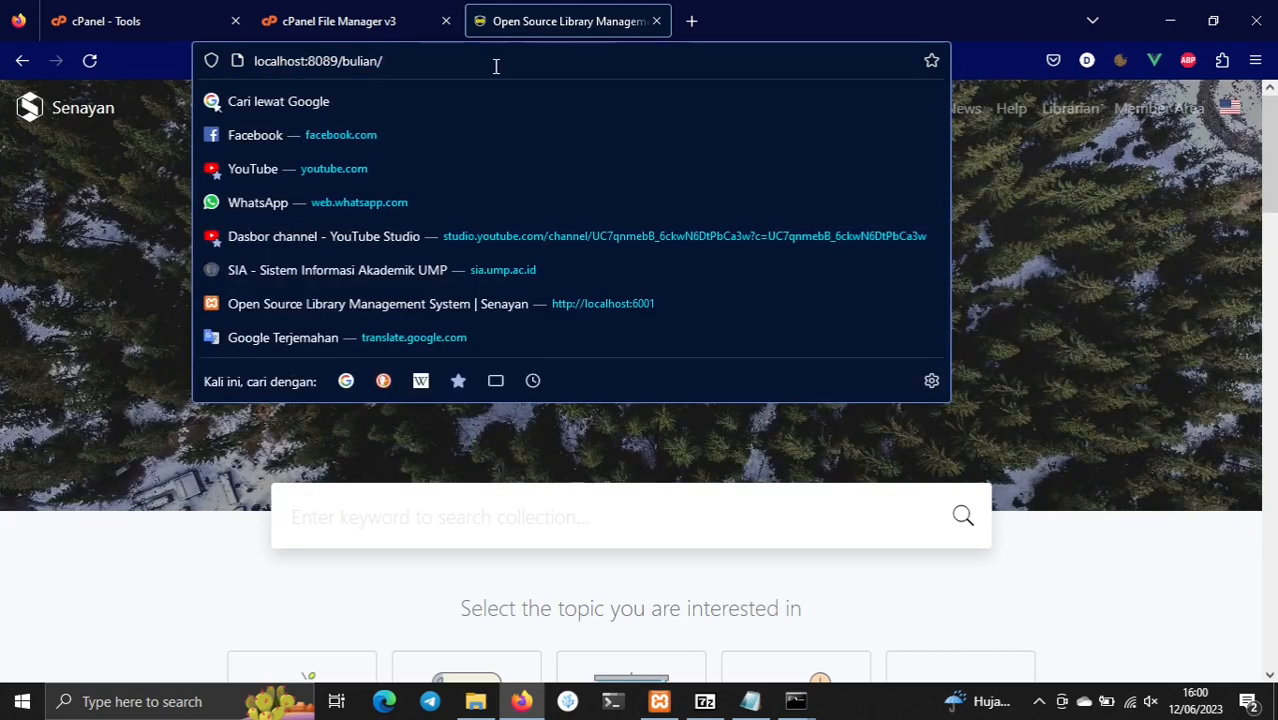
text(admin/)
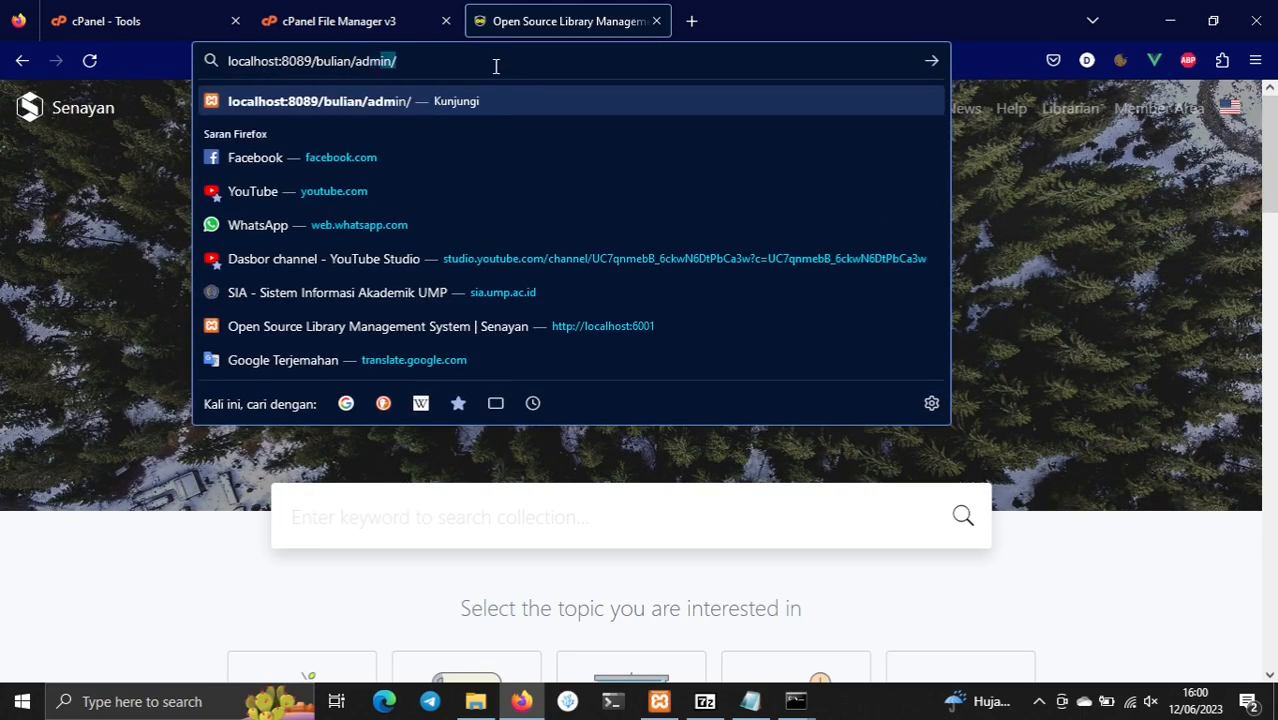
key(Return)
key(Return)
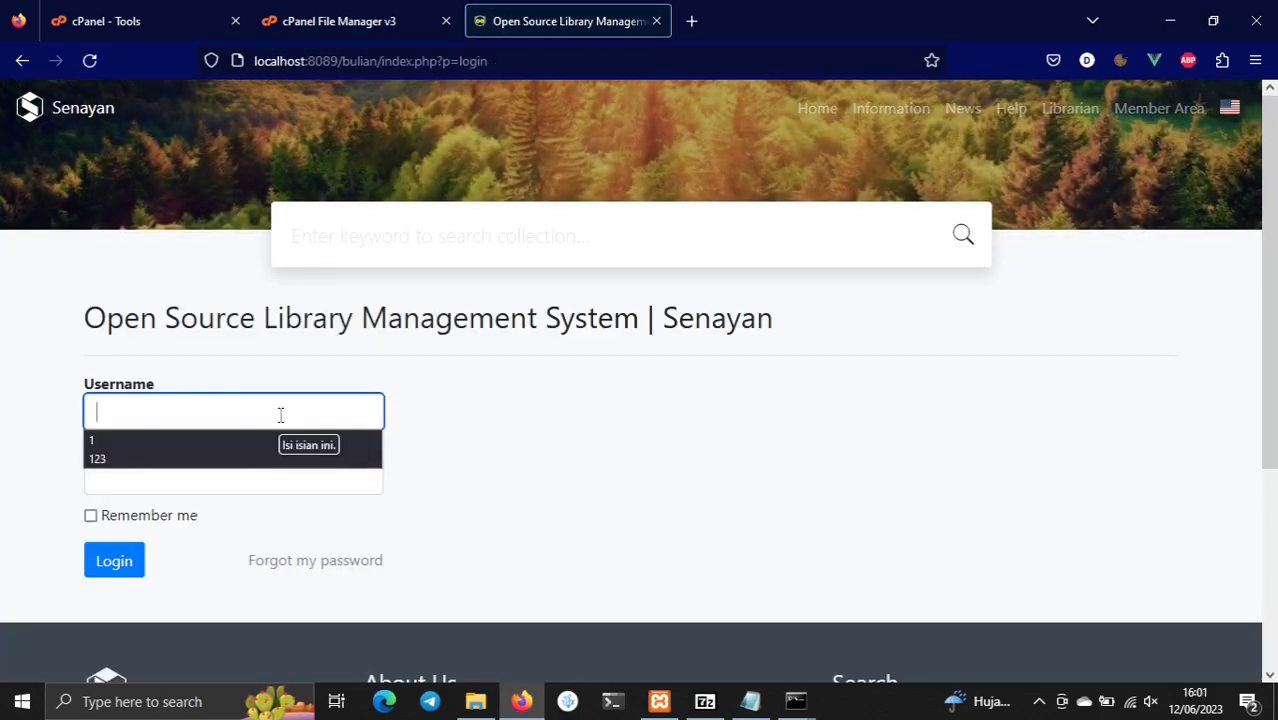
Log in to the SLiMS admin panel with the administrator credentials.
text(admin)
key(Tab)
text(admin)
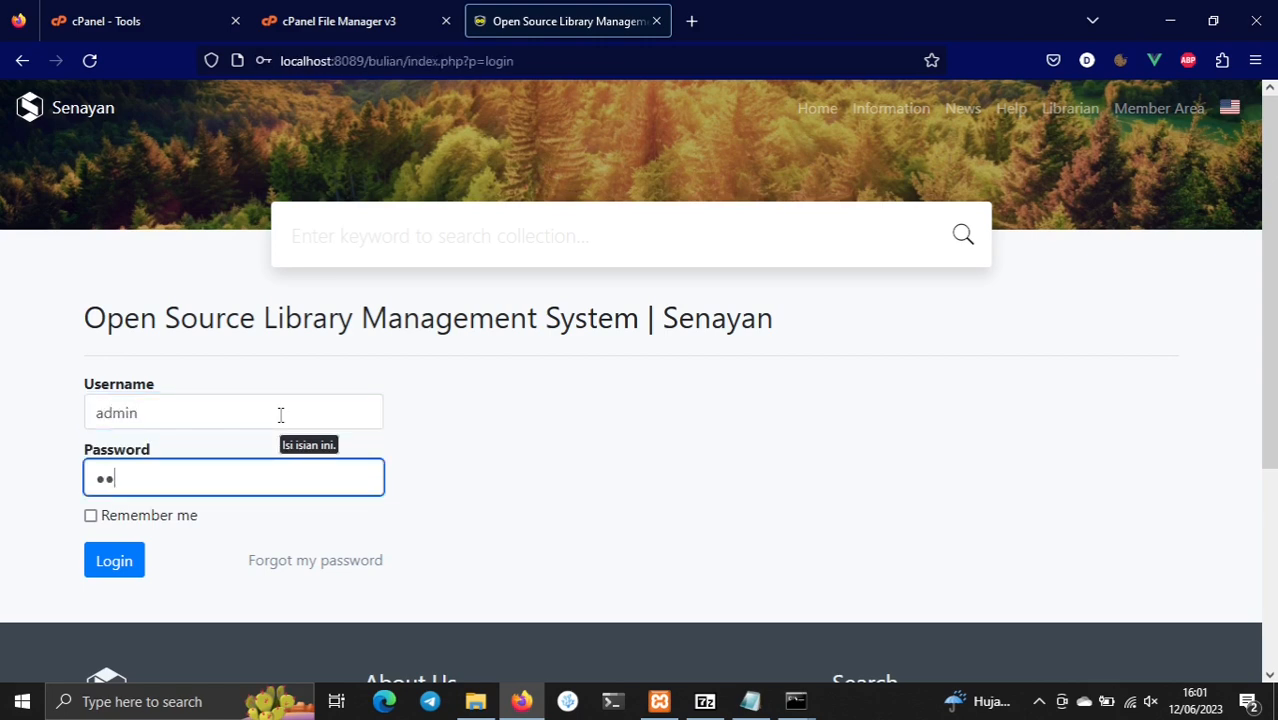
key(Return)
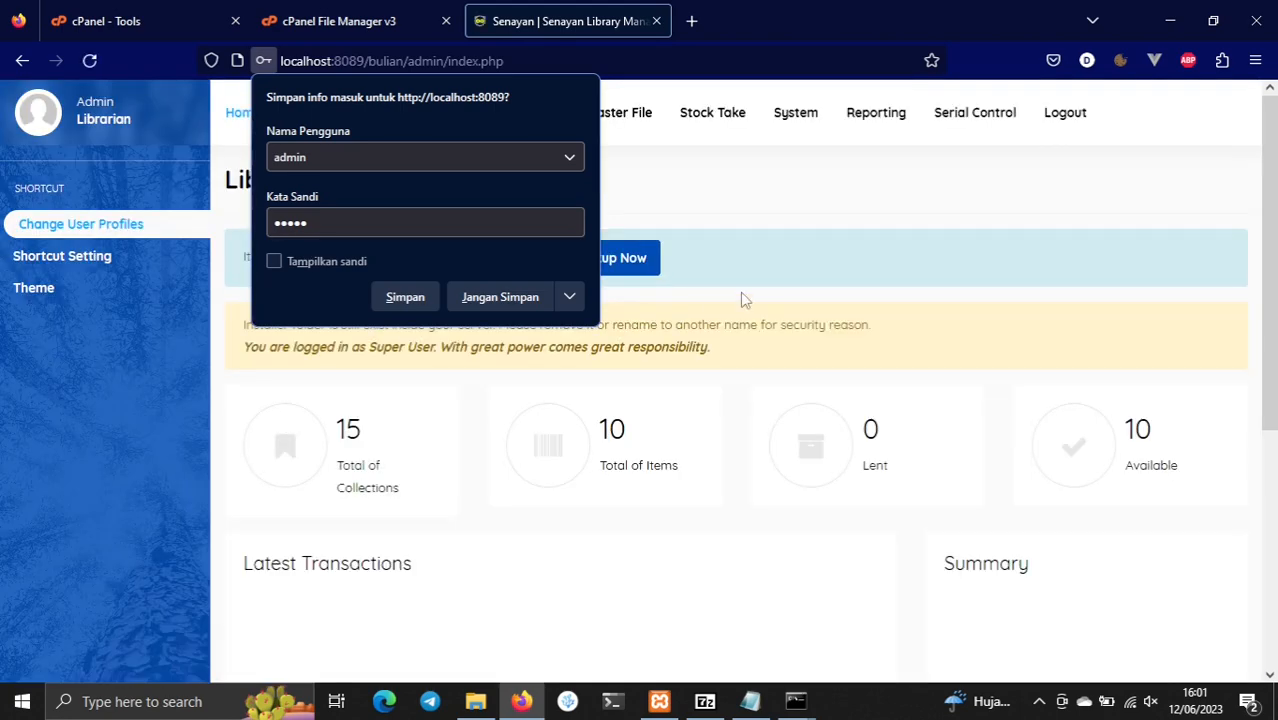
Dismiss the save-login prompt and go to System > Database Backup.
click(770, 226)
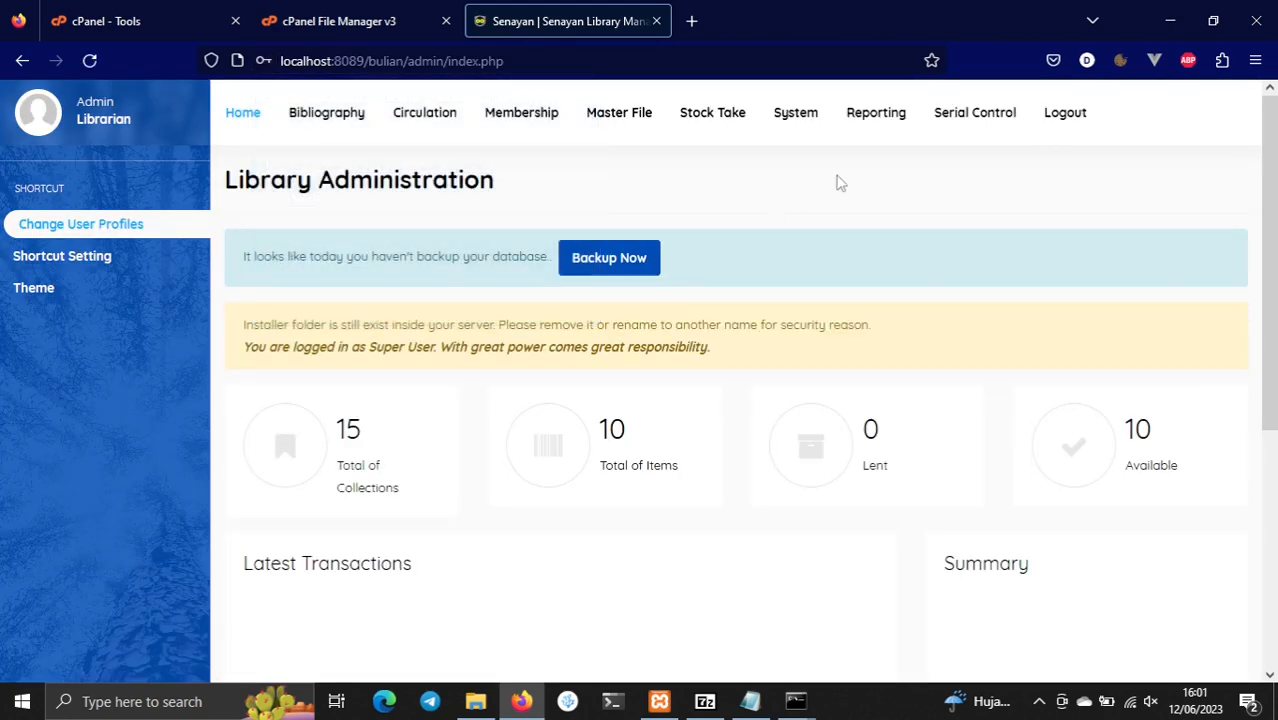
click(789, 118)
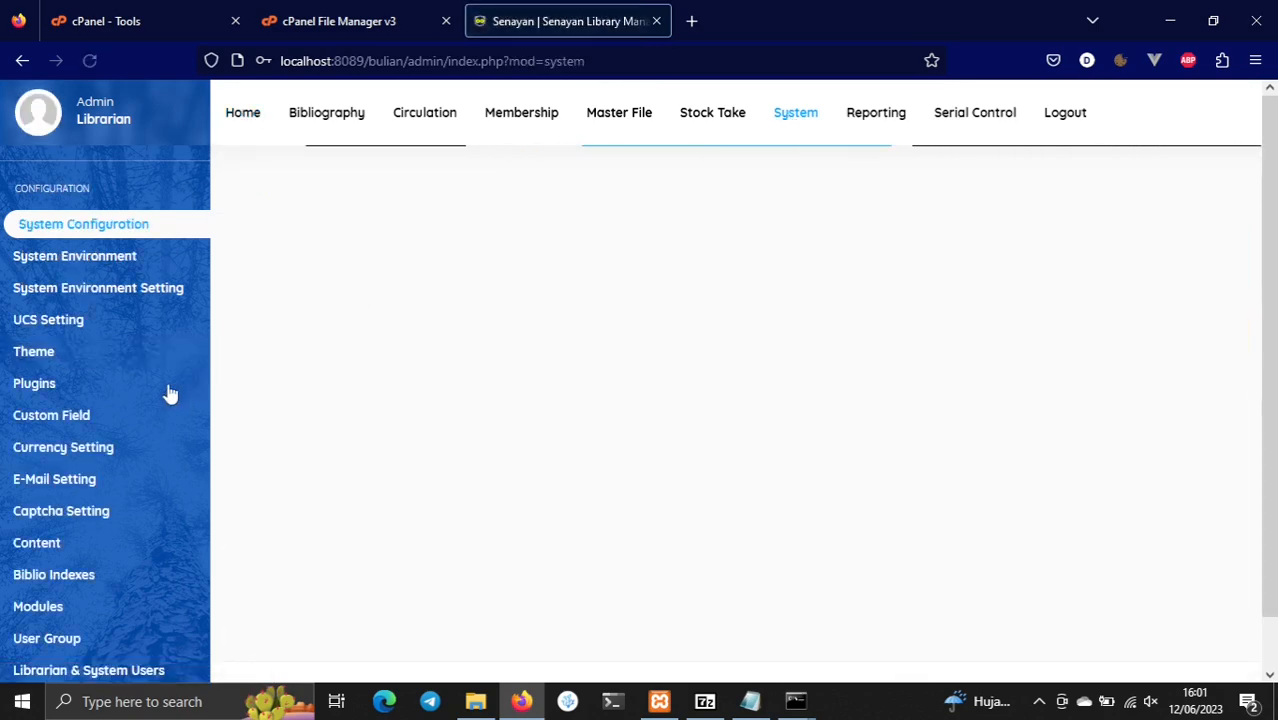
scroll(131, 398, down, 2)
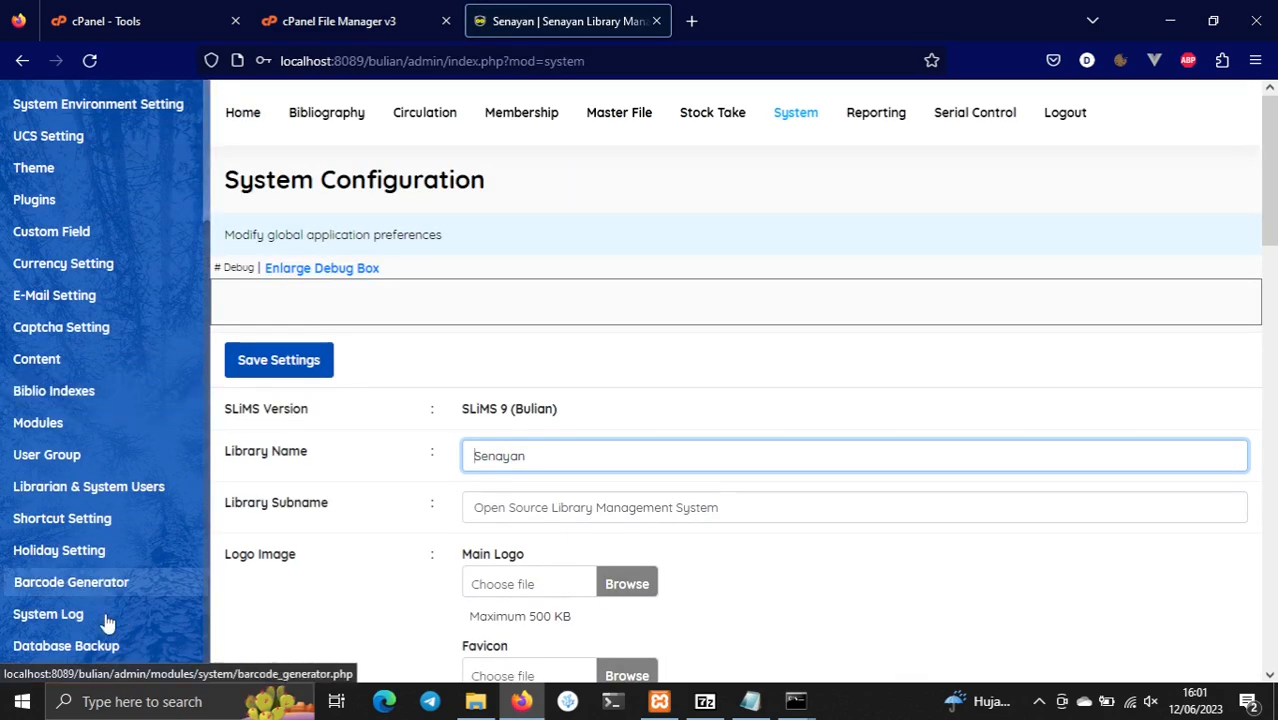
click(107, 641)
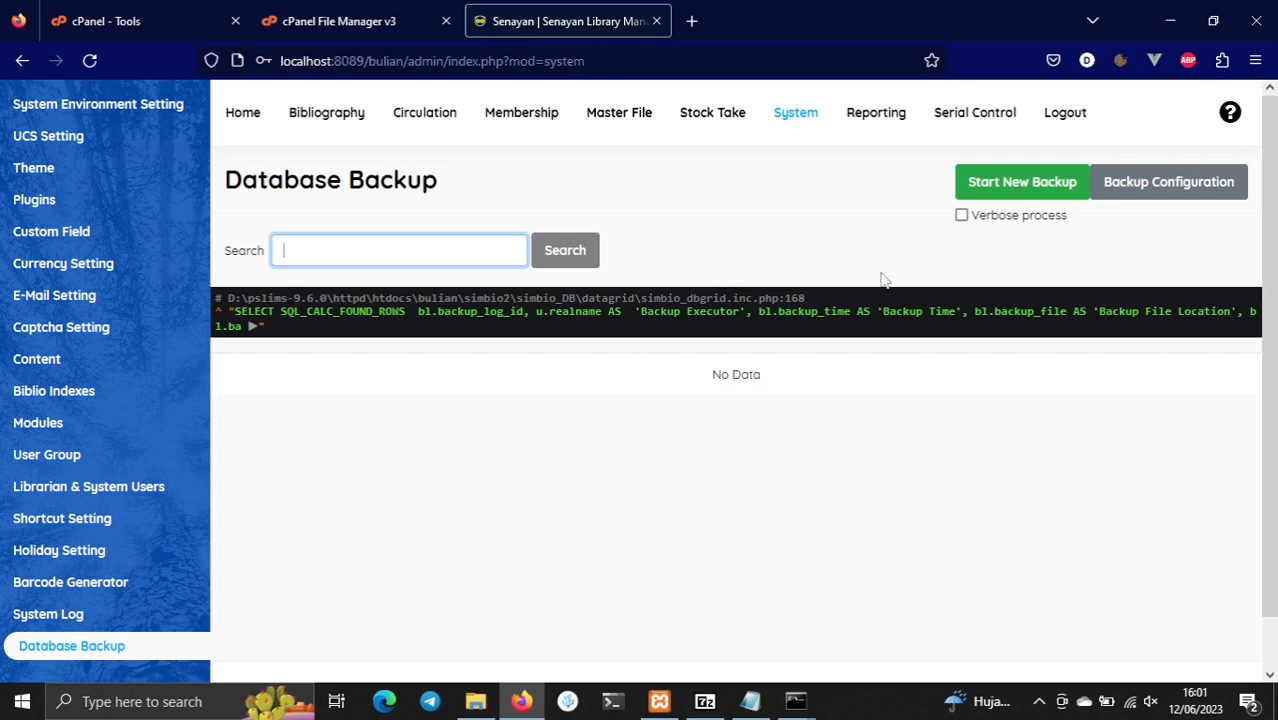
click(1014, 187)
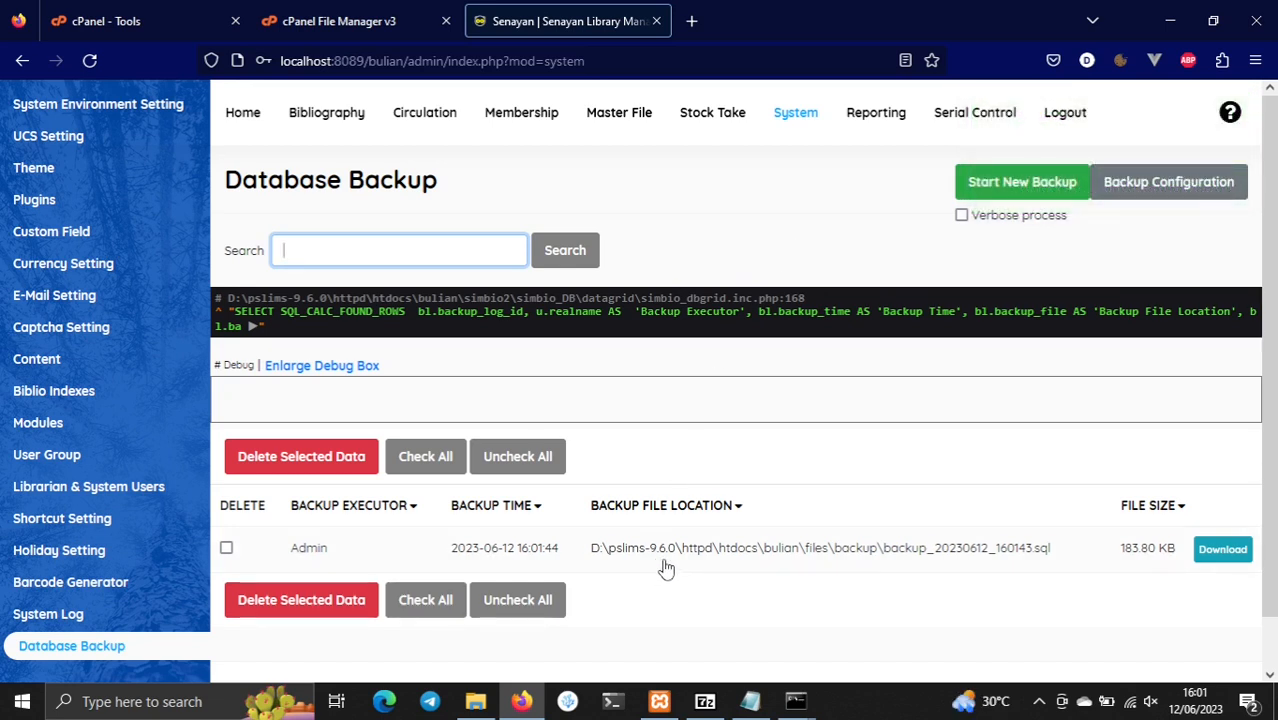
scroll(665, 565, down, 1)
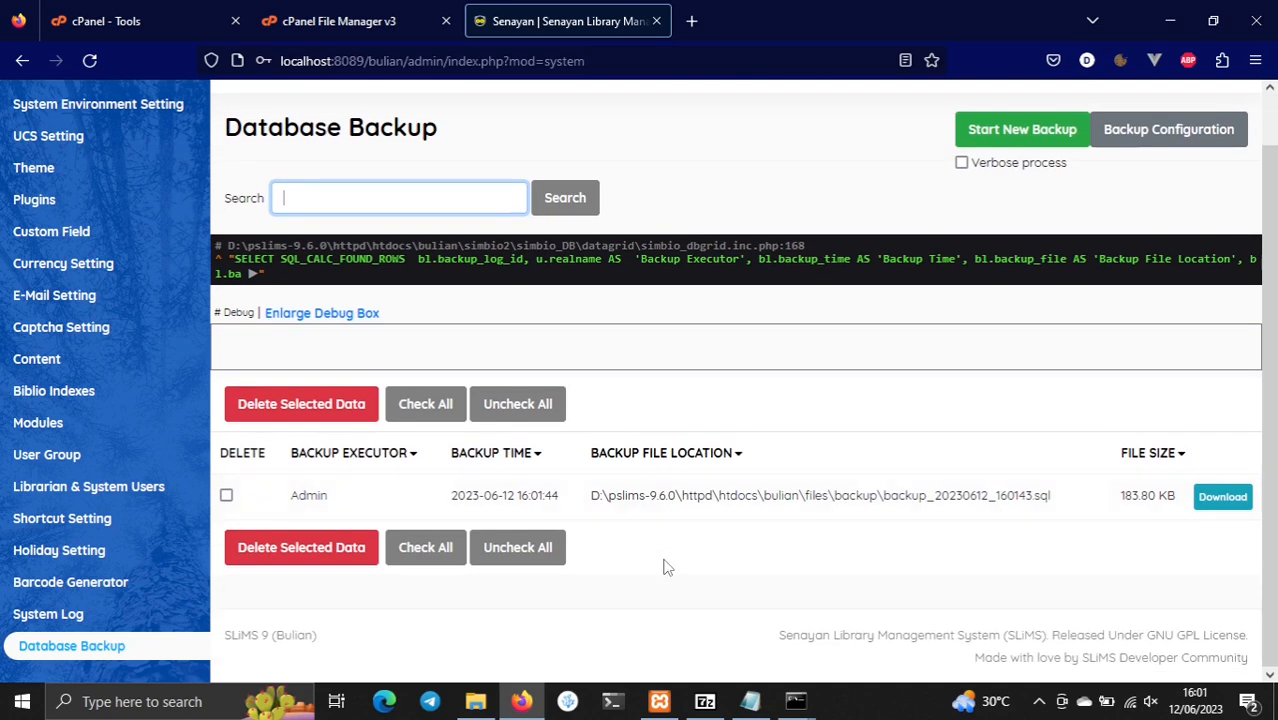
click(1215, 511)
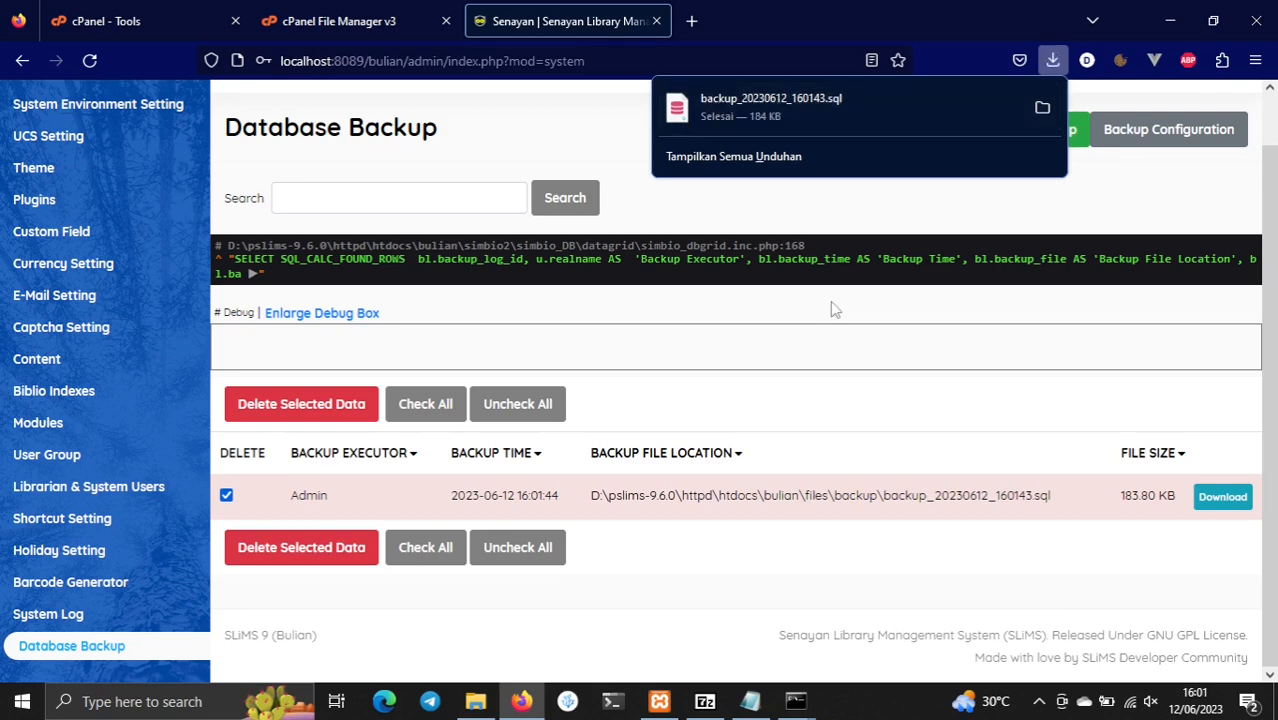
click(785, 313)
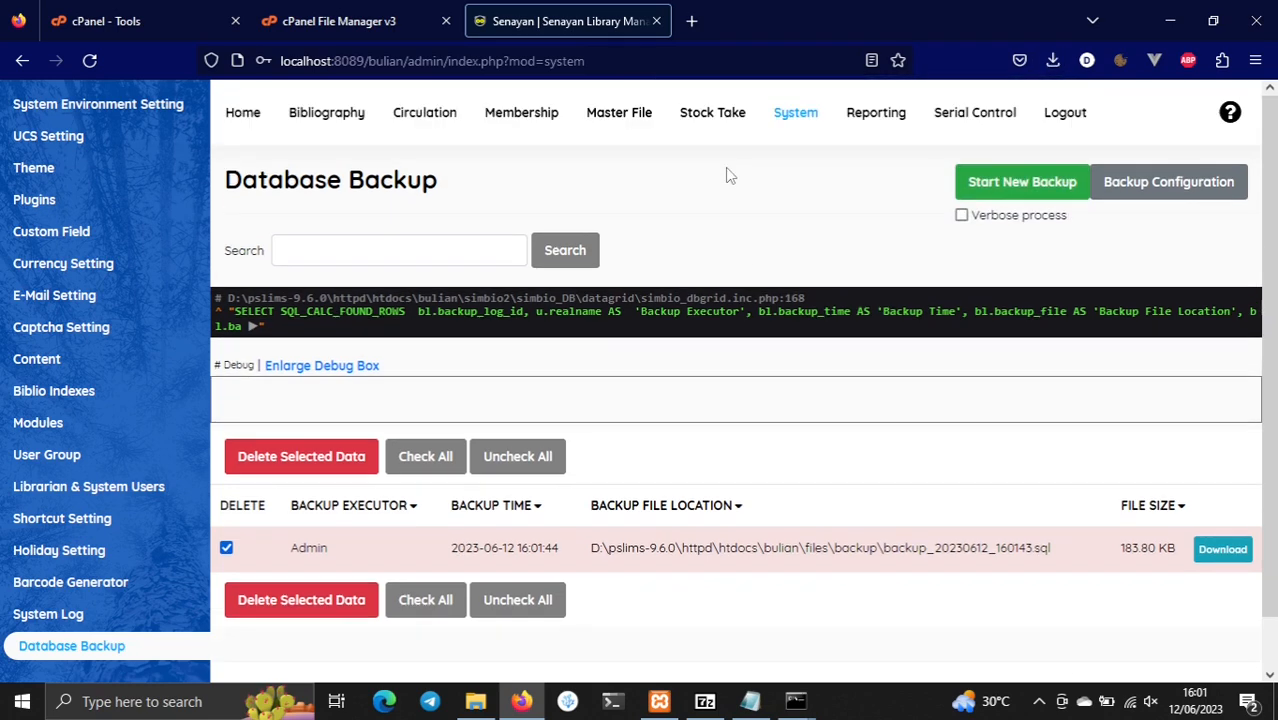
scroll(727, 177, up, 1)
scroll(100, 365, up, 3)
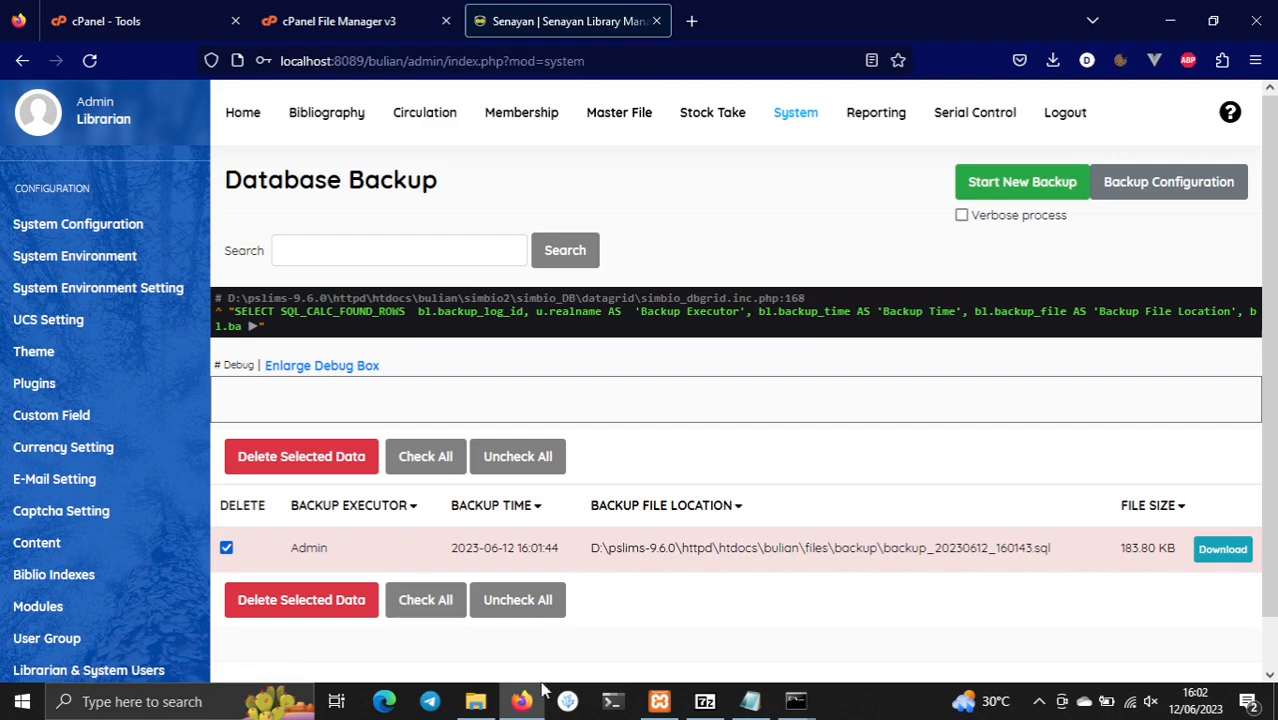
click(478, 702)
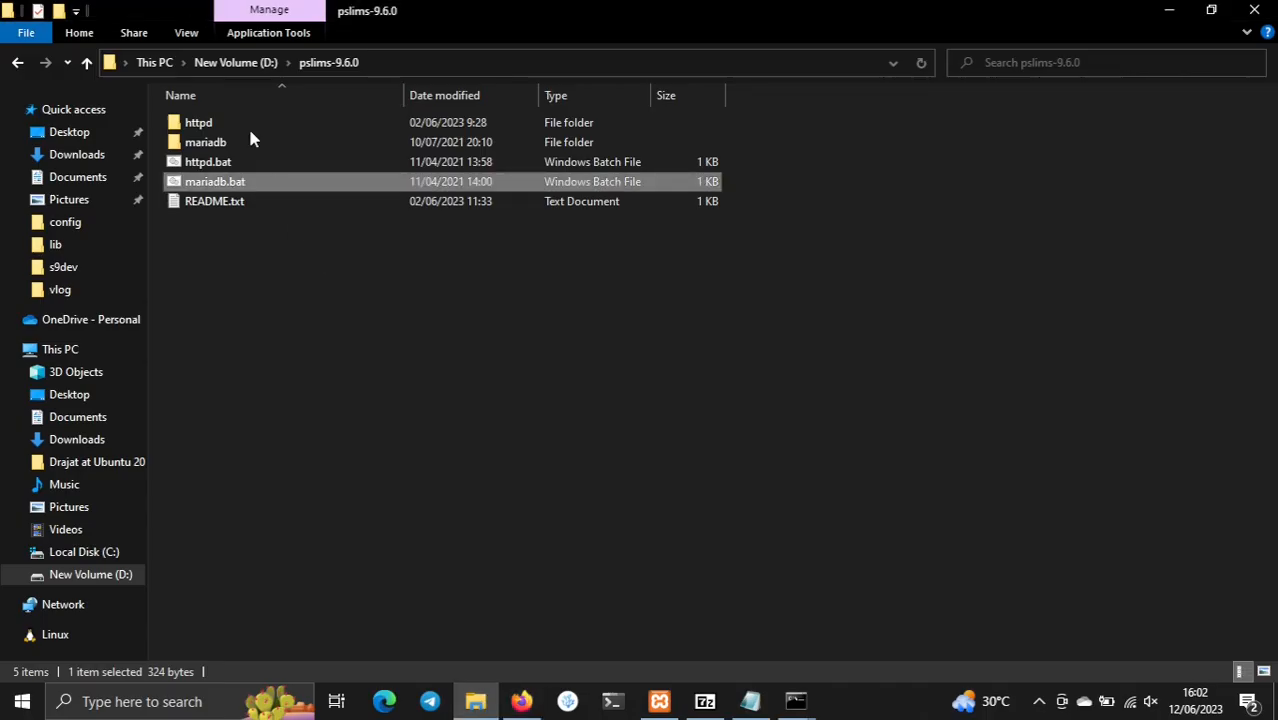
Navigate into pslims-9.6.0\httpd\htdocs in File Explorer.
click(214, 126)
double_click(214, 126)
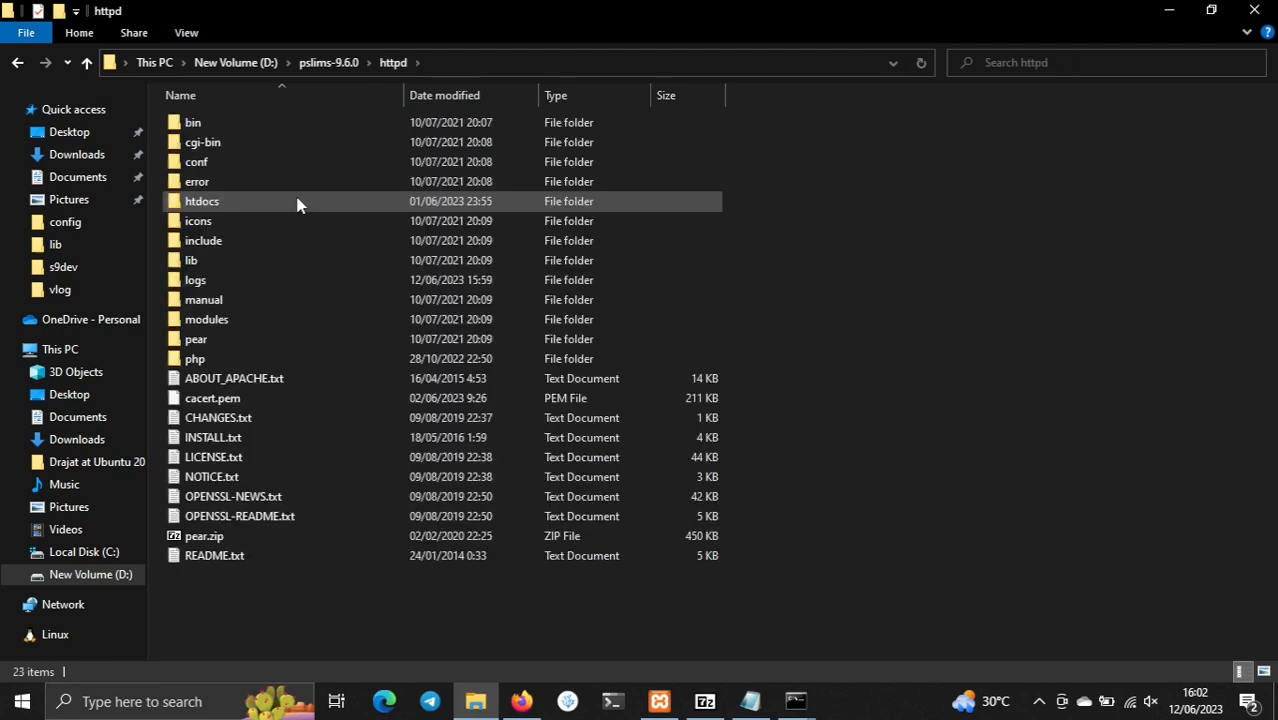
double_click(238, 205)
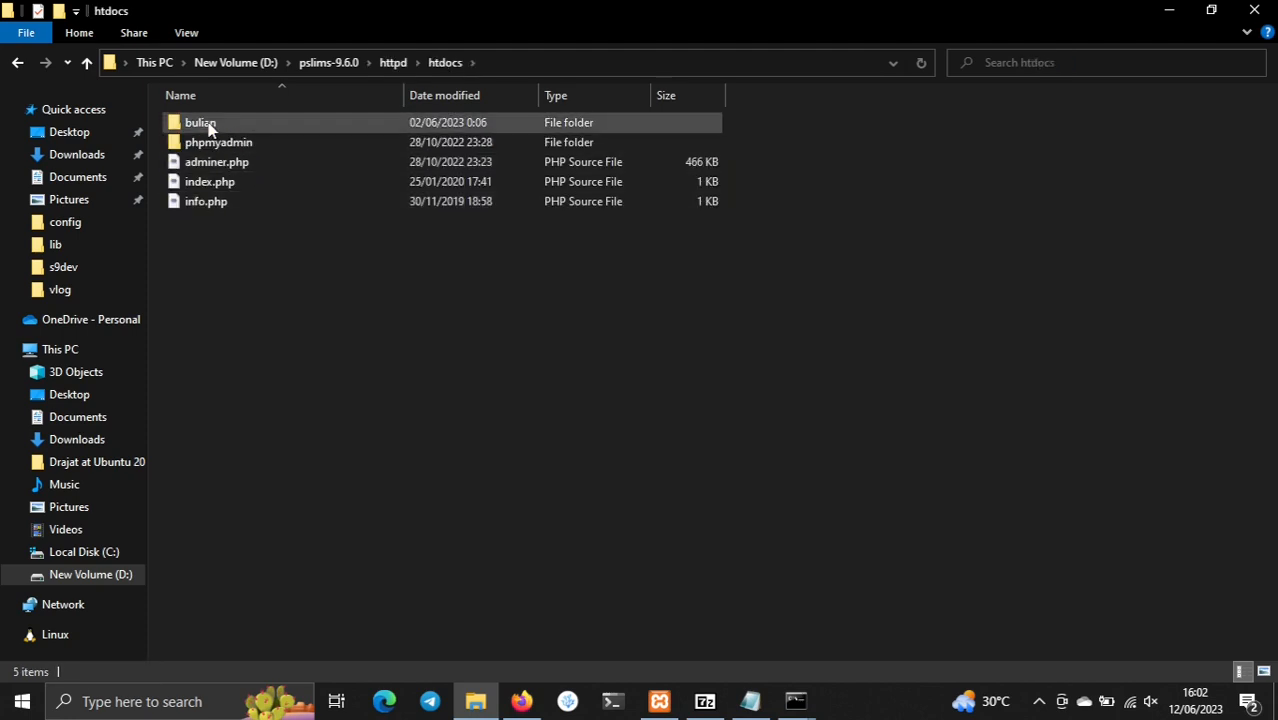
click(1038, 705)
click(1038, 705)
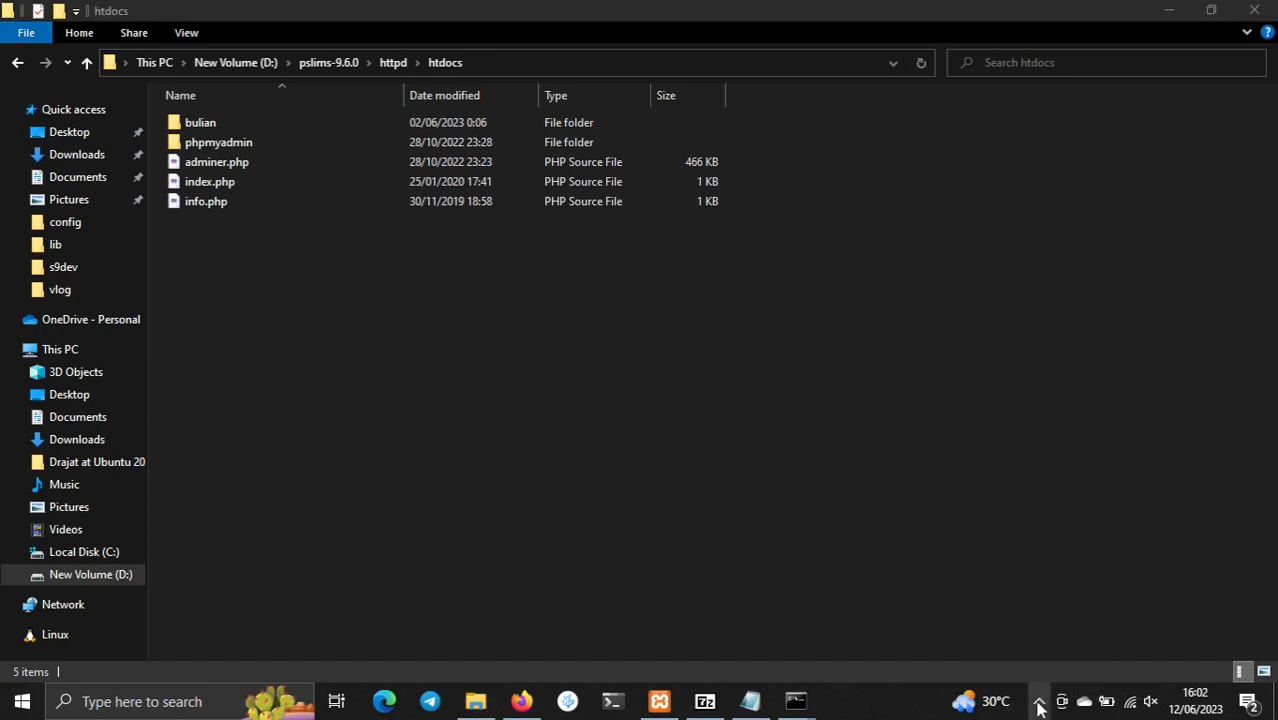
Select the bulian folder and bring up its context menu.
click(211, 127)
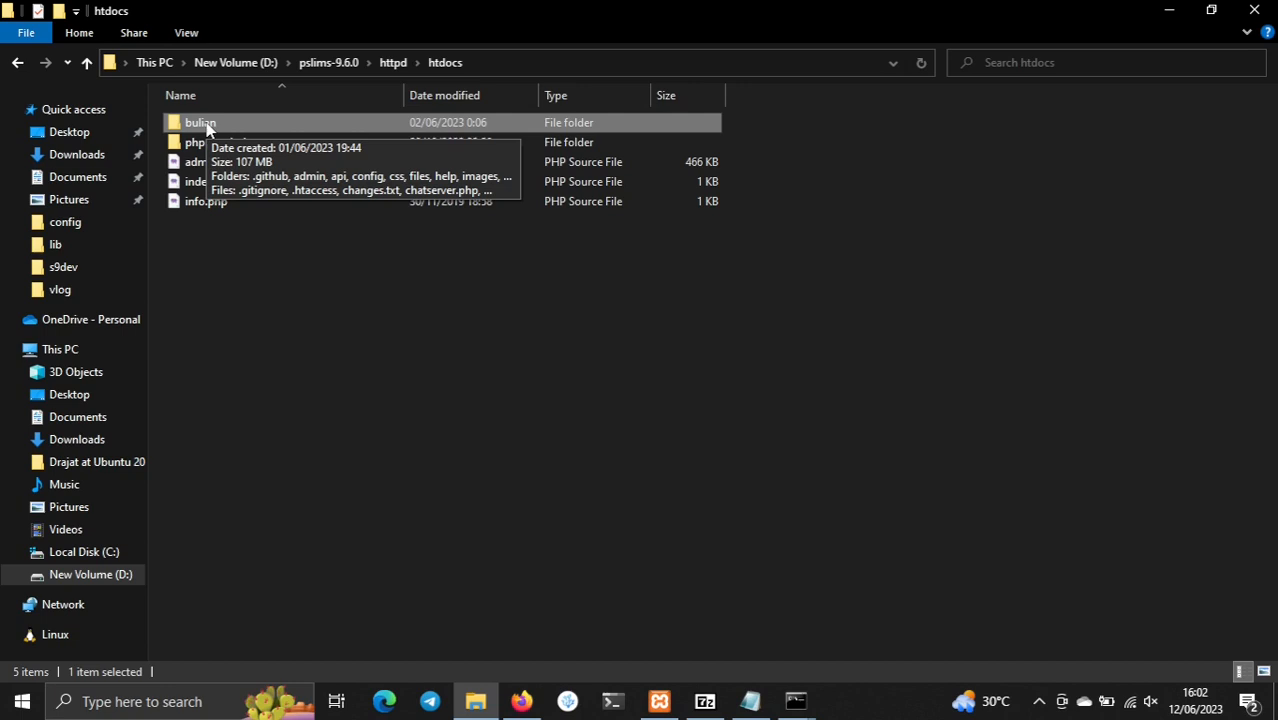
right_click(207, 127)
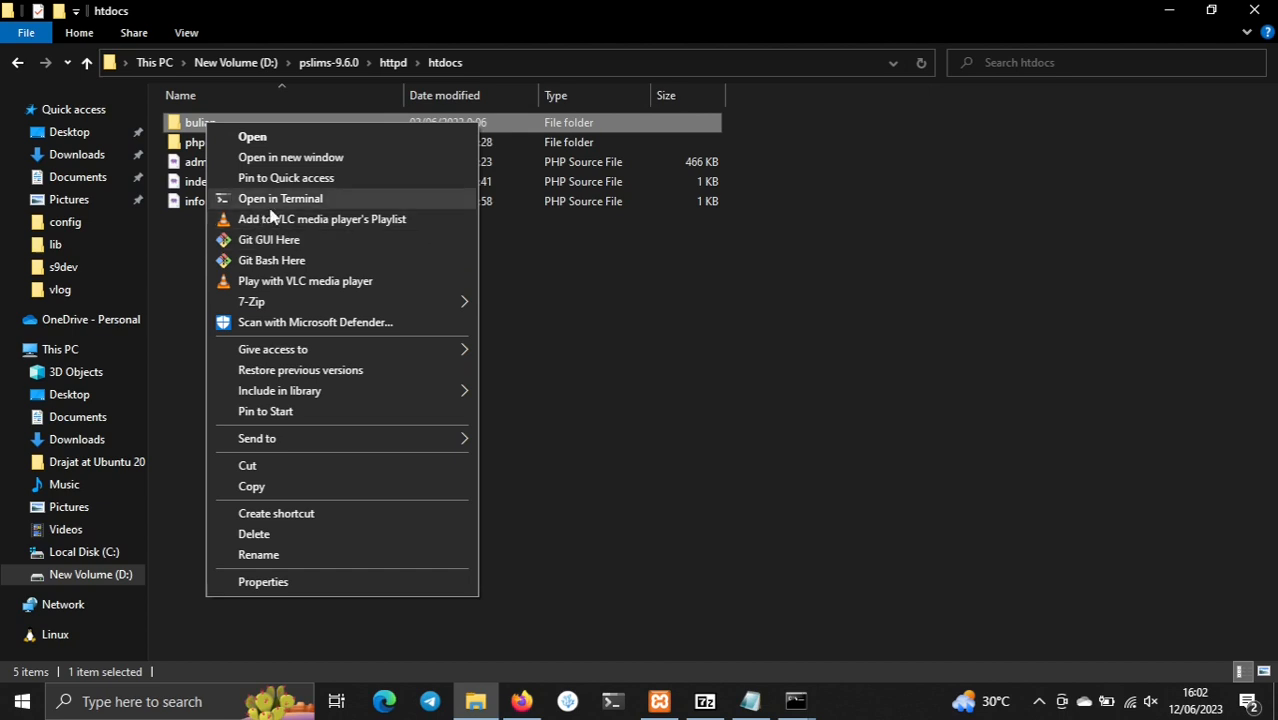
click(682, 388)
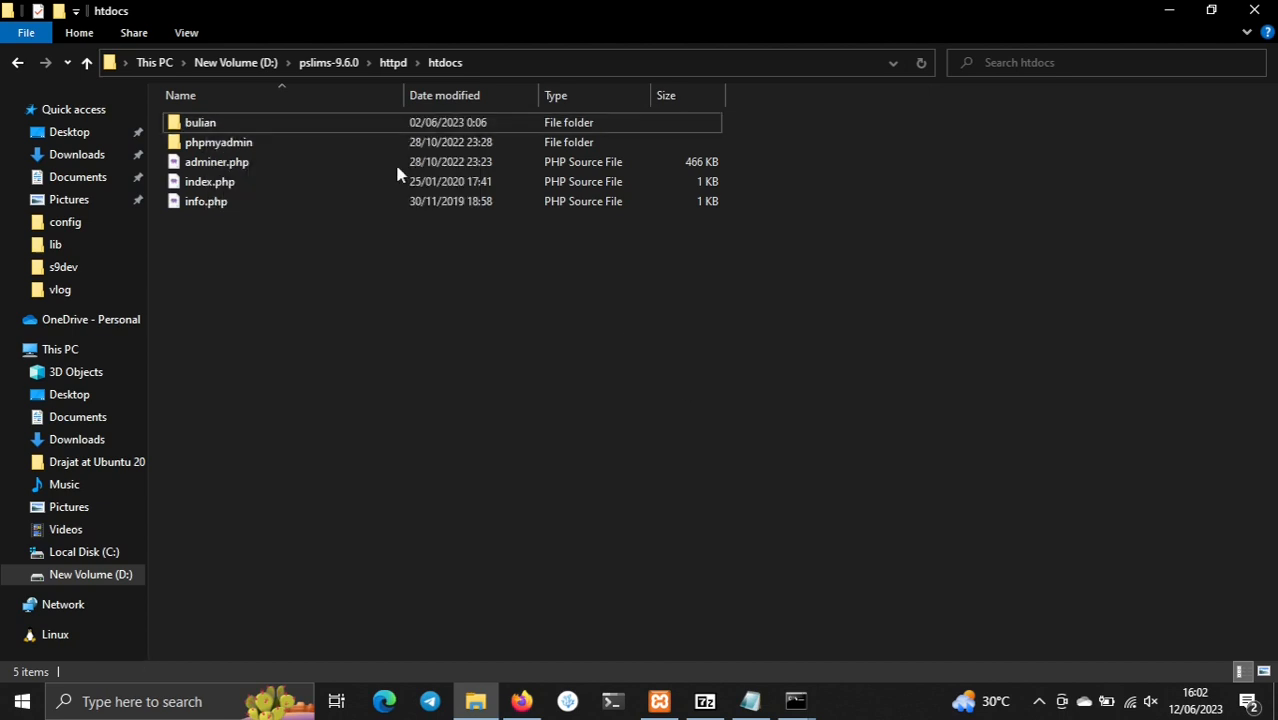
right_click(244, 124)
click(211, 122)
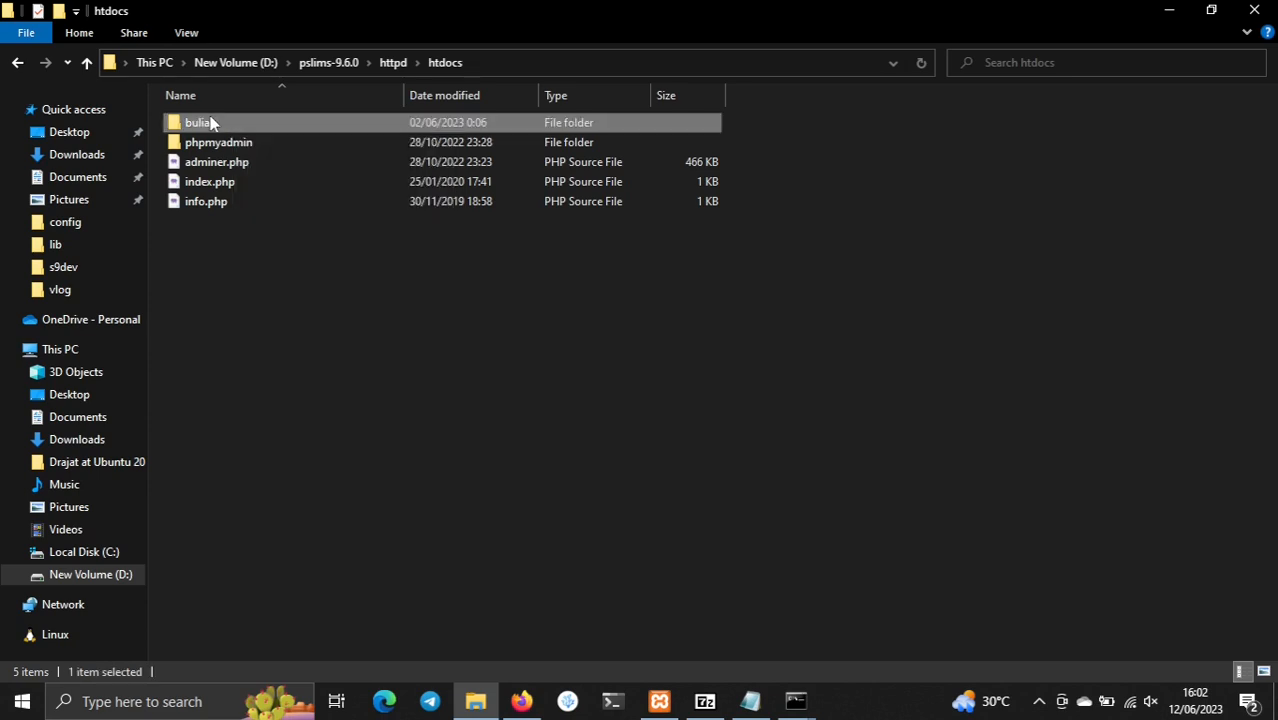
right_click(211, 122)
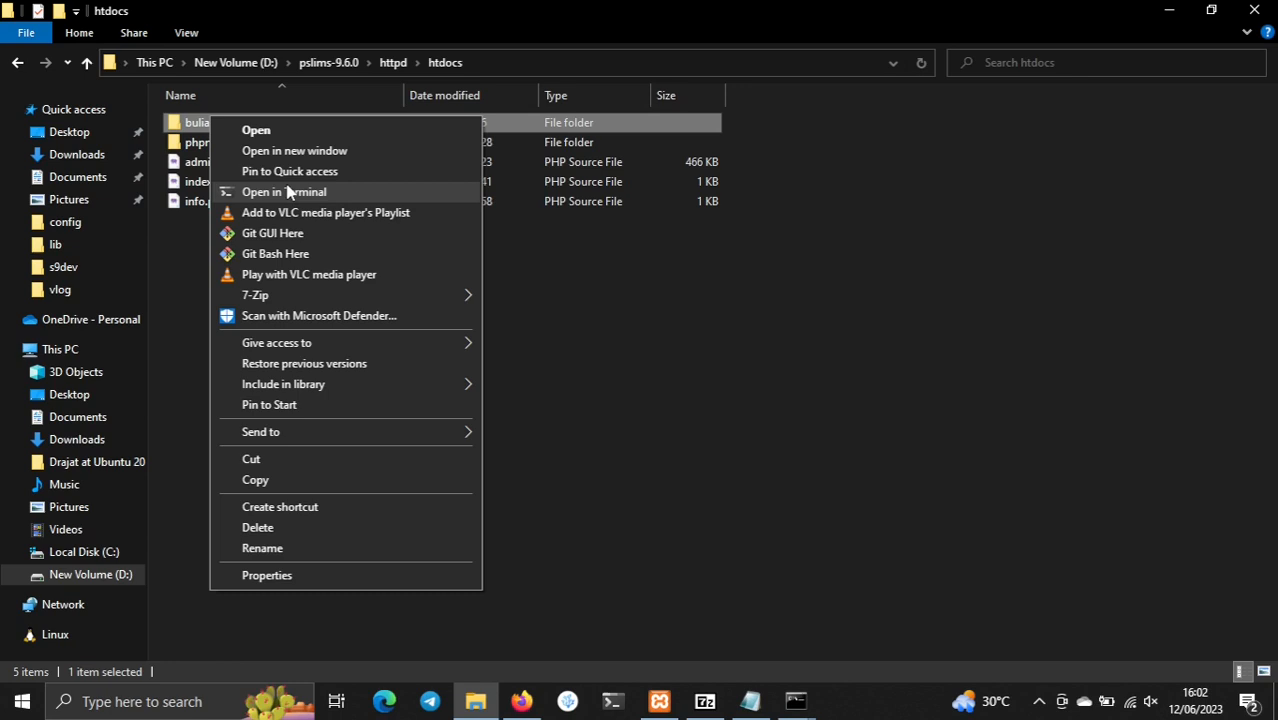
Compress the bulian folder into bulian.zip using 7-Zip's Add to archive in zip format.
mouse_move(418, 298)
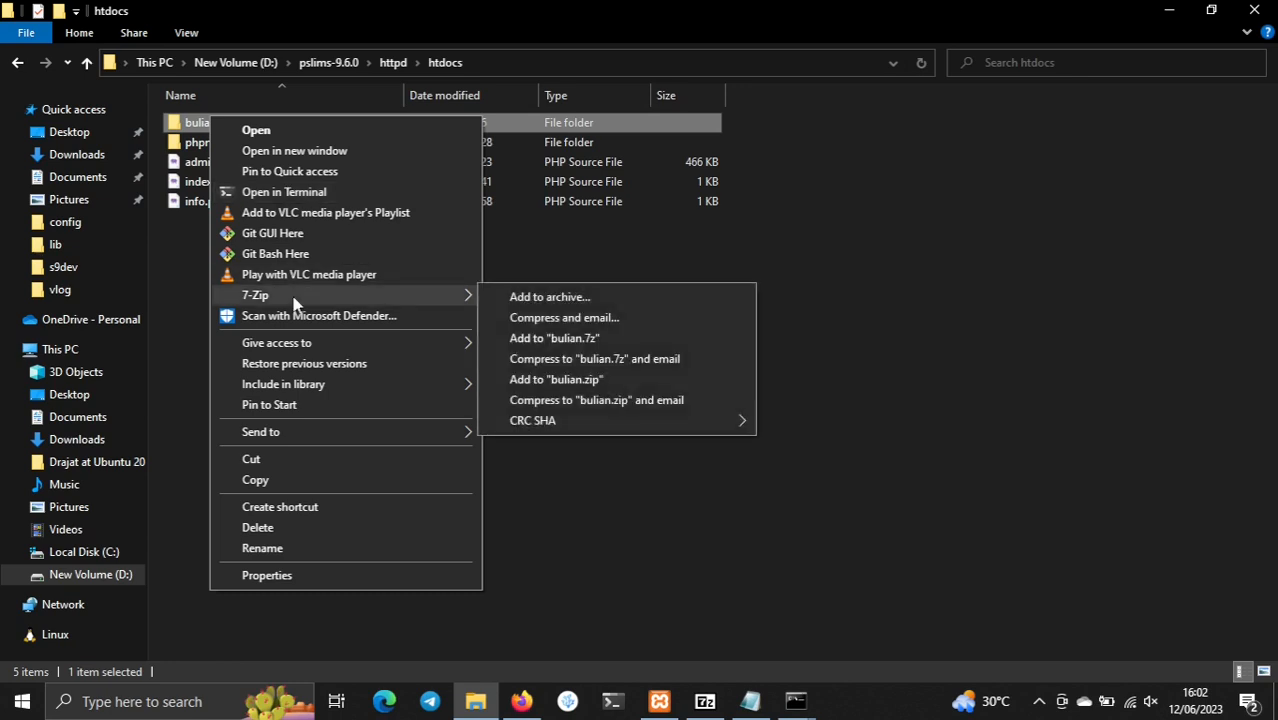
click(502, 305)
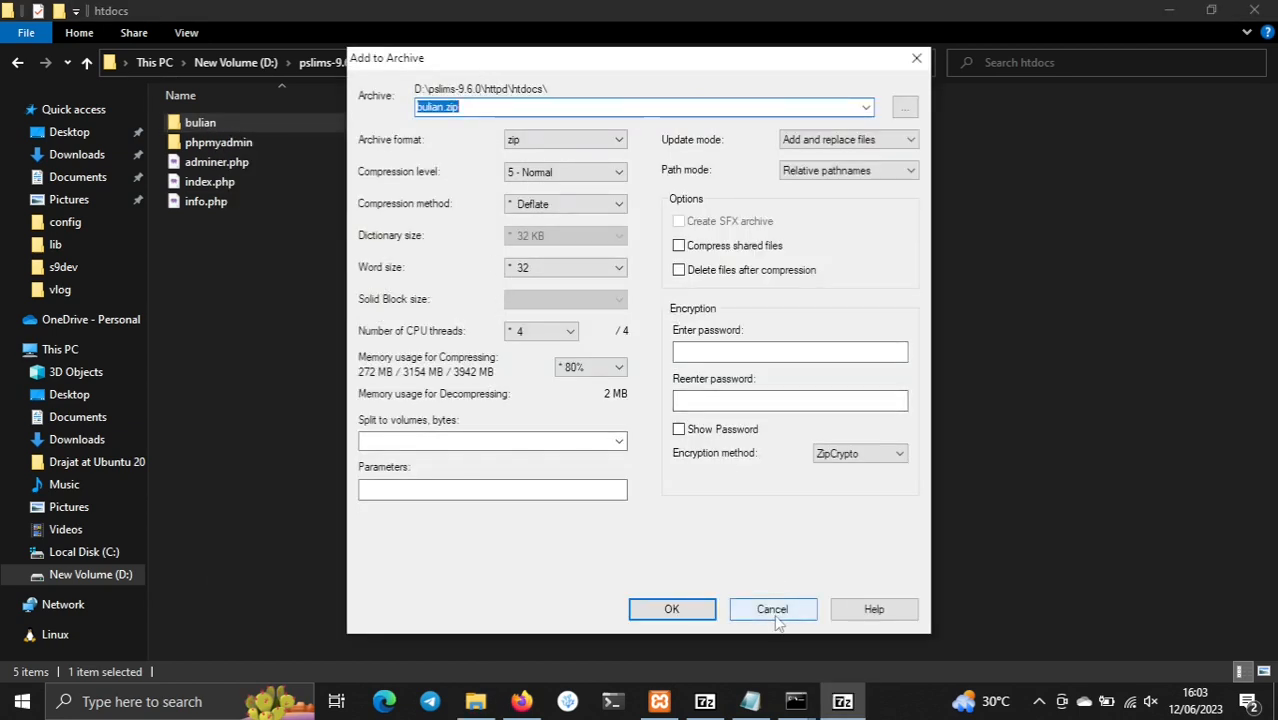
click(672, 610)
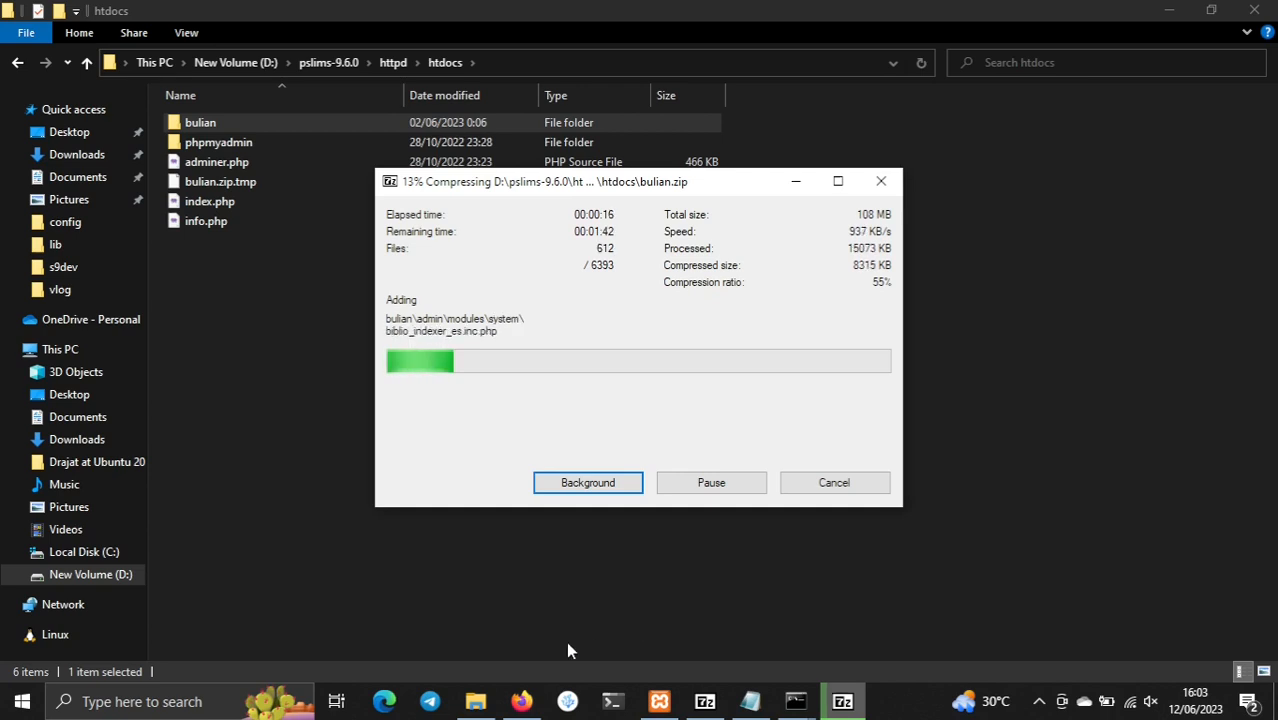
click(522, 698)
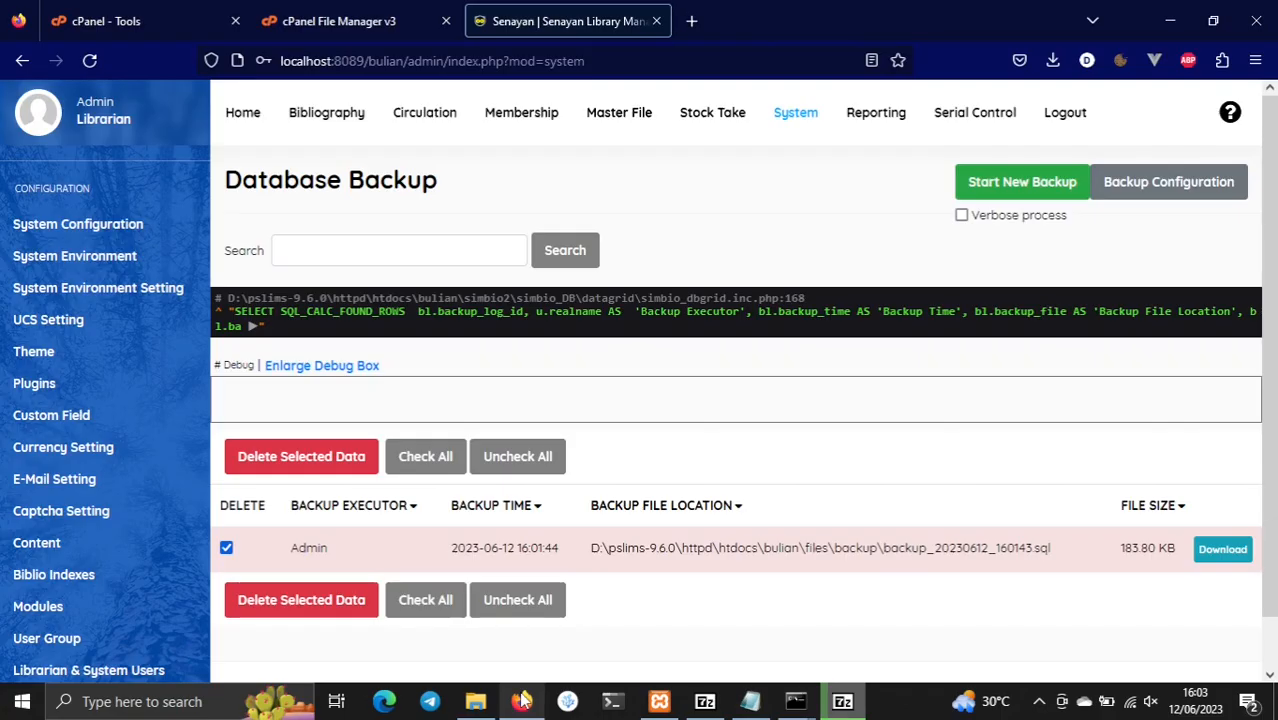
Switch from the cPanel File Manager v3 tab to the cPanel - Tools tab.
click(336, 26)
click(152, 28)
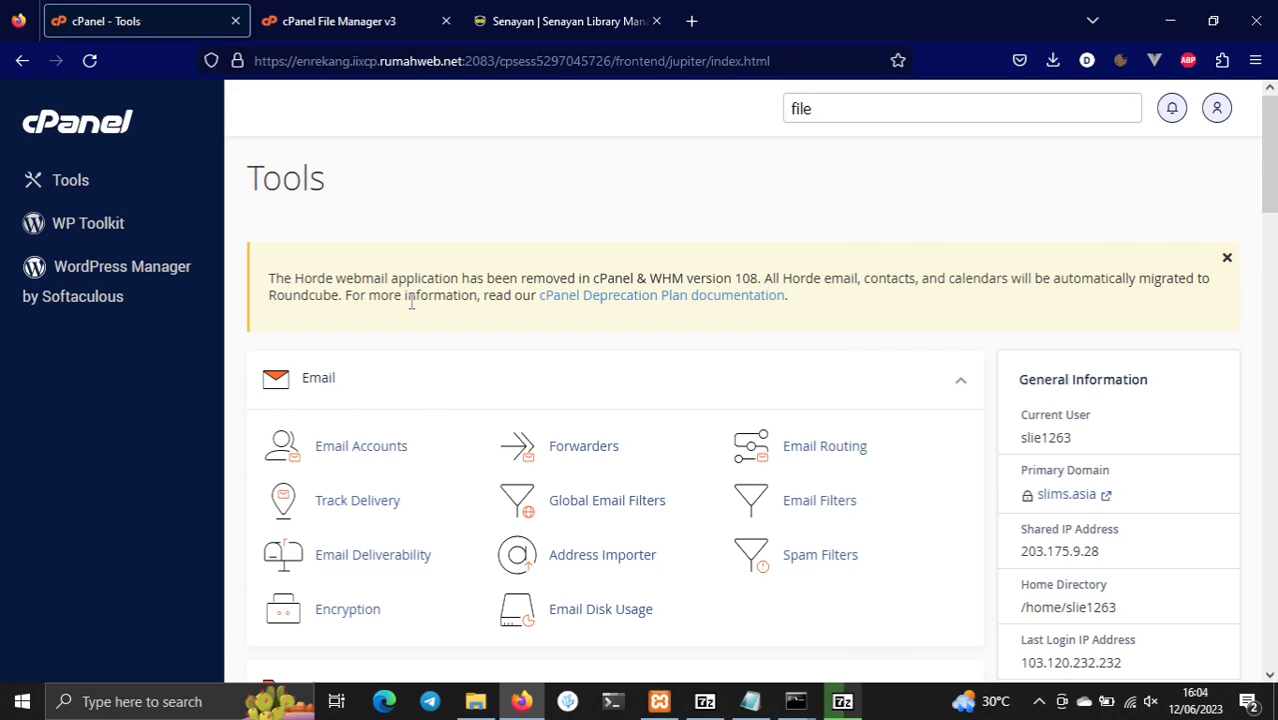
In a new tab, enter slims.asia in the address bar without visiting it.
click(694, 20)
text(biblio)
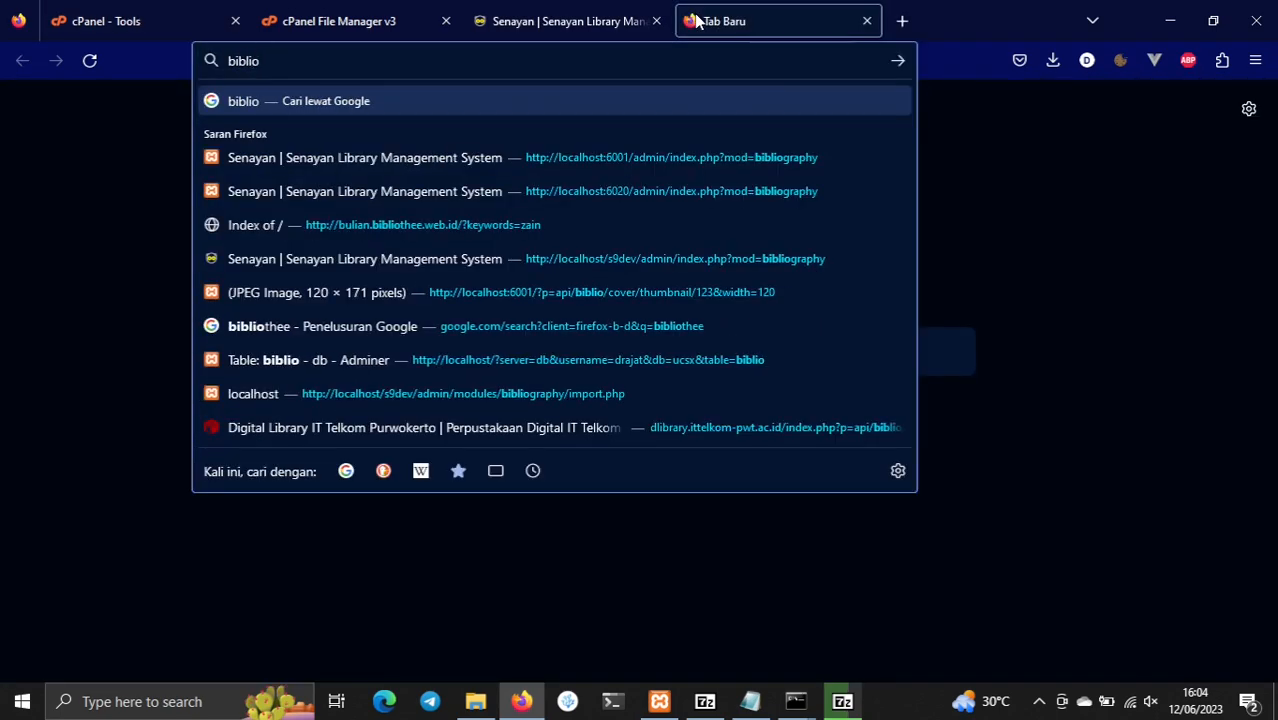
text(.asi/)
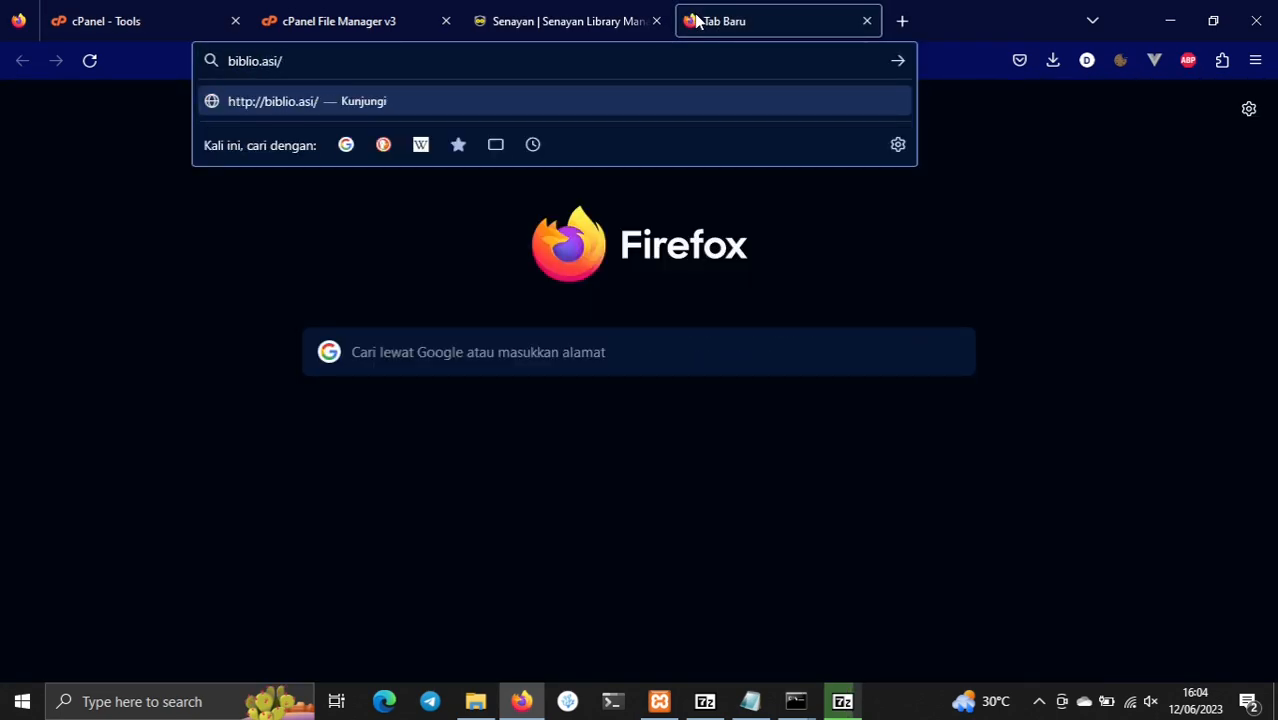
key(BackSpace)
text(a/)
key(Left)
key(Left)
key(Left)
key(Left)
key(Left)
key(Left)
key(shift+Home)
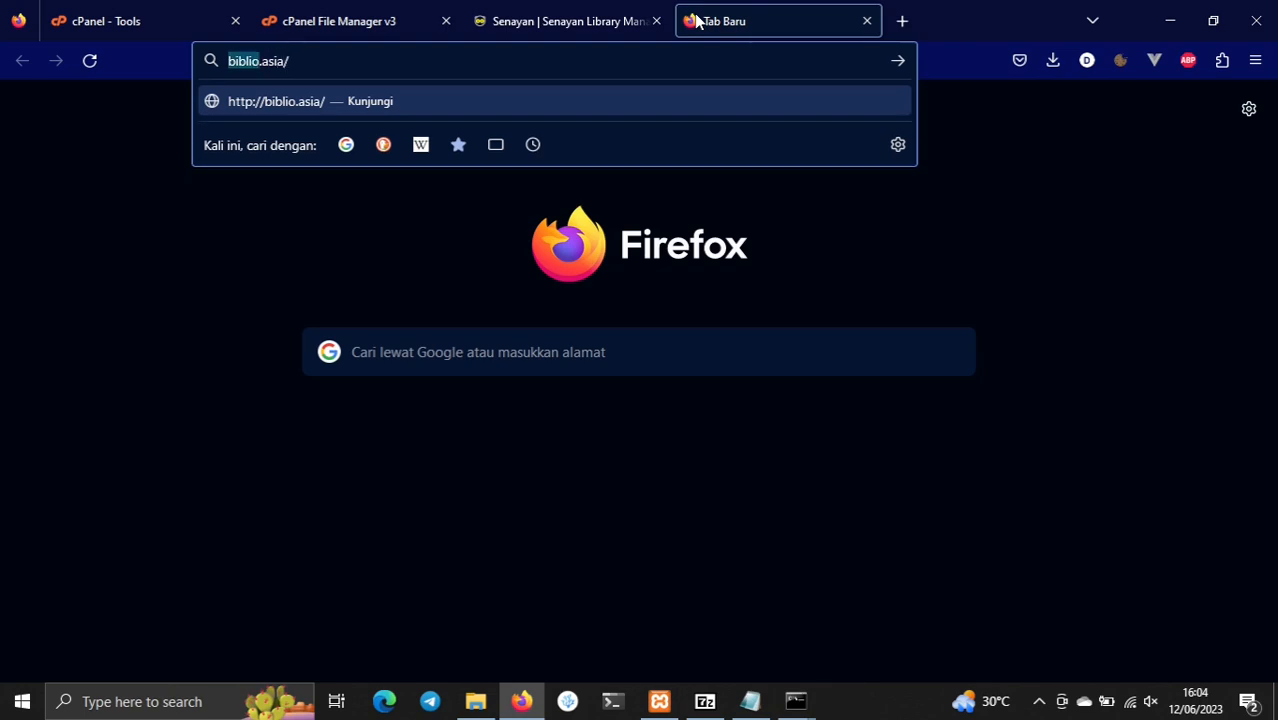
text(slims)
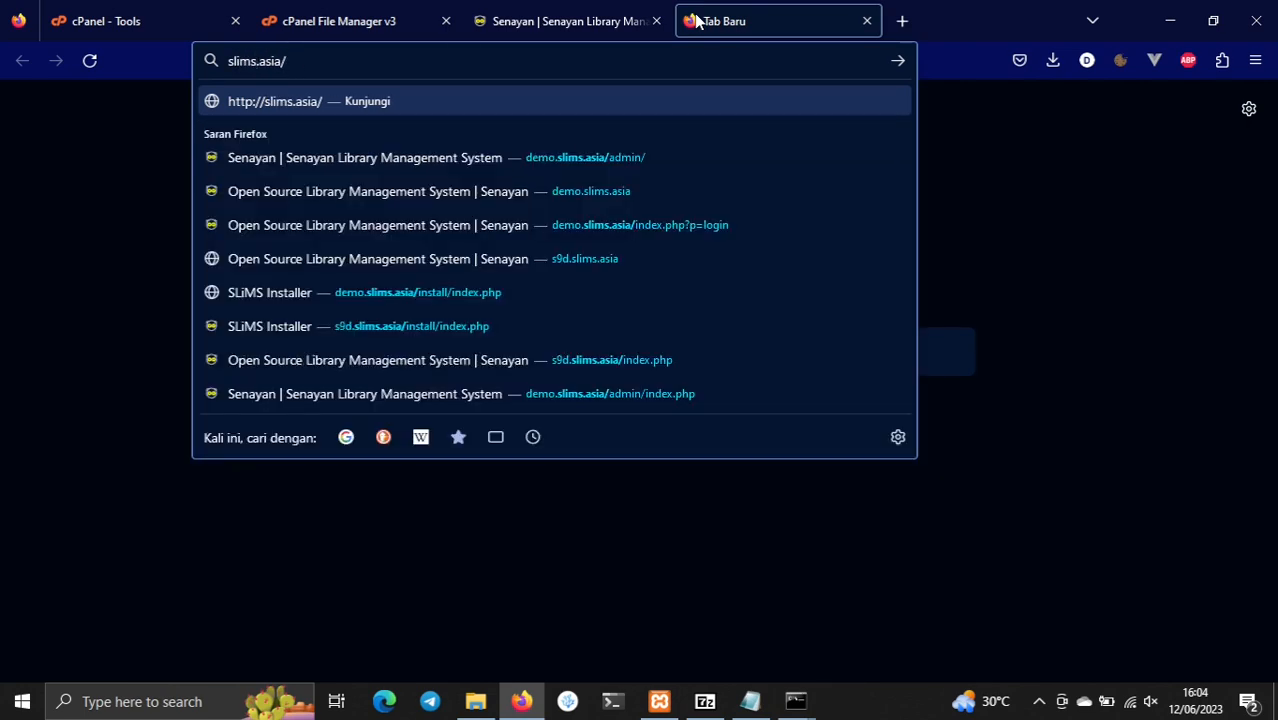
key(End)
key(BackSpace)
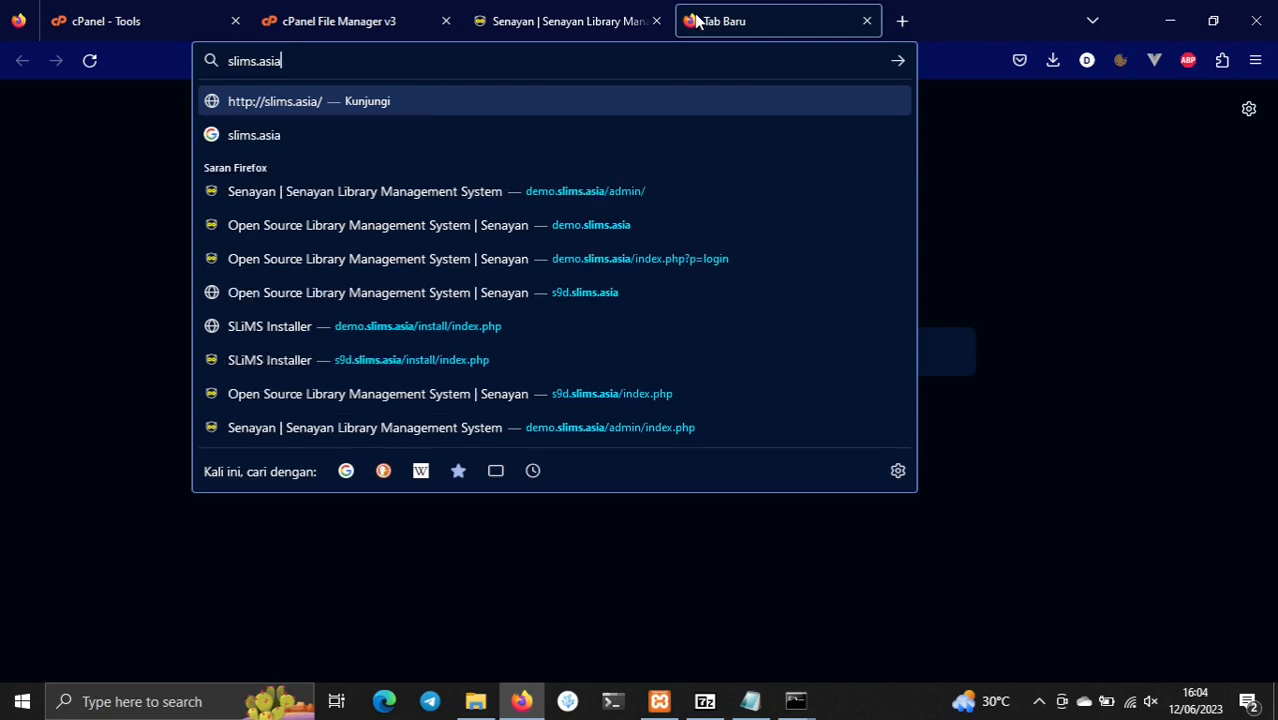
click(55, 266)
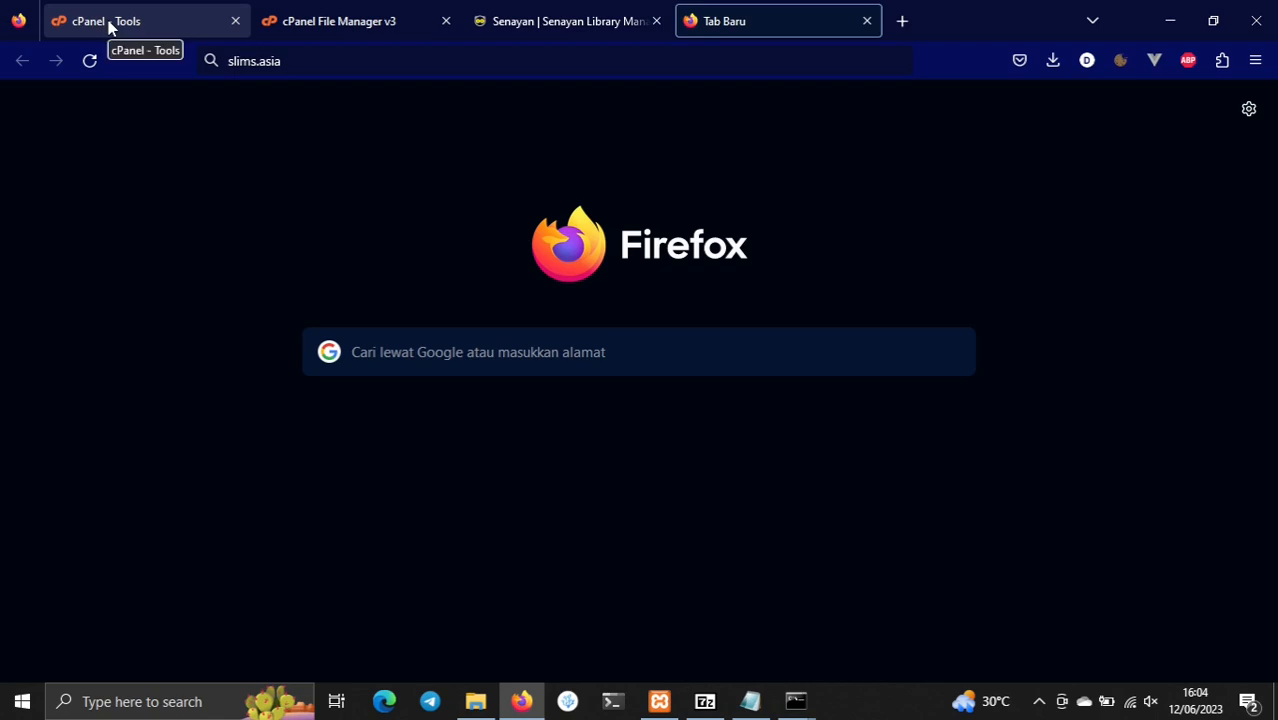
Check the File Manager tab, then show the Tools page results for the search 'file'.
click(323, 28)
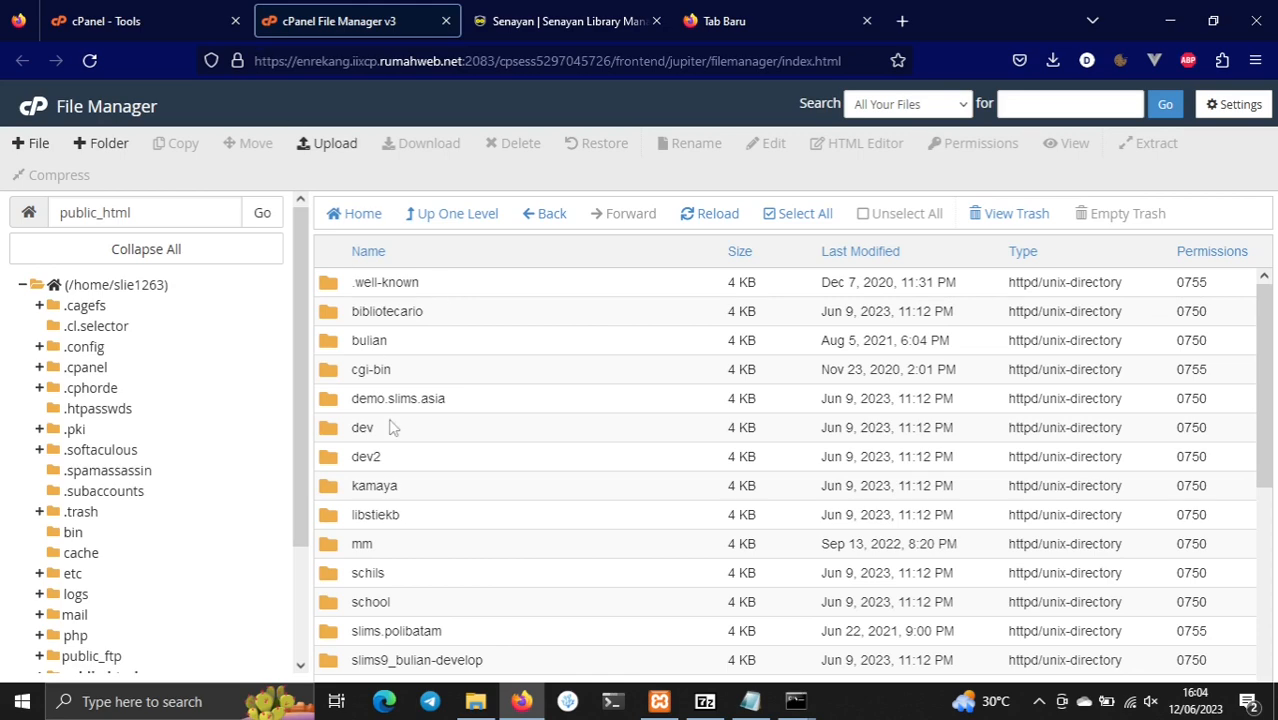
scroll(393, 427, down, 4)
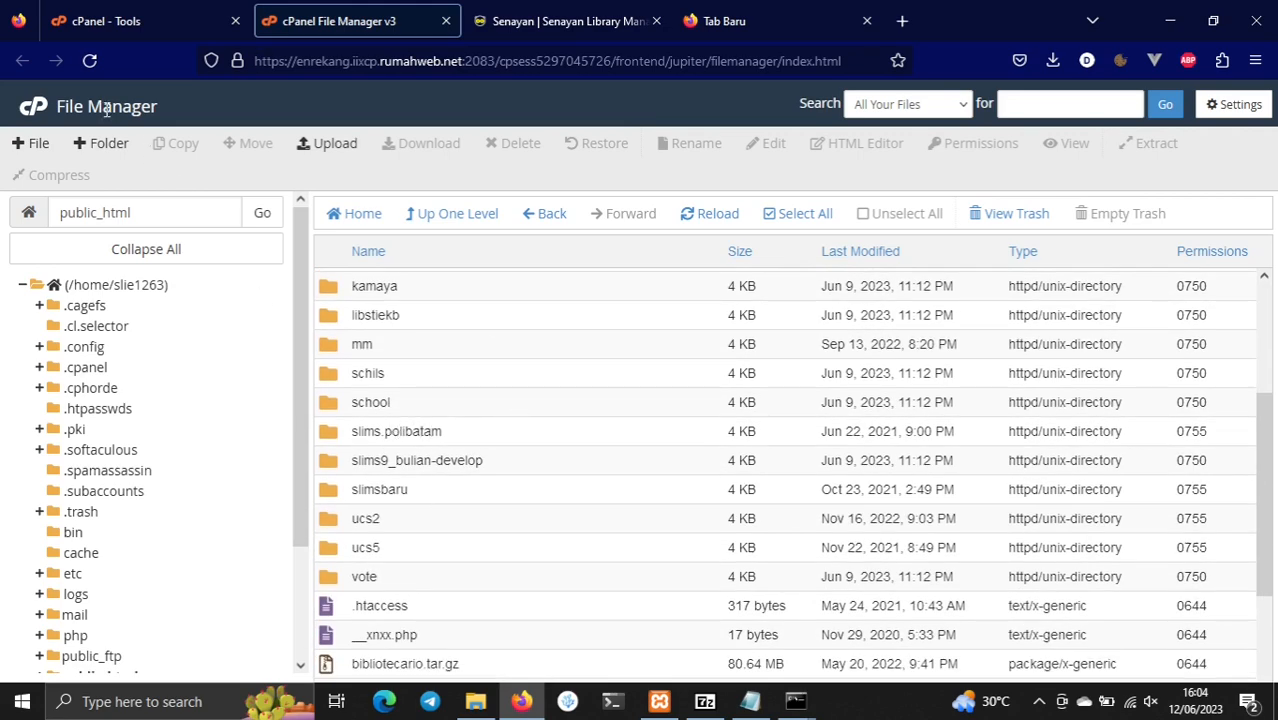
click(125, 18)
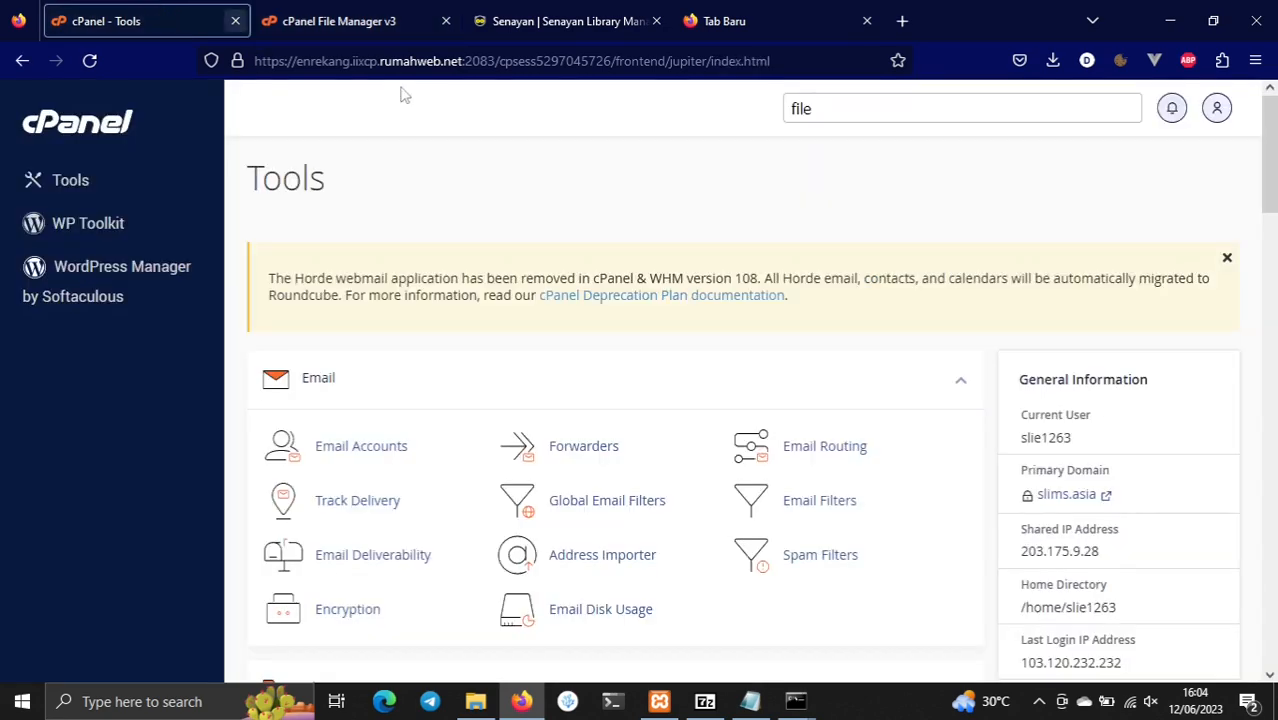
click(839, 108)
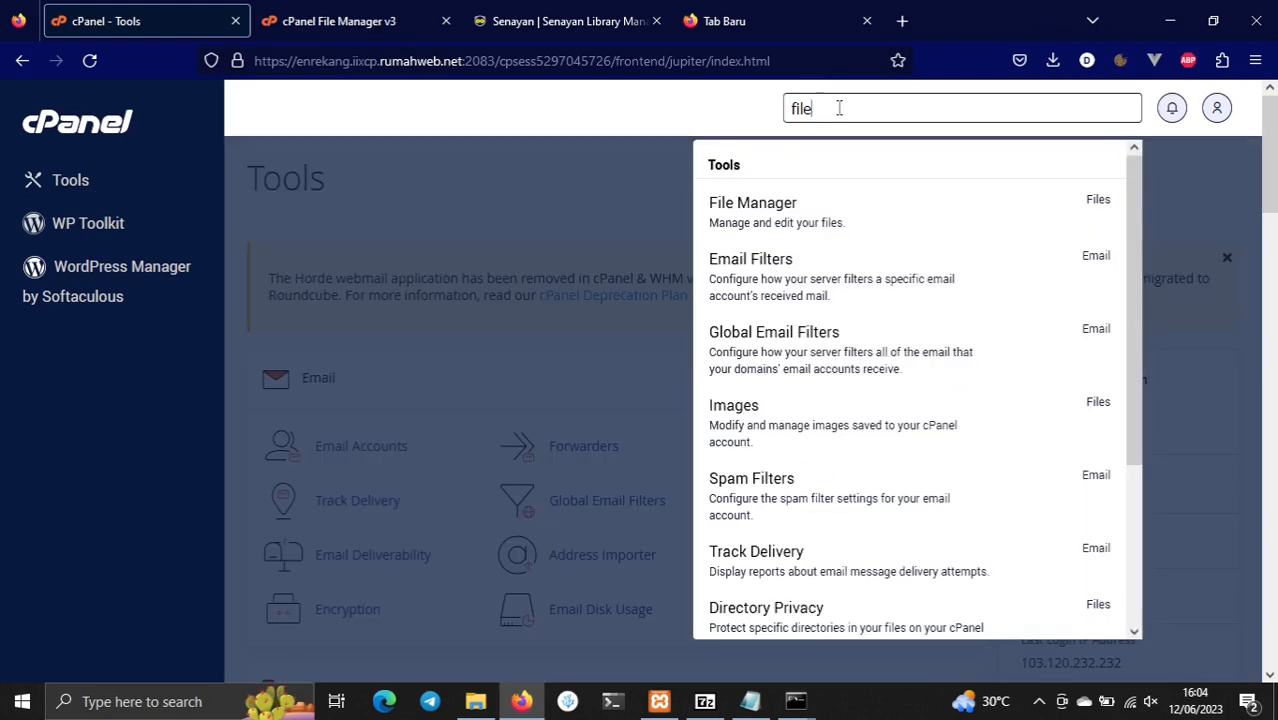
In File Manager, go up to the home directory and open public_html.
click(320, 22)
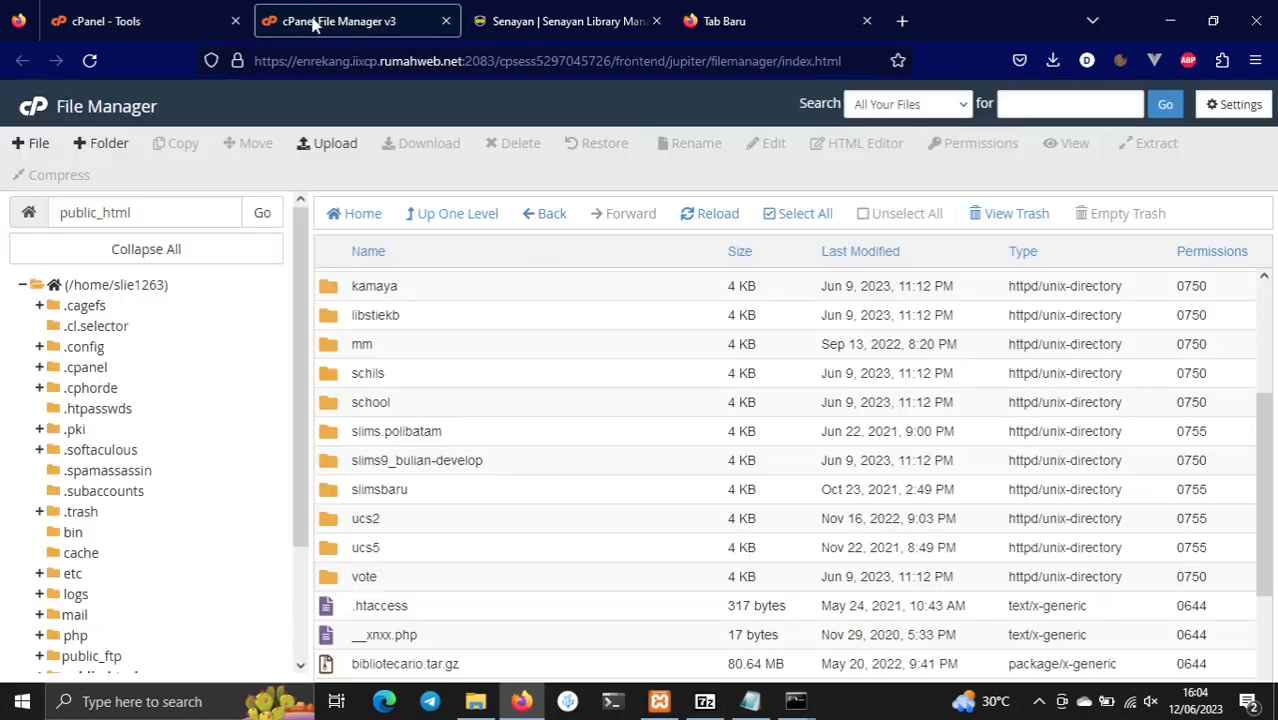
click(444, 224)
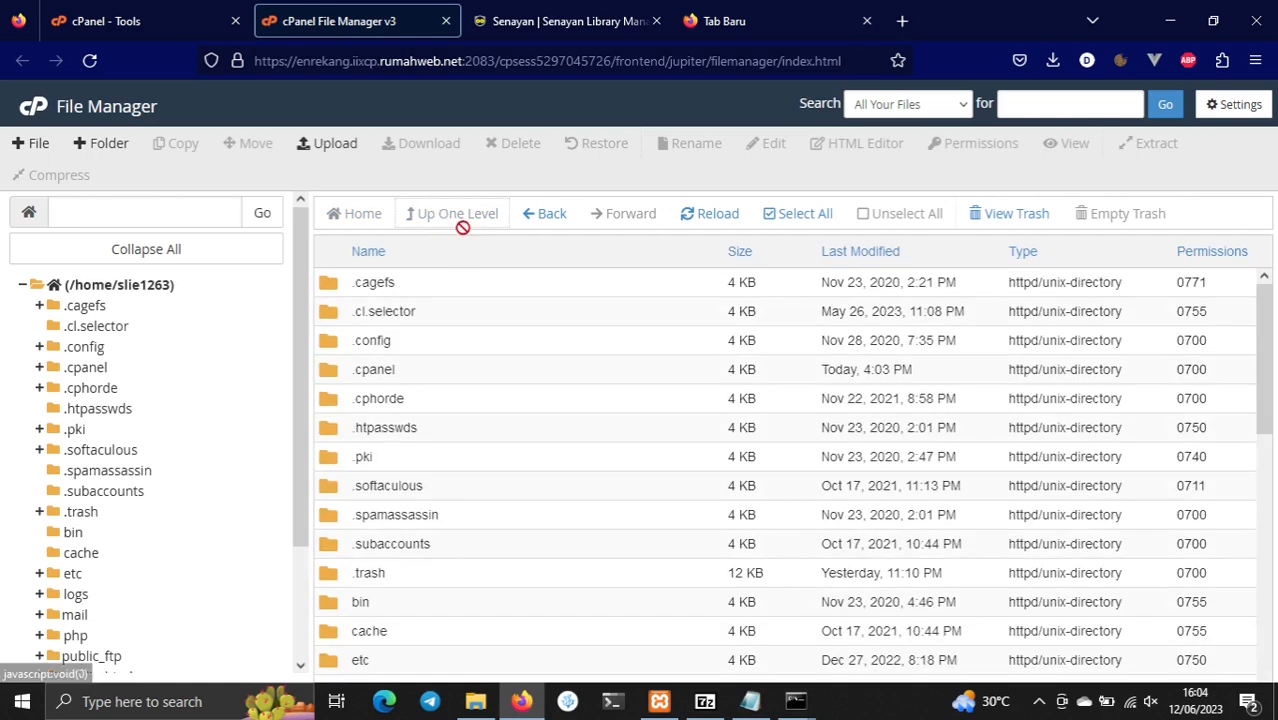
scroll(474, 550, down, 3)
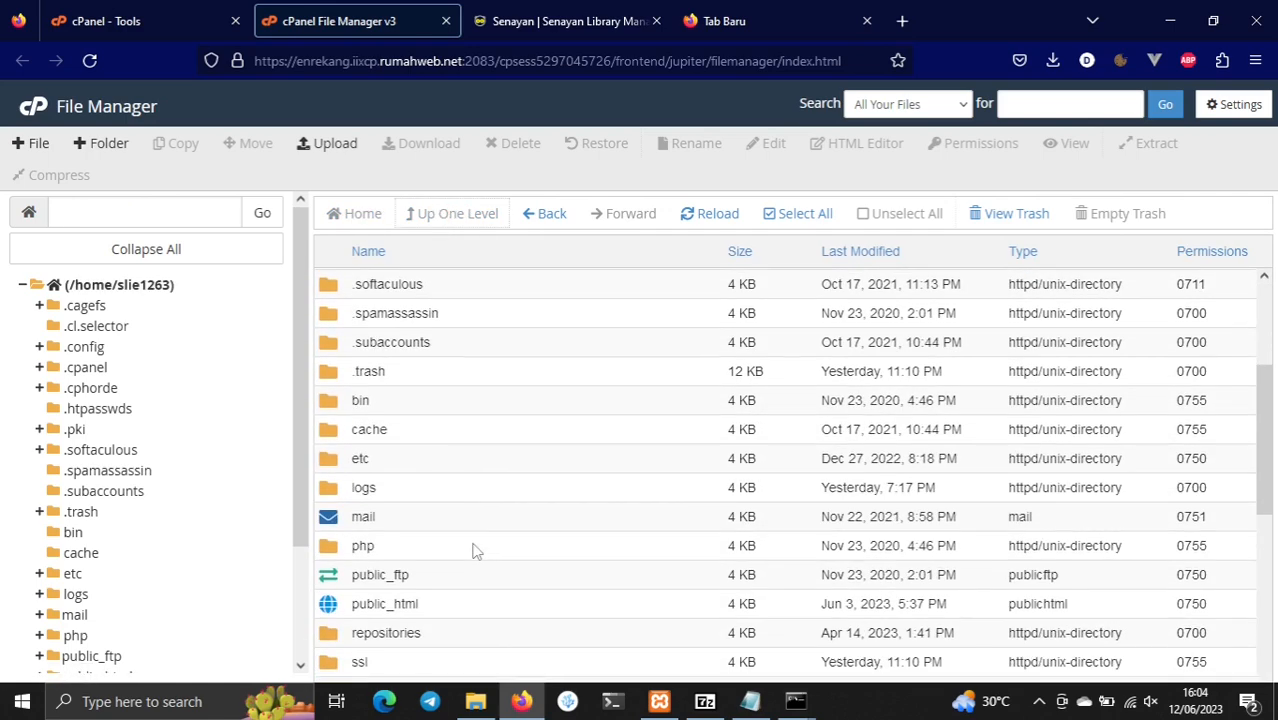
scroll(476, 552, down, 1)
scroll(476, 552, down, 1)
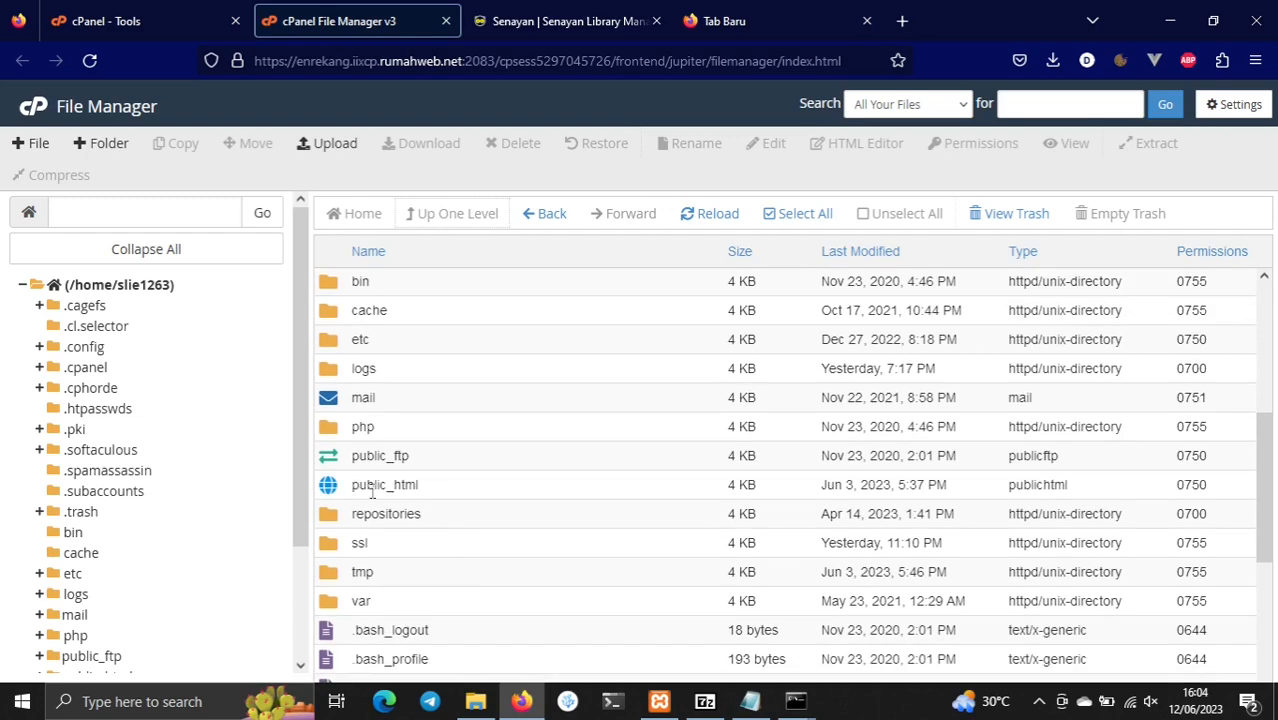
double_click(436, 490)
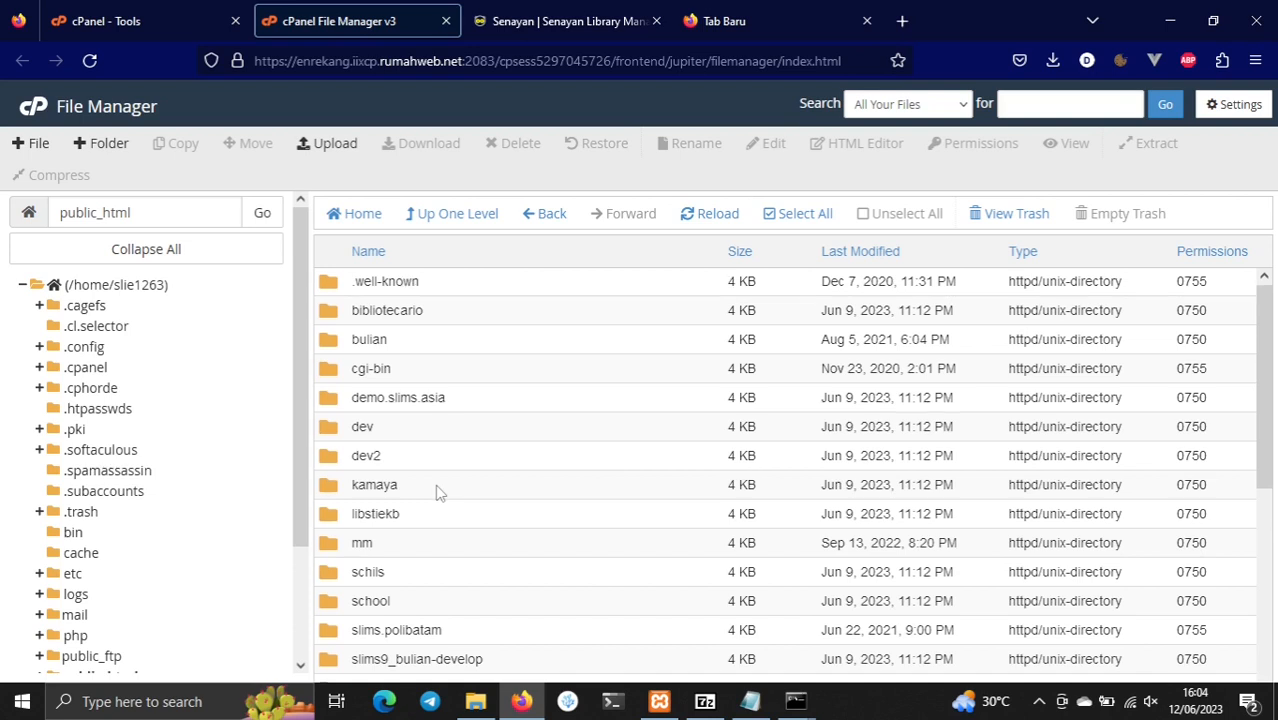
click(475, 701)
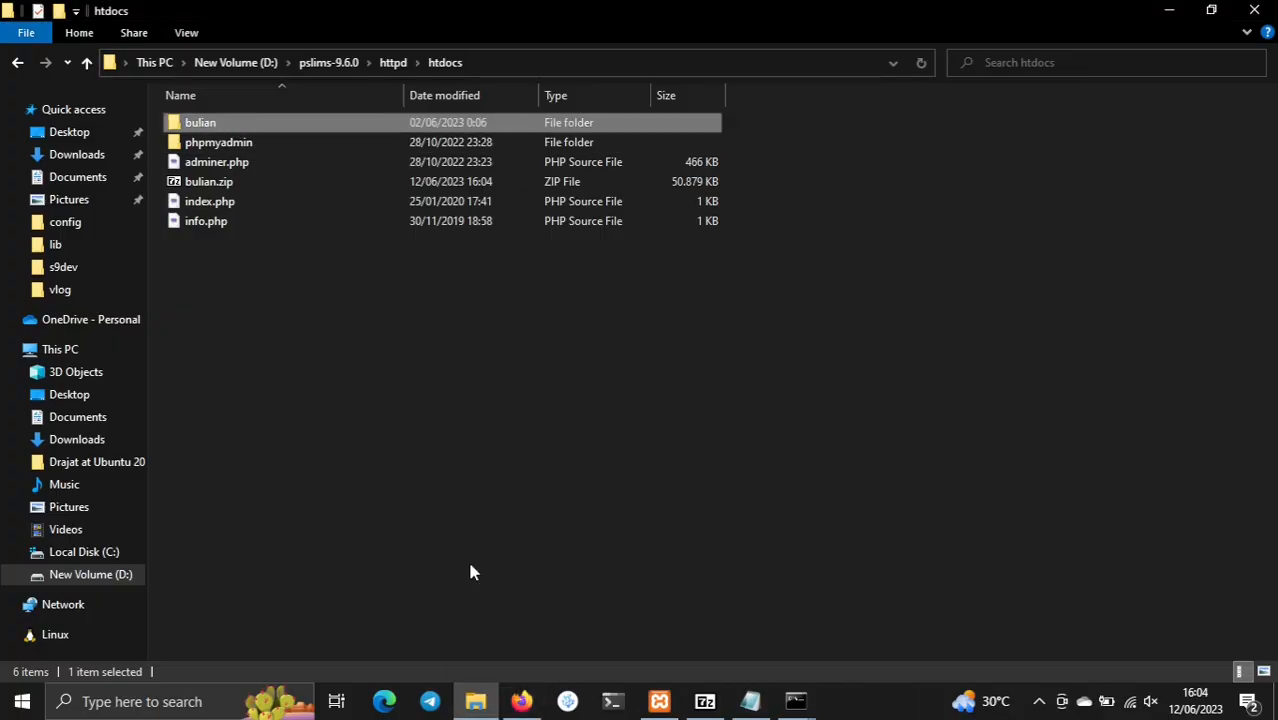
Return to Firefox's cPanel File Manager showing the public_html folders.
click(522, 701)
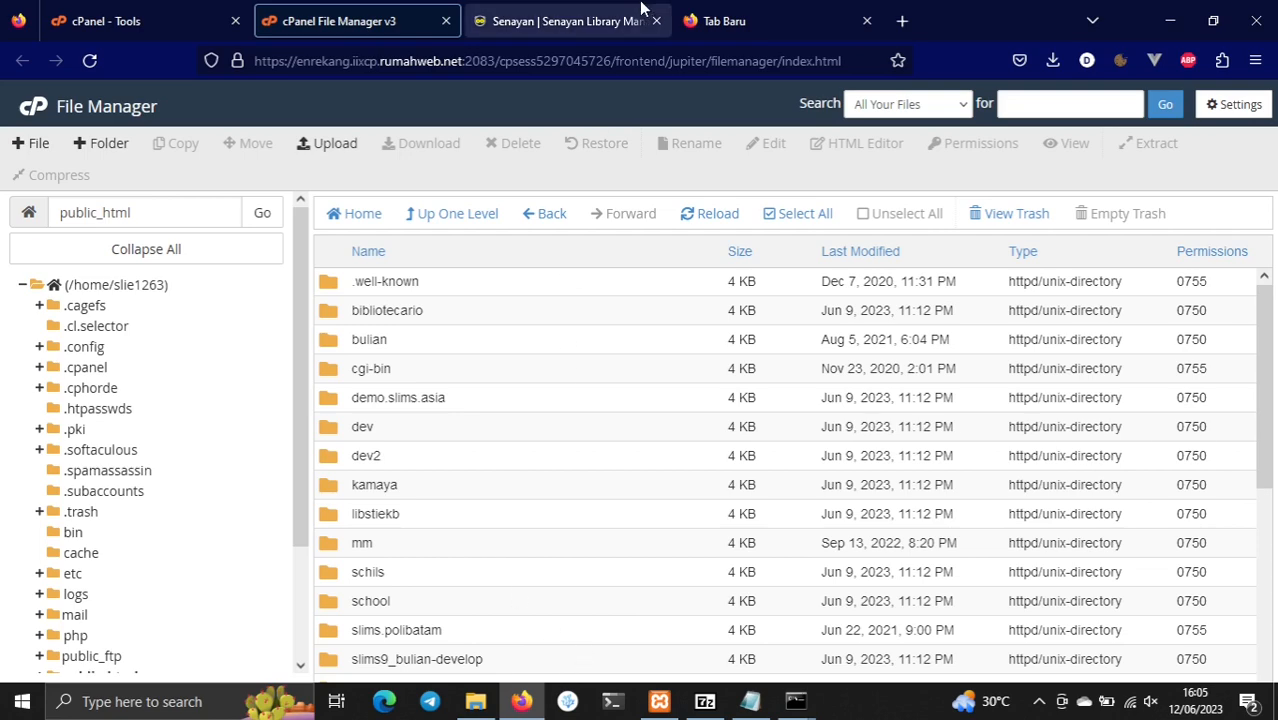
Enter slims.asia/bulian/ in the new tab's address bar without loading it.
click(600, 20)
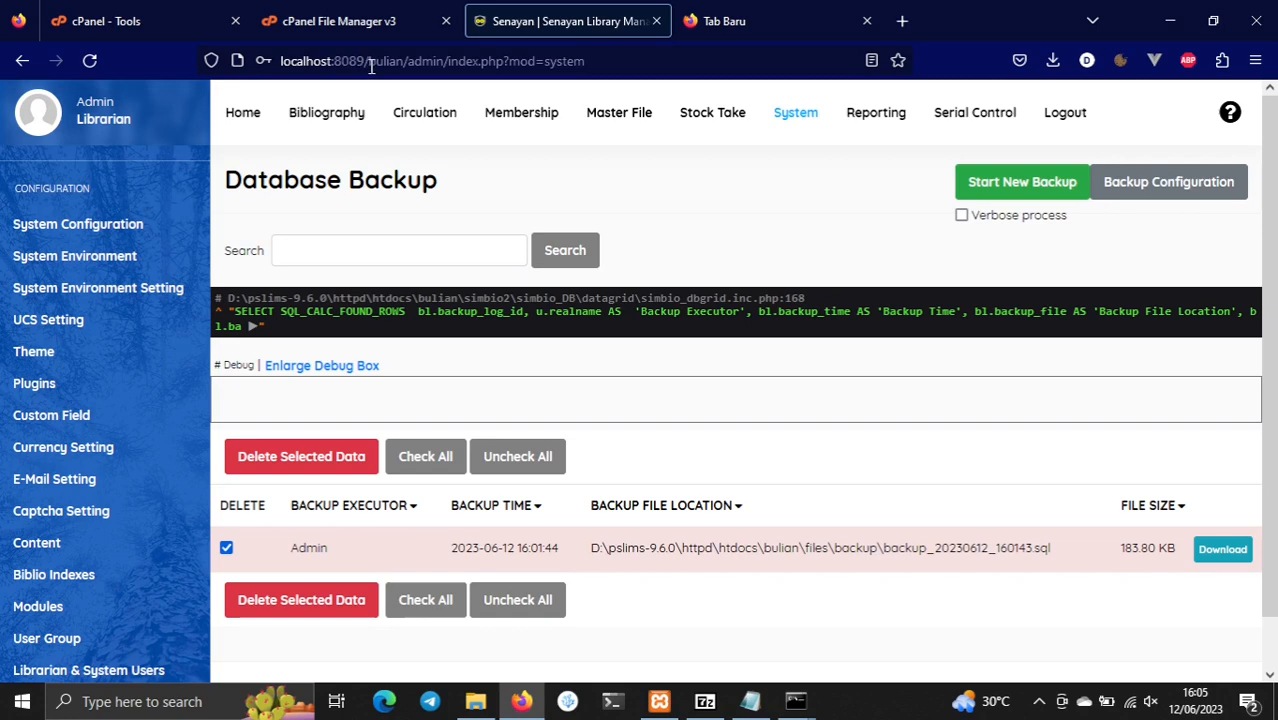
click(340, 20)
click(719, 22)
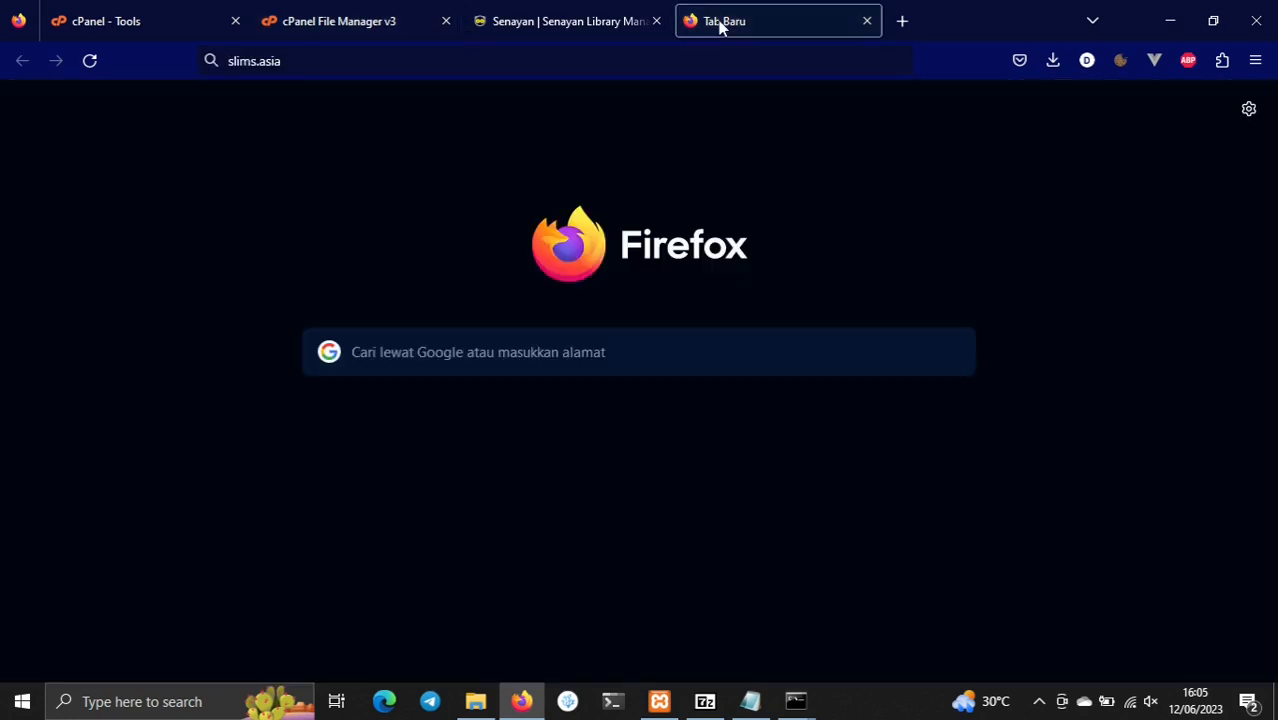
click(556, 62)
triple_click(557, 64)
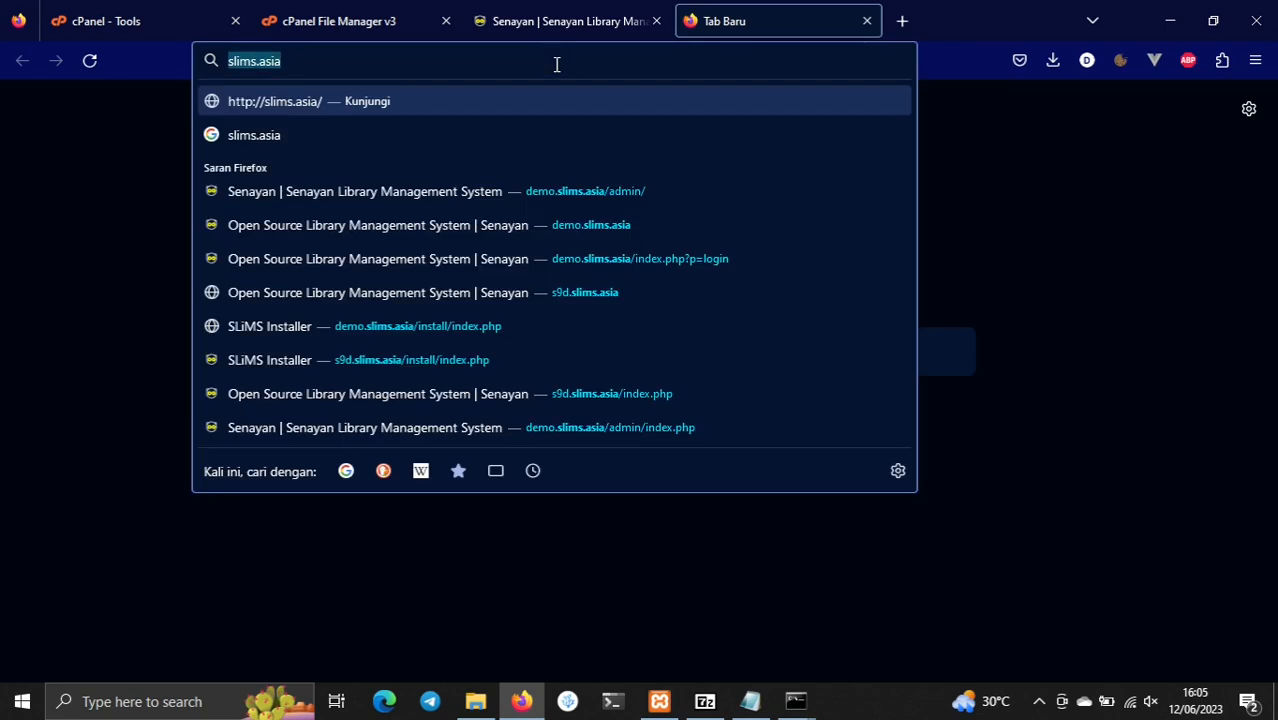
click(557, 64)
text(/)
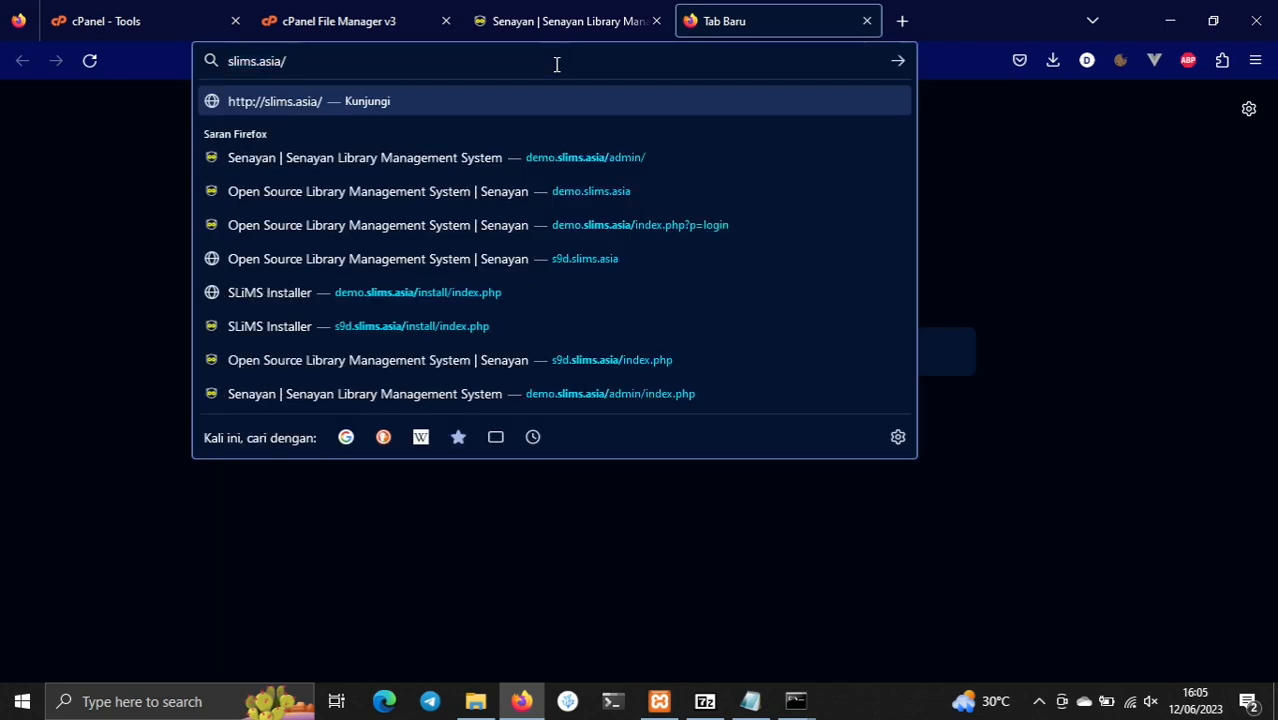
text(bulian/)
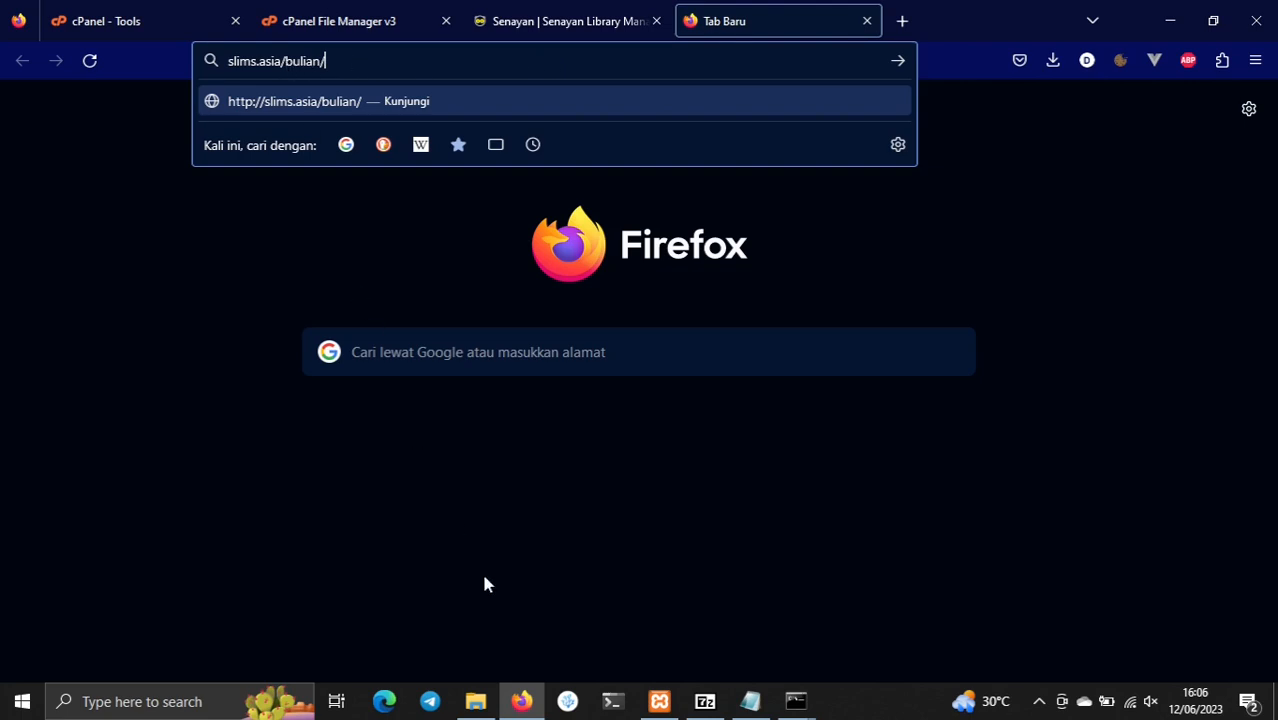
Return to the local SLiMS Database Backup page in Firefox.
click(472, 706)
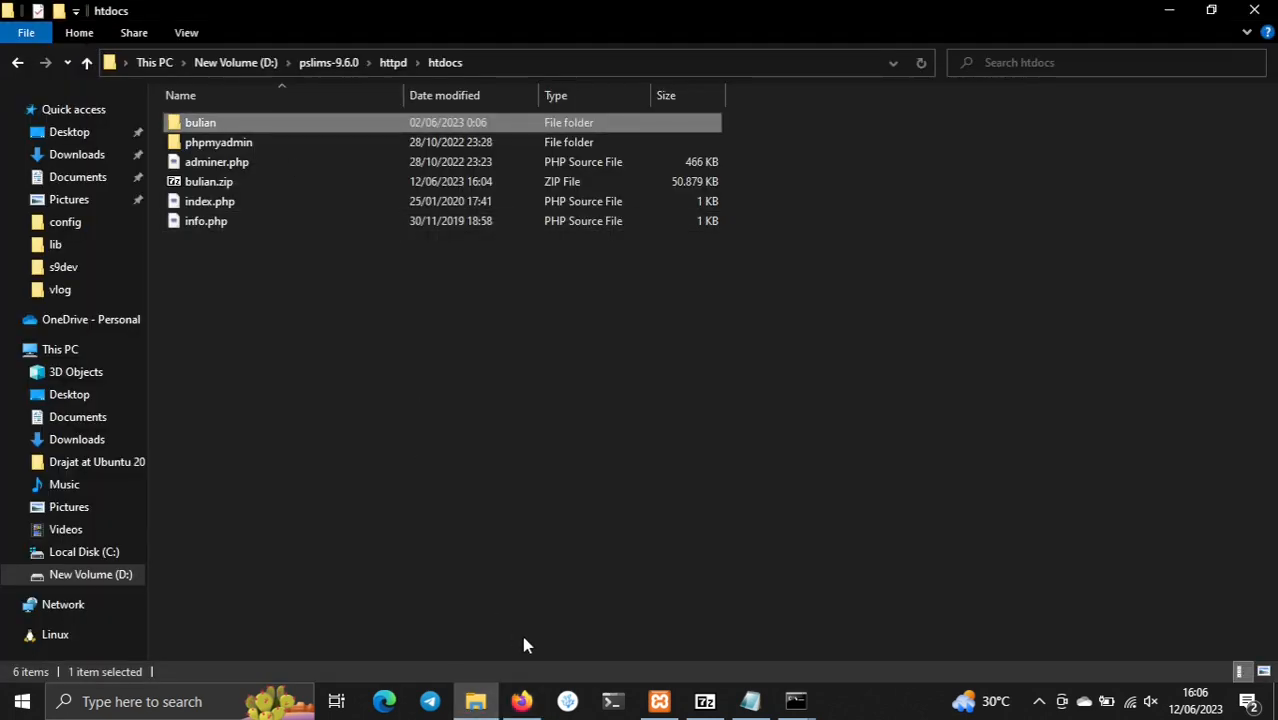
click(521, 701)
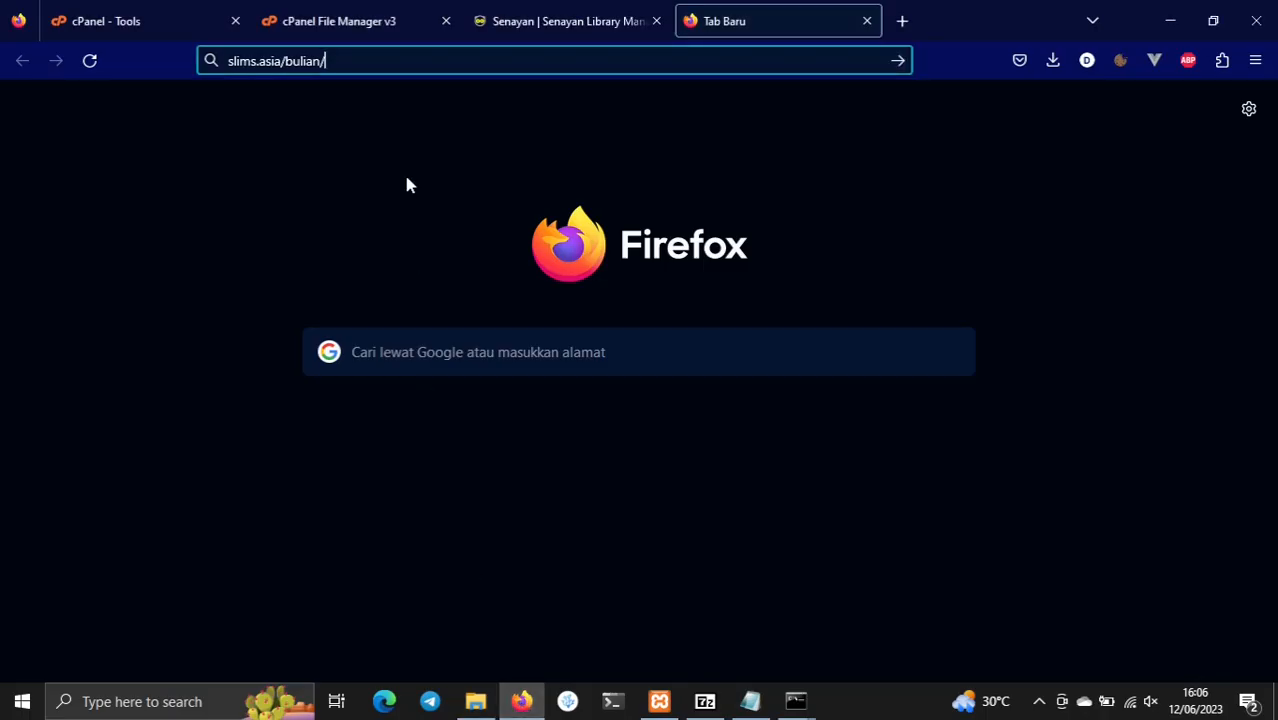
click(530, 33)
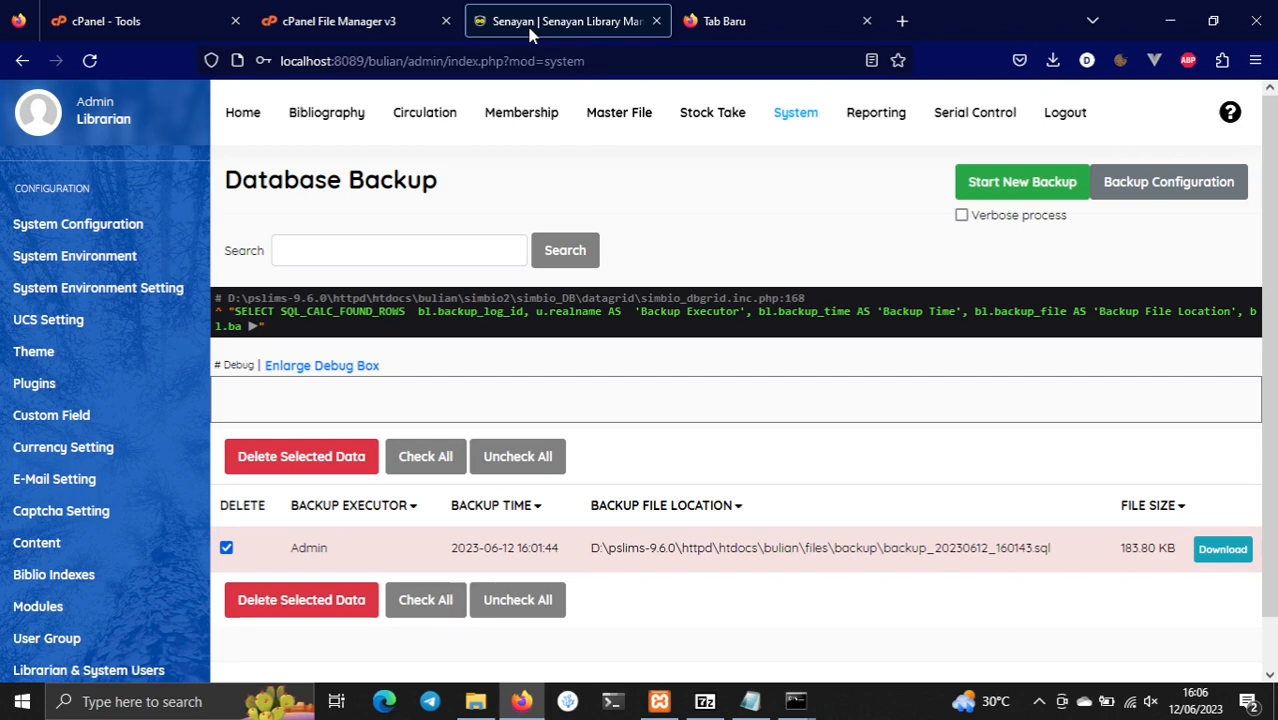
Check the pslims9 update archive, select bulian.zip in htdocs, then return to cPanel File Manager.
click(705, 701)
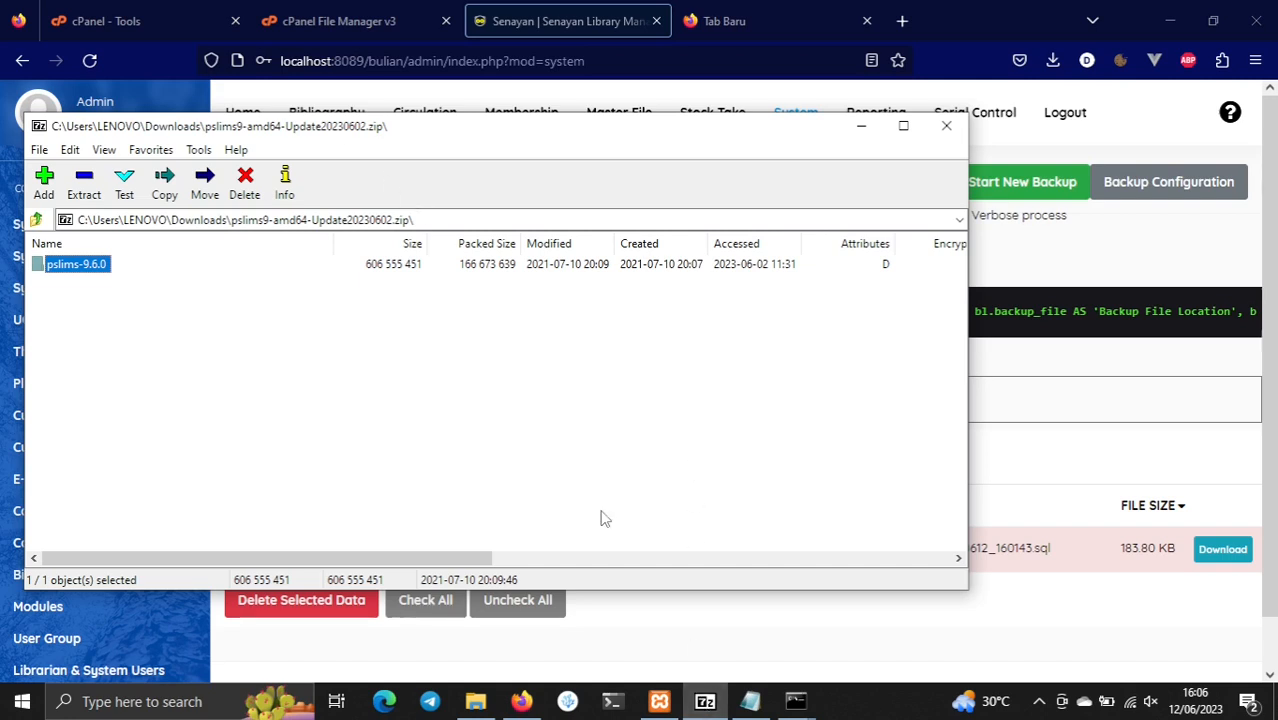
click(479, 702)
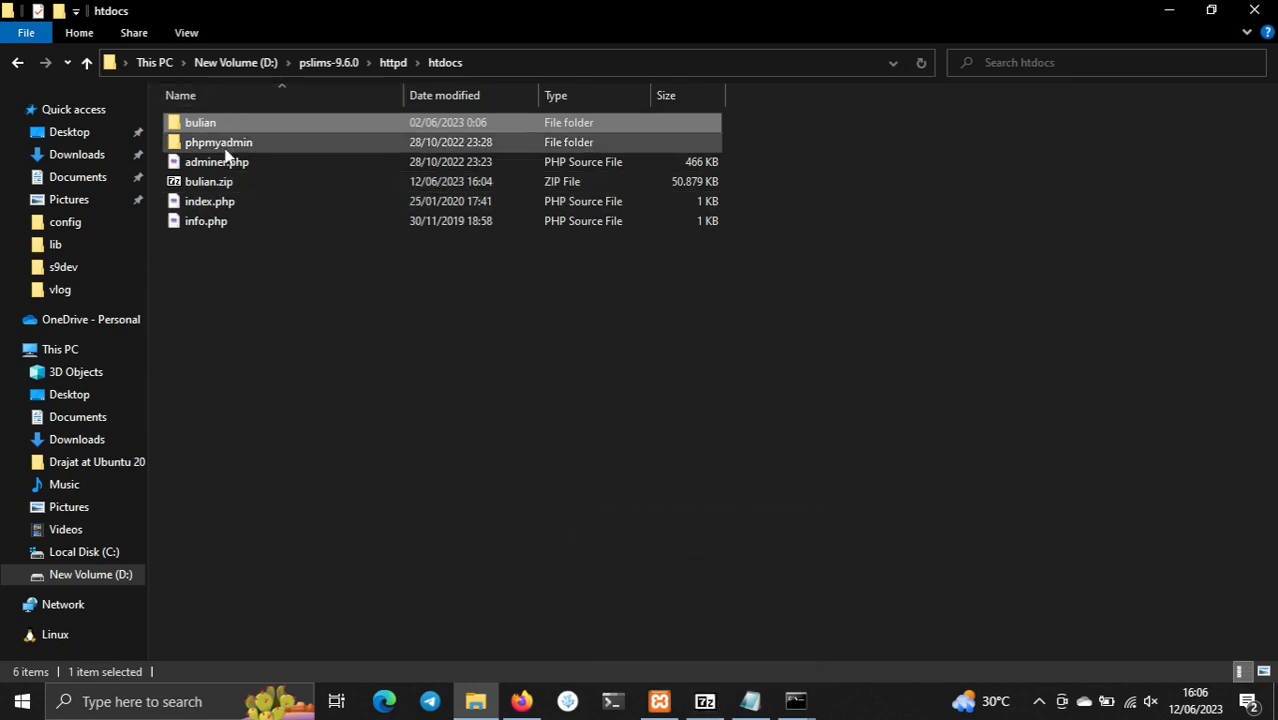
click(218, 186)
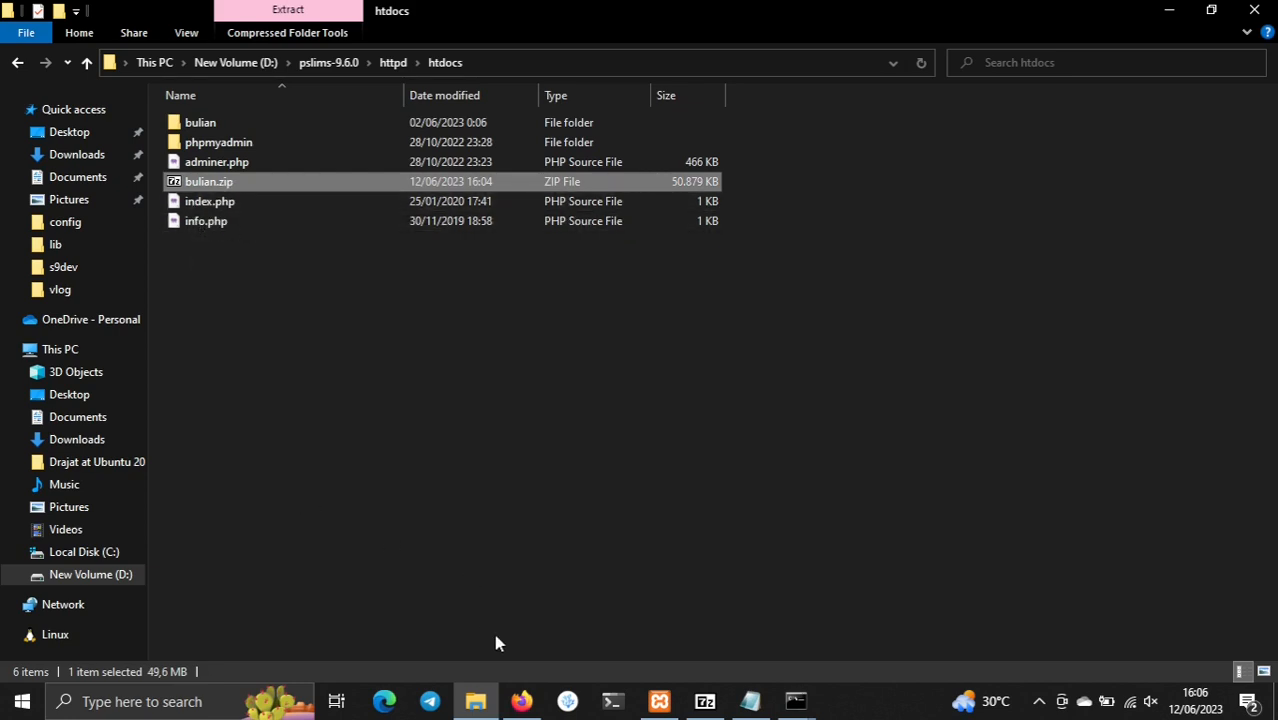
click(521, 701)
click(370, 8)
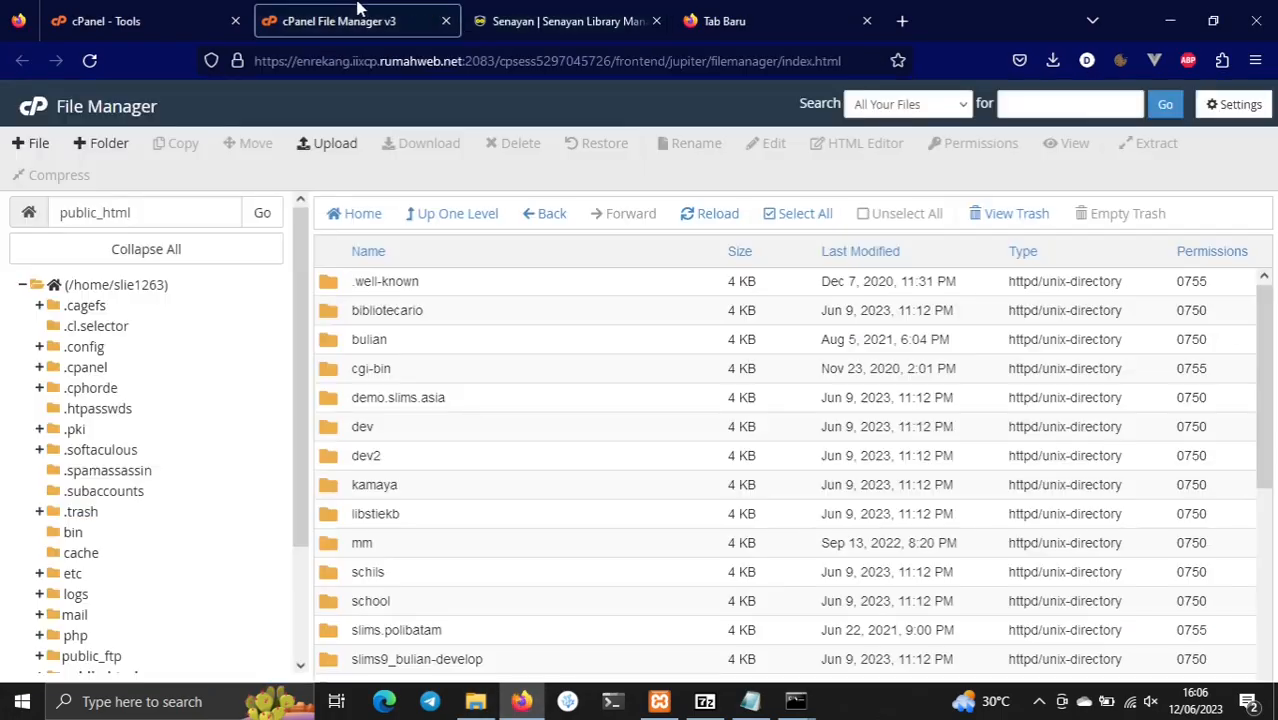
Close the extra tab loading slims.web.id and go back to the cPanel File Manager tab.
scroll(424, 466, down, 3)
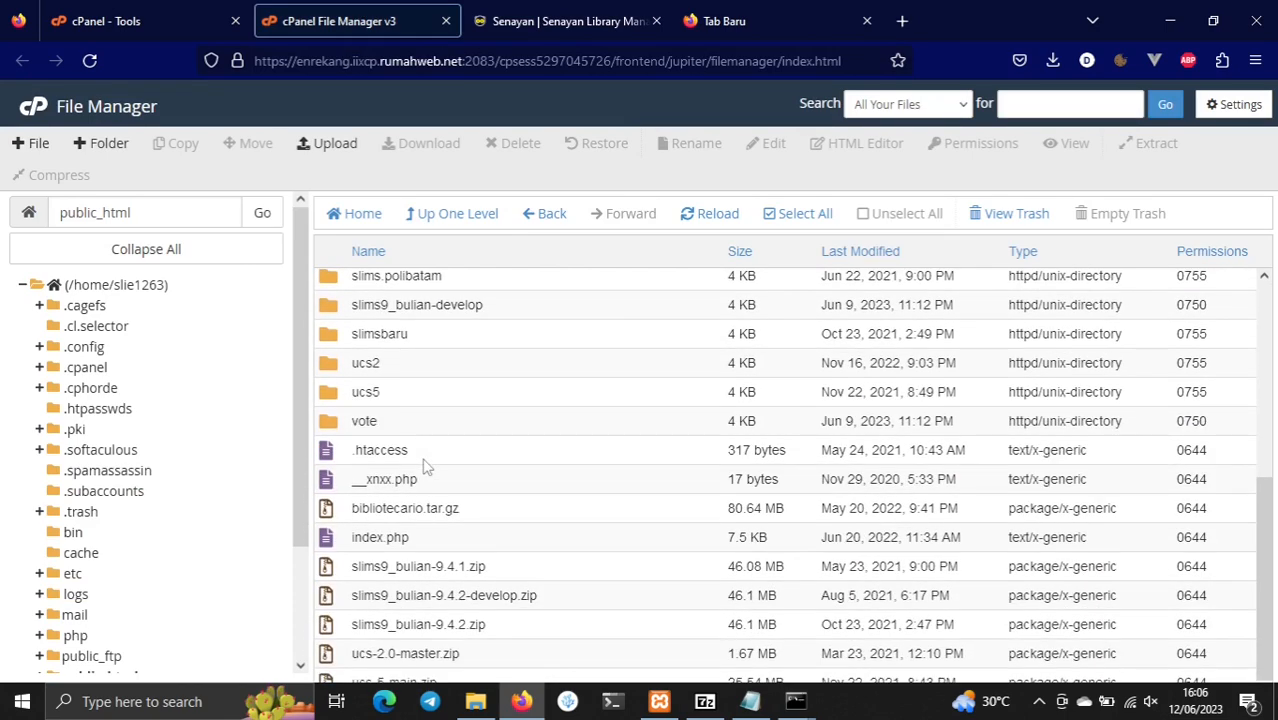
scroll(424, 466, up, 1)
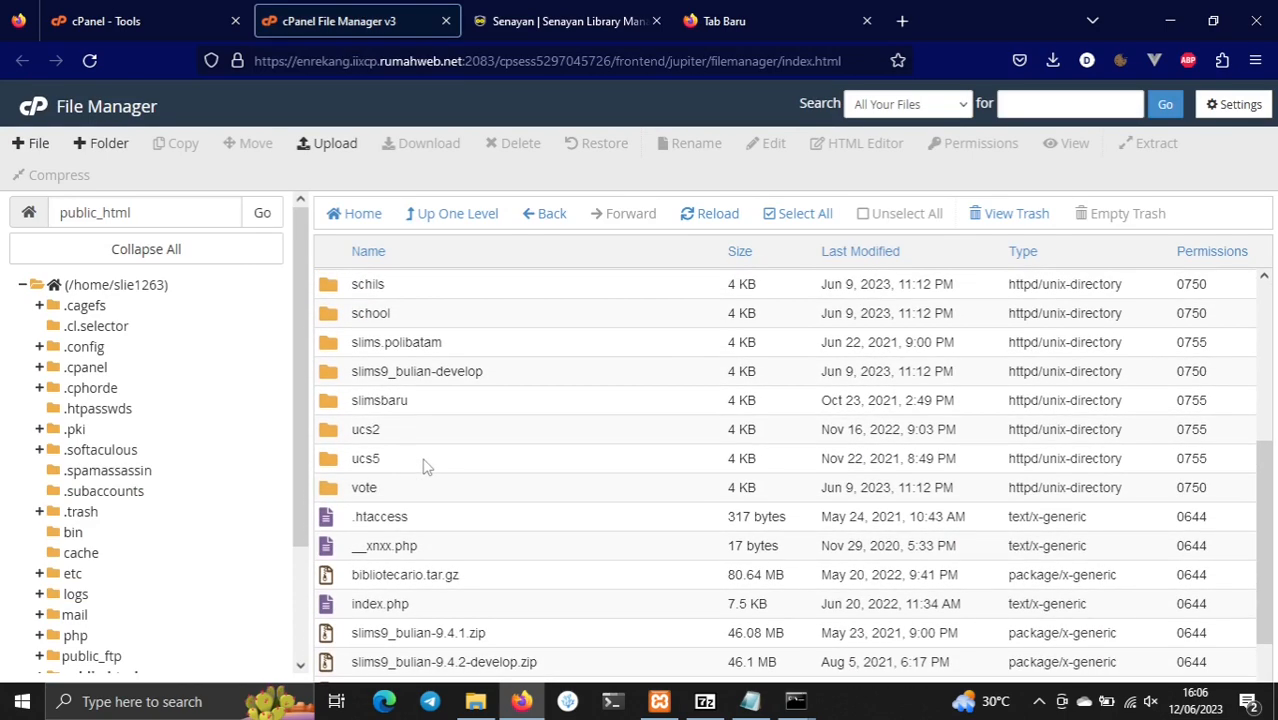
scroll(424, 466, up, 3)
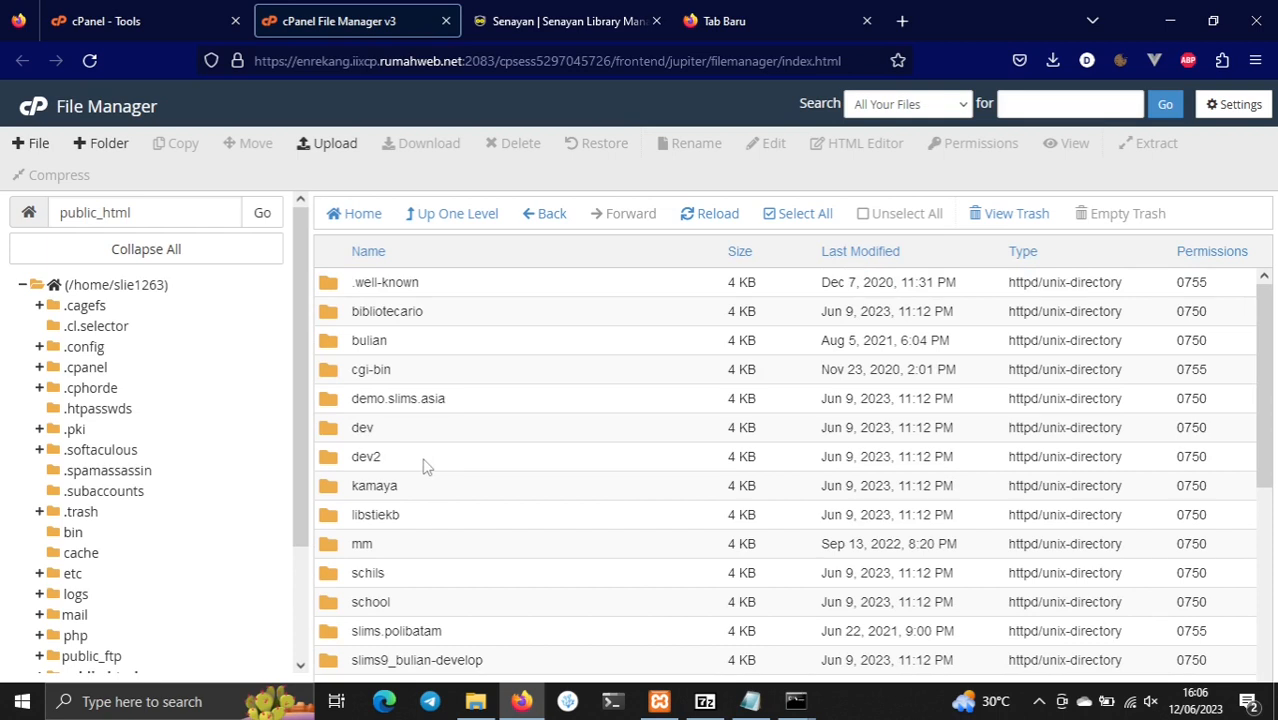
click(722, 18)
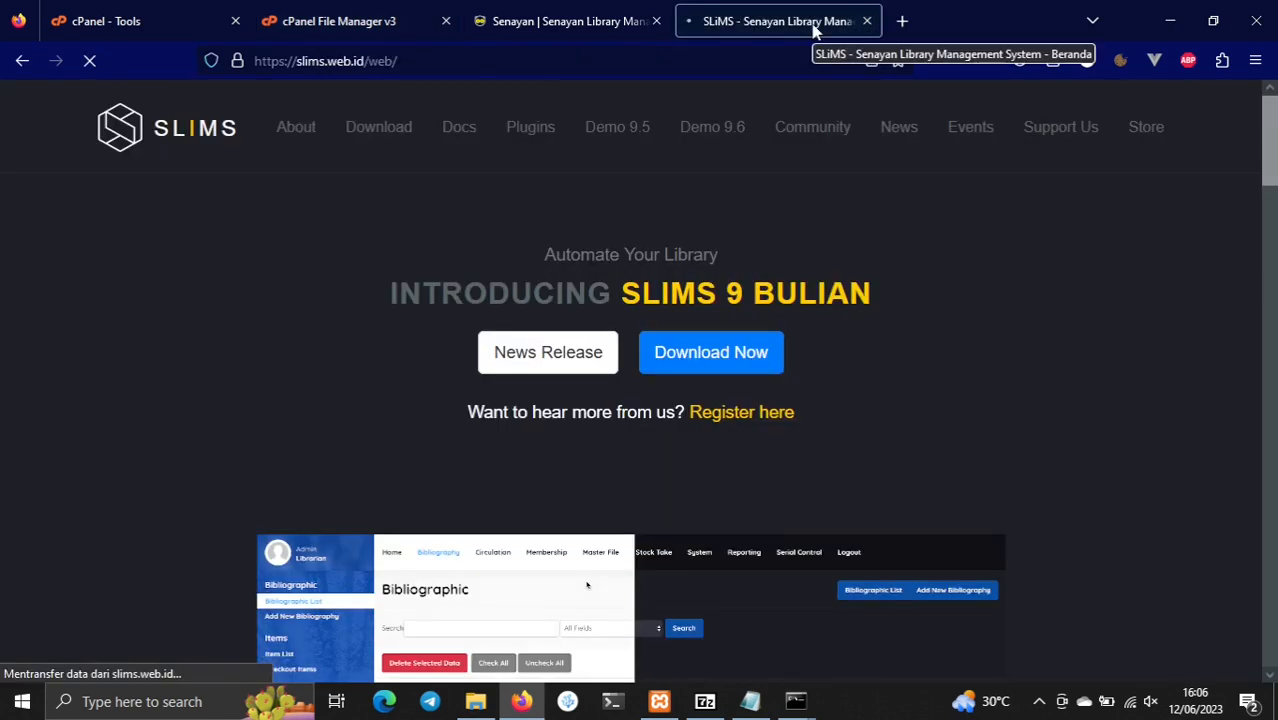
drag(369, 62, 422, 62)
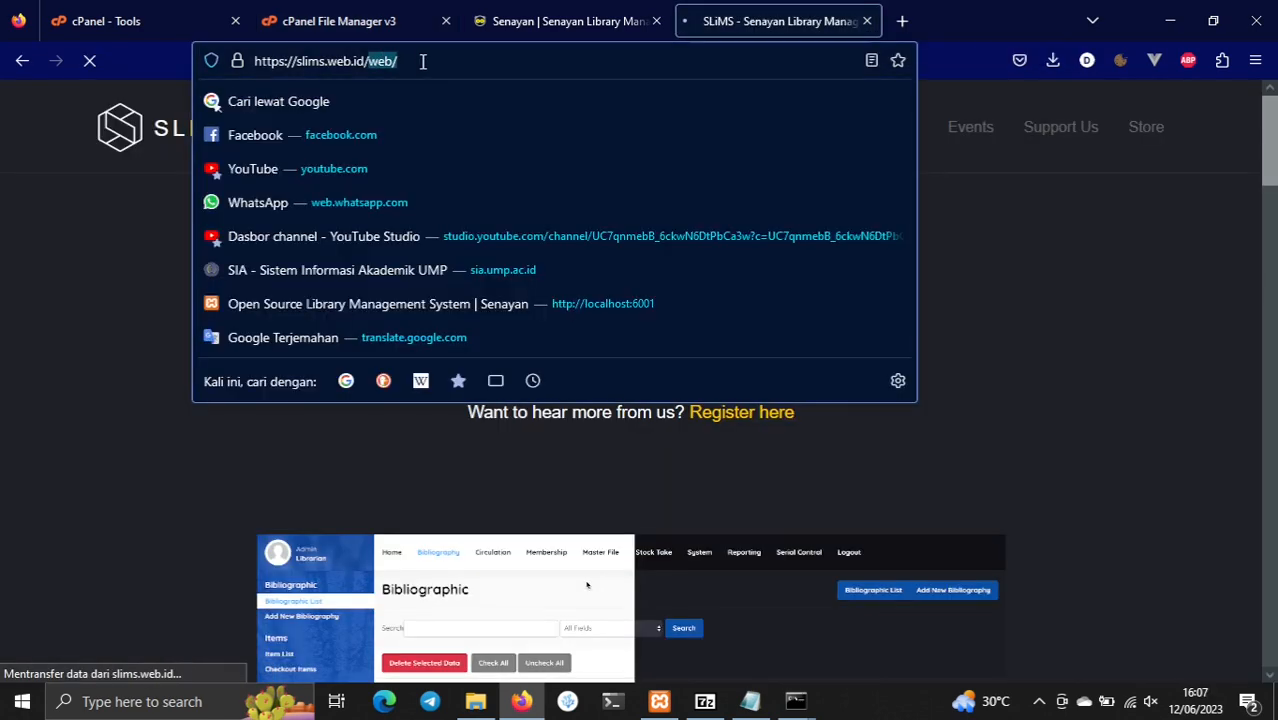
click(866, 21)
click(336, 21)
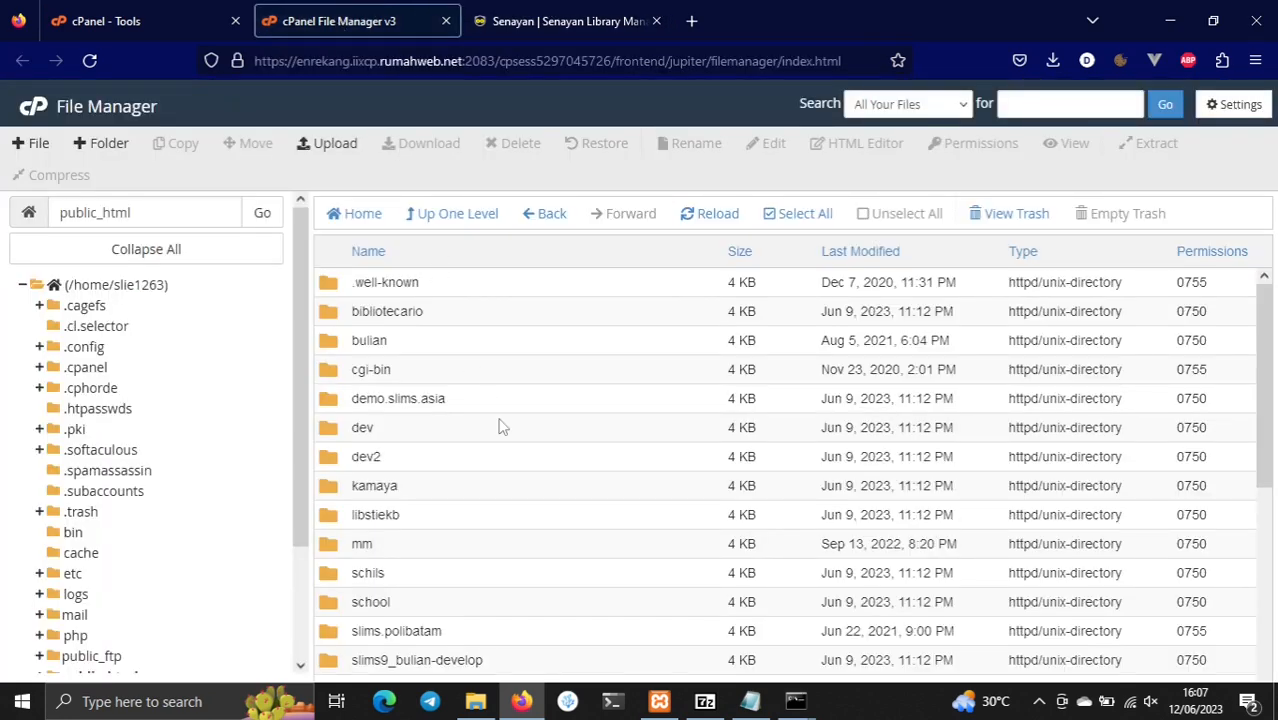
Verify in 7-Zip that bulian.zip holds the bulian folder, then open File Manager's Upload page.
click(475, 701)
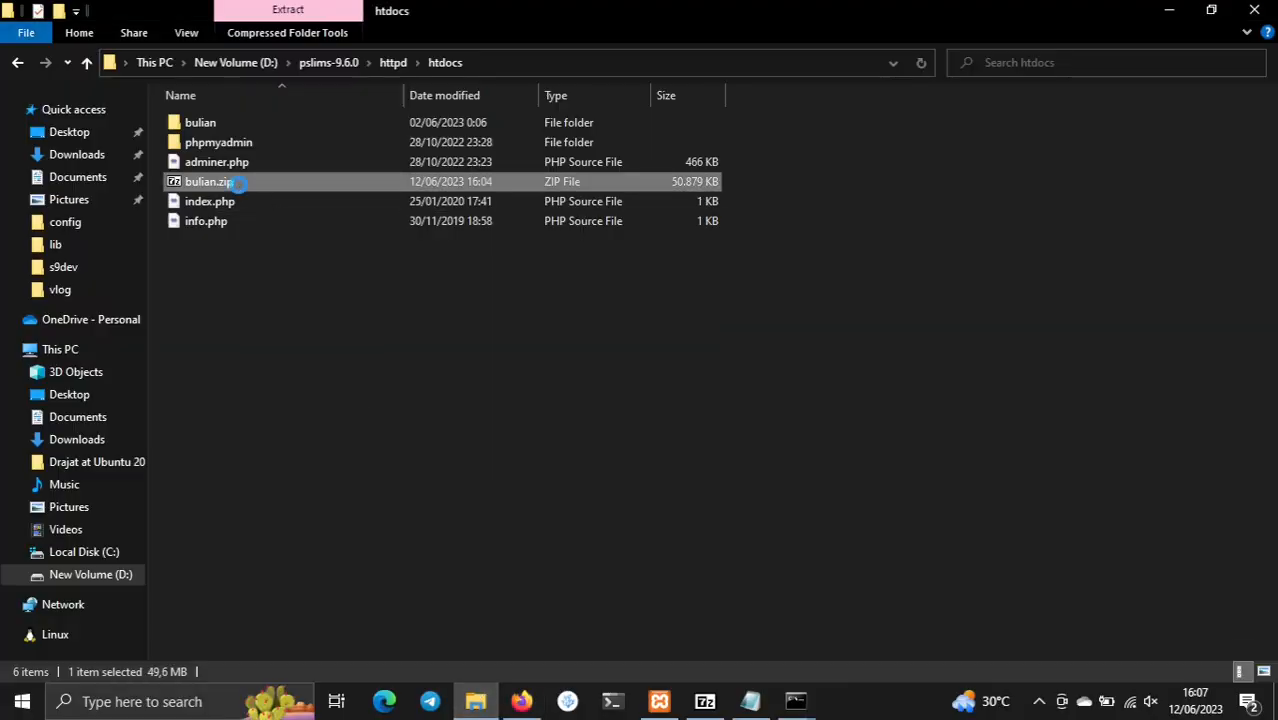
right_click(238, 185)
mouse_move(436, 303)
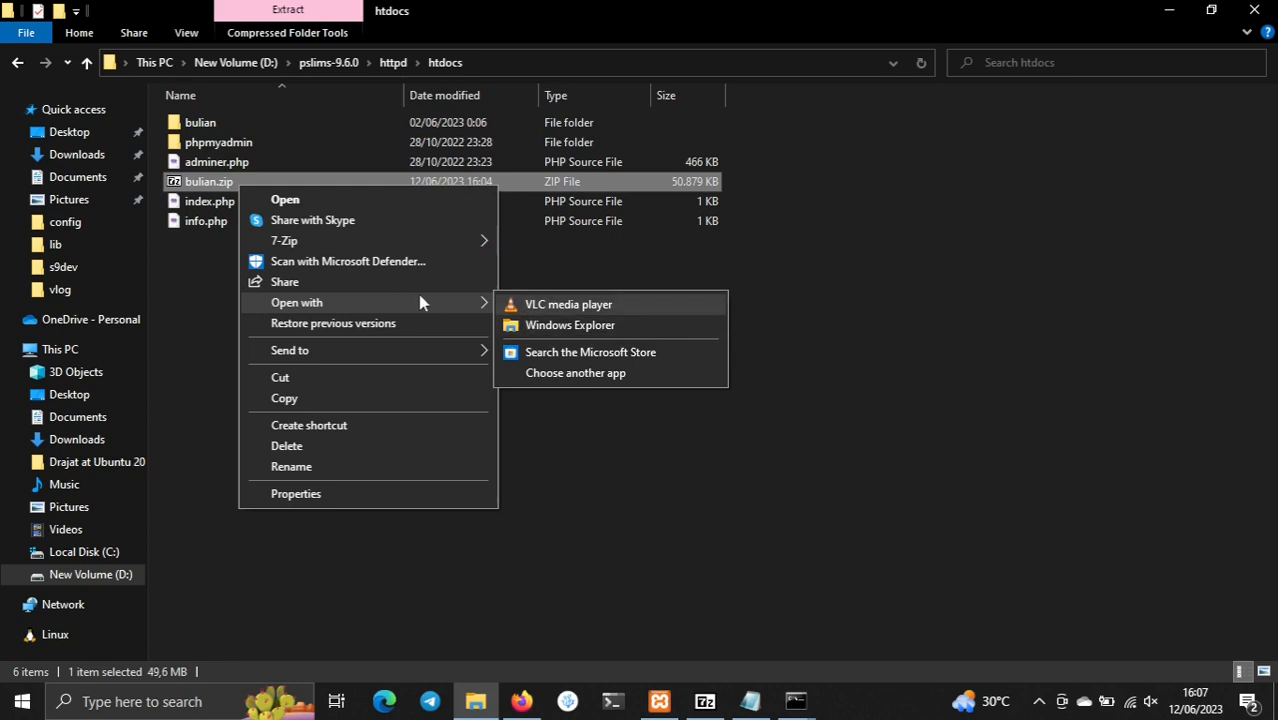
mouse_move(399, 242)
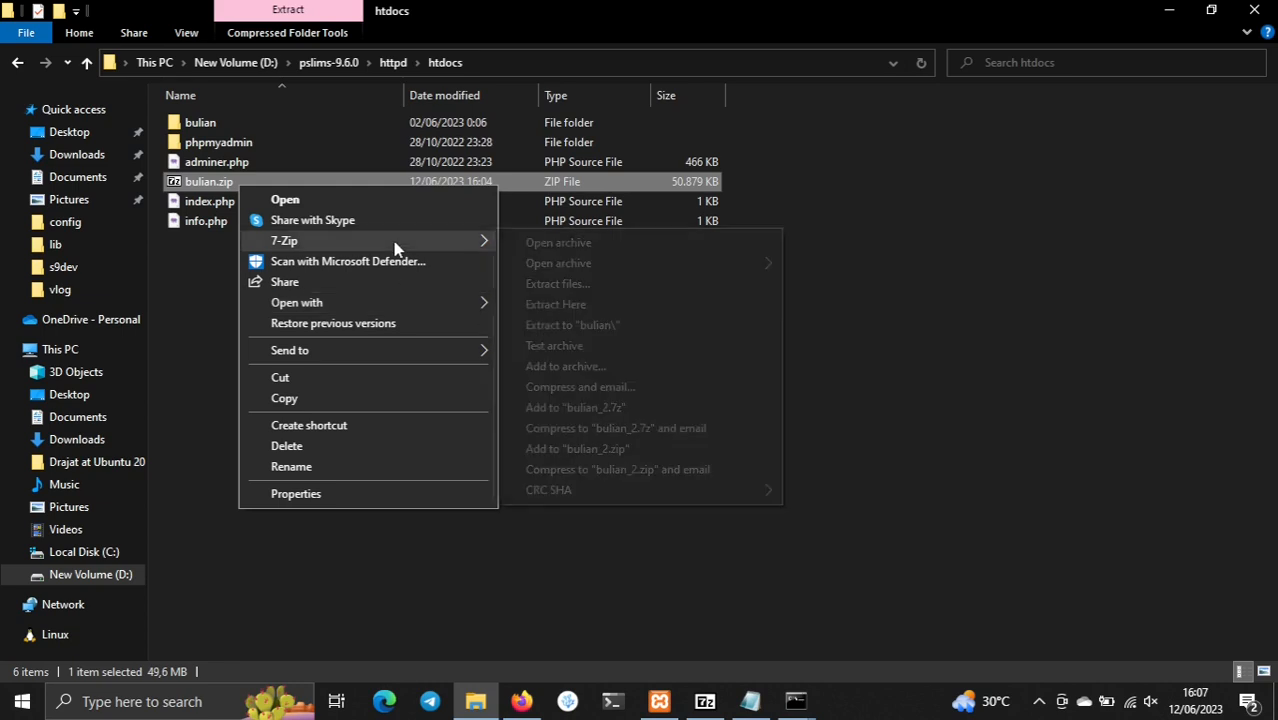
click(522, 243)
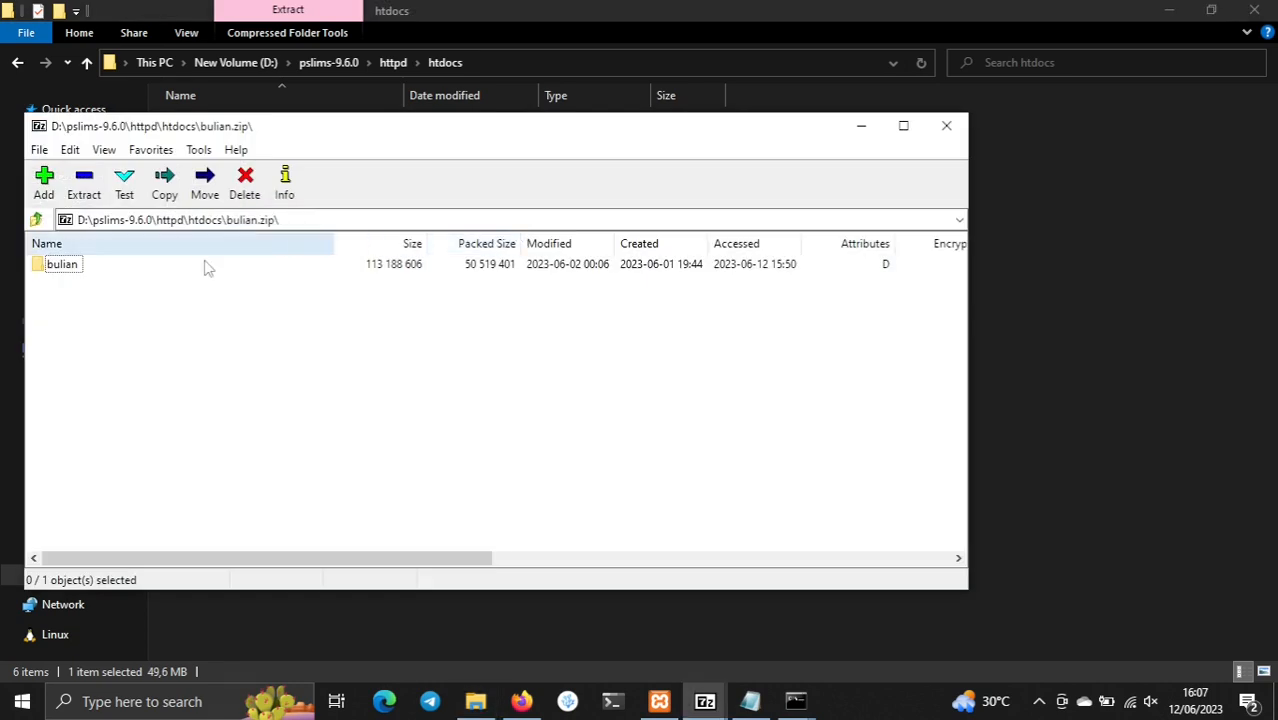
click(946, 126)
click(521, 701)
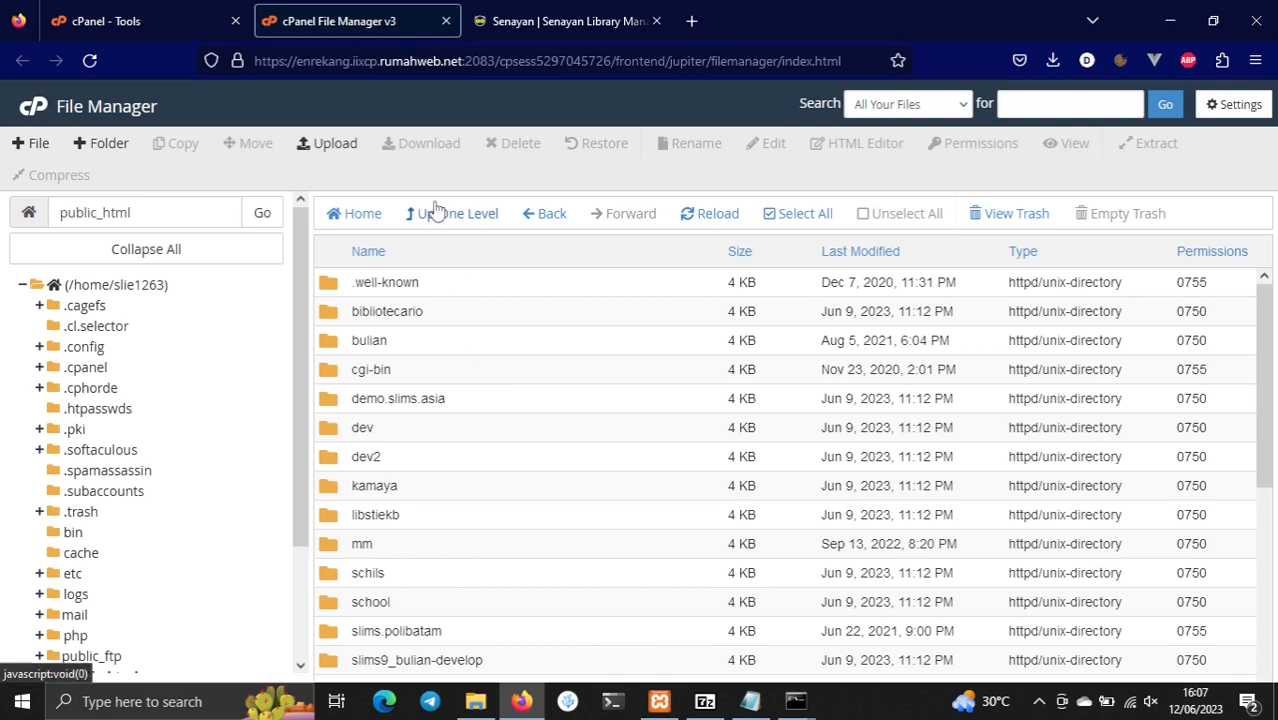
click(319, 145)
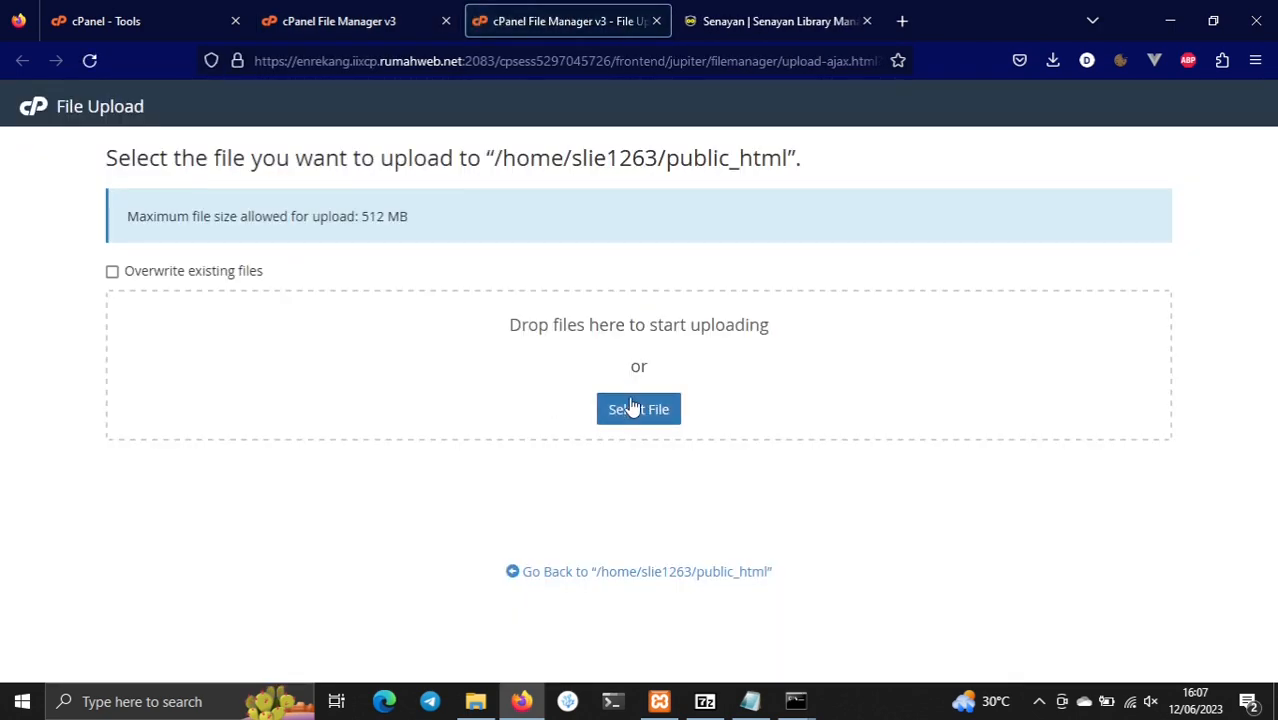
Upload bulian.zip from D:\pslims-9.6.0\httpd\htdocs into public_html, then return to cPanel Tools.
click(632, 410)
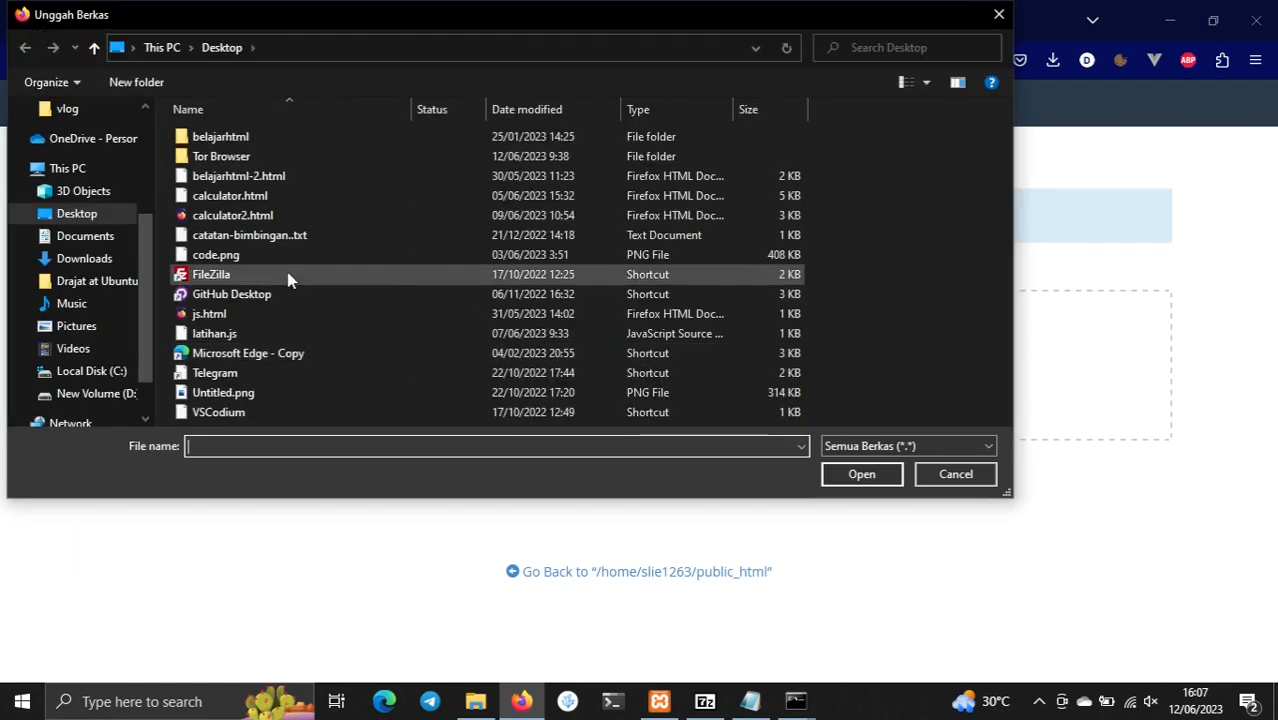
scroll(128, 334, down, 1)
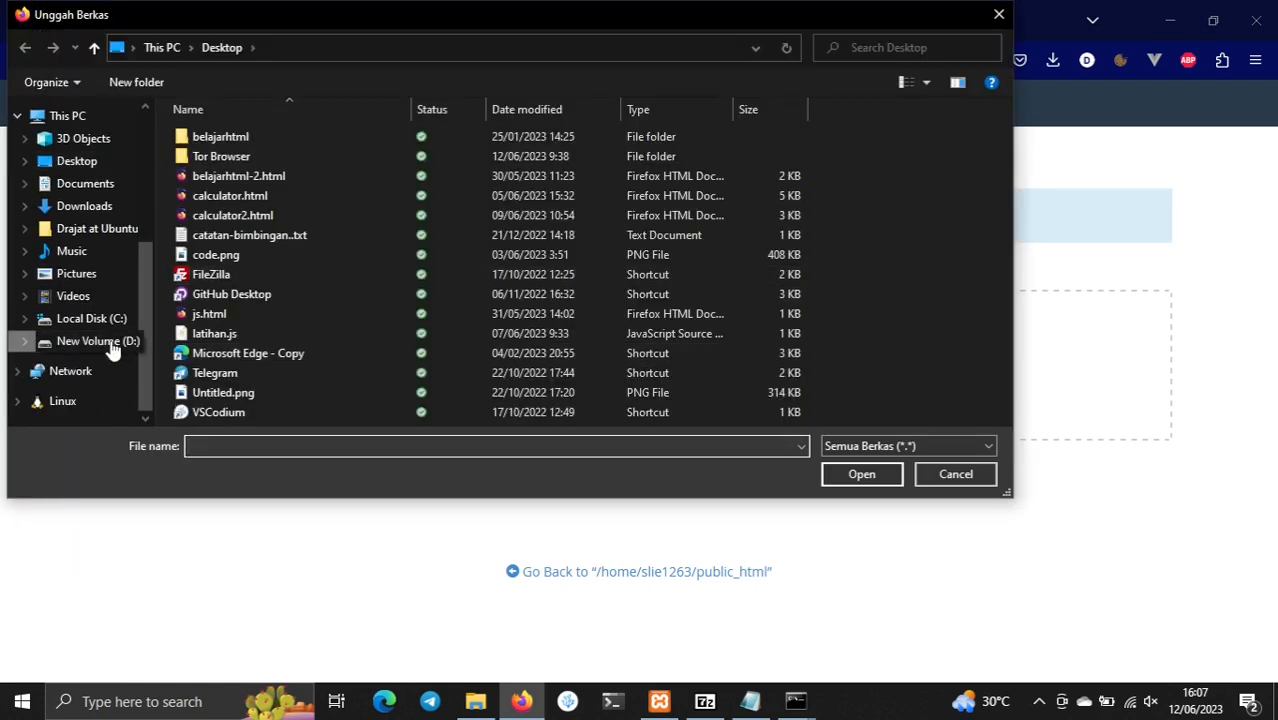
click(115, 342)
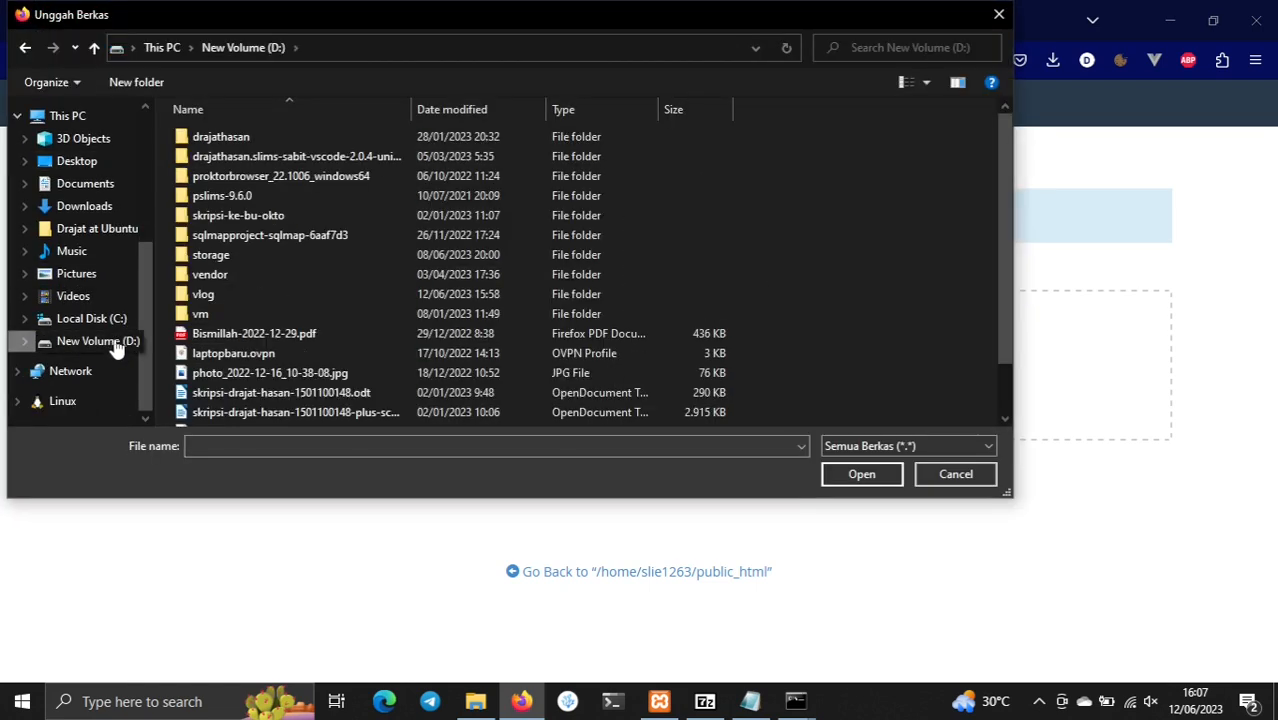
double_click(249, 197)
double_click(235, 145)
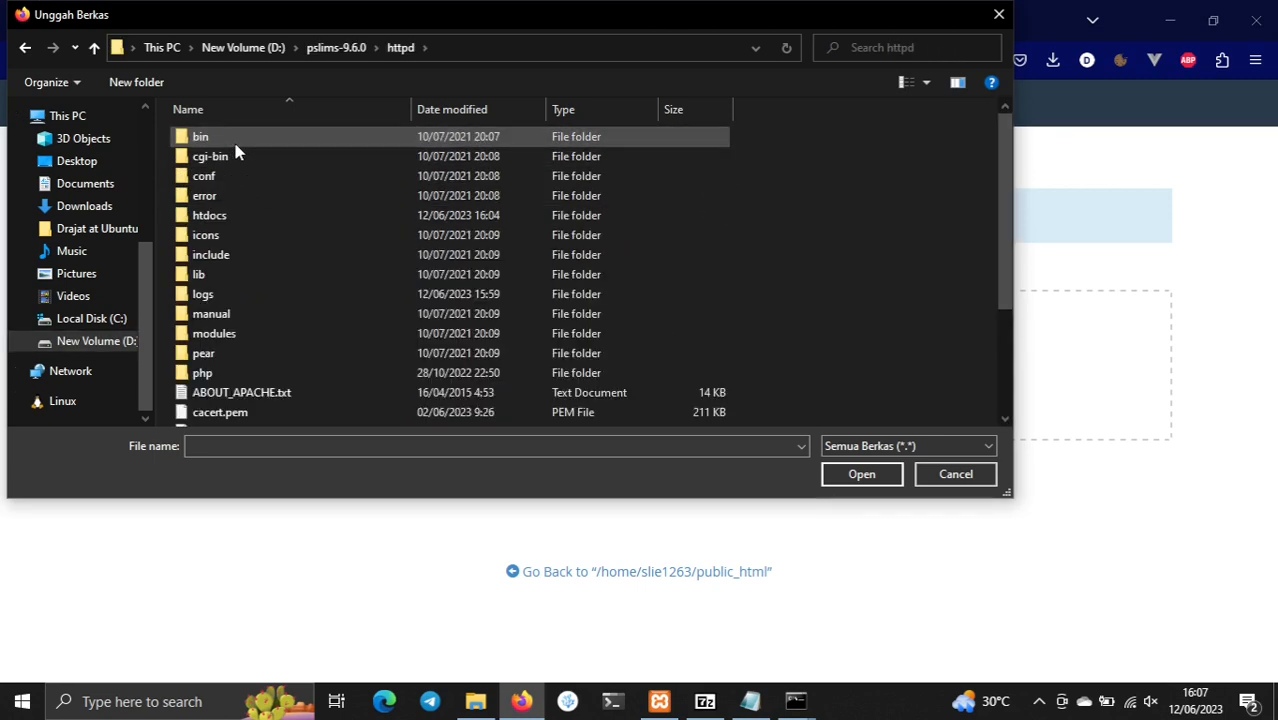
double_click(230, 215)
click(238, 203)
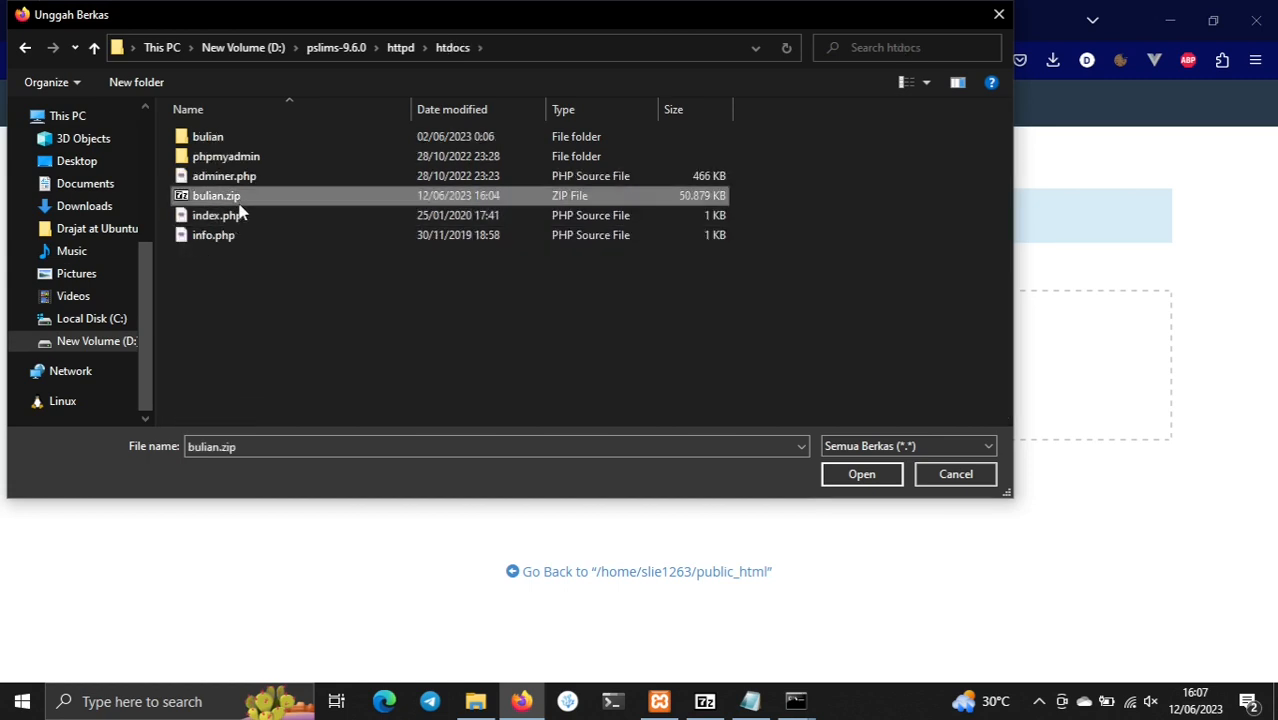
double_click(238, 204)
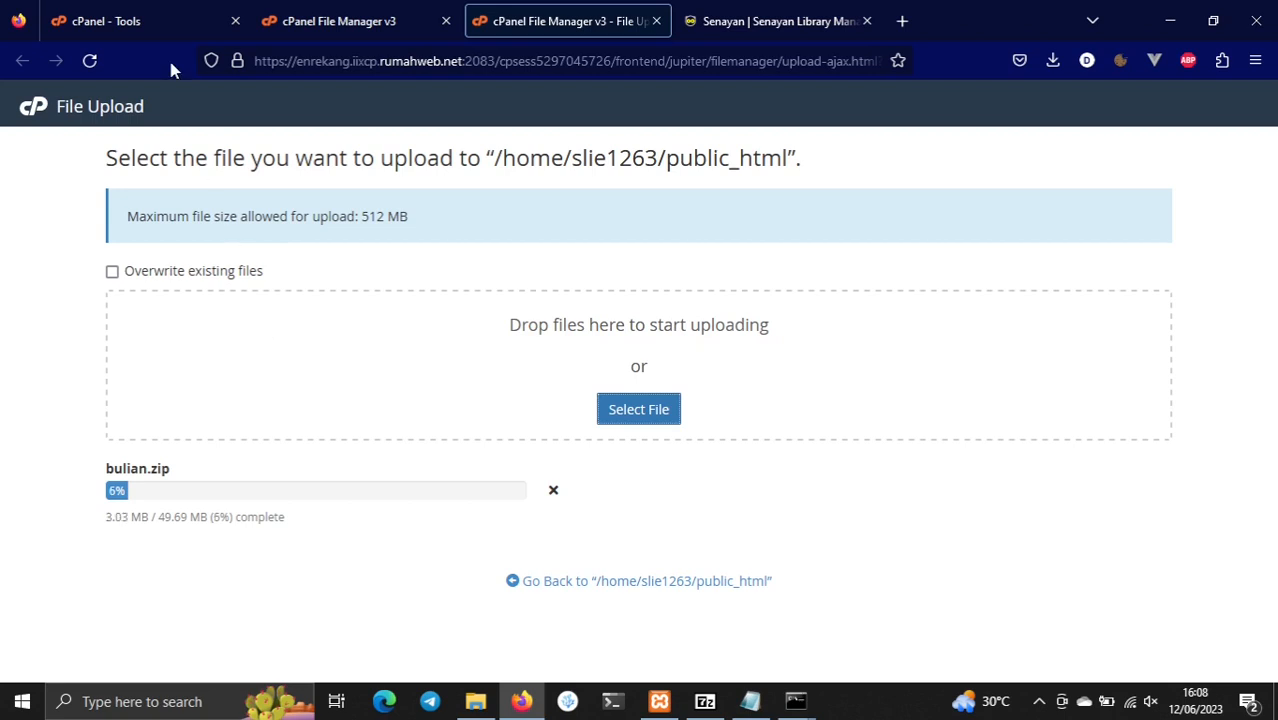
click(141, 24)
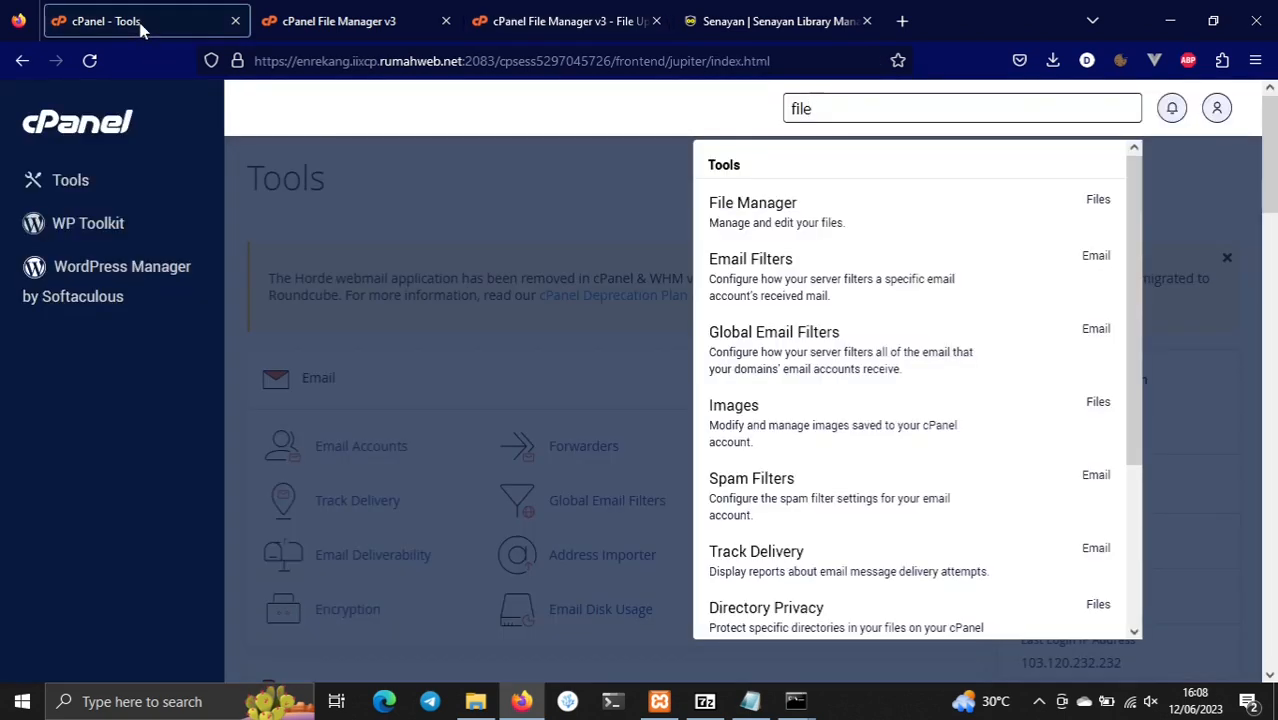
Search cPanel tools for 'mysql' and open the MySQL Database Wizard.
click(179, 132)
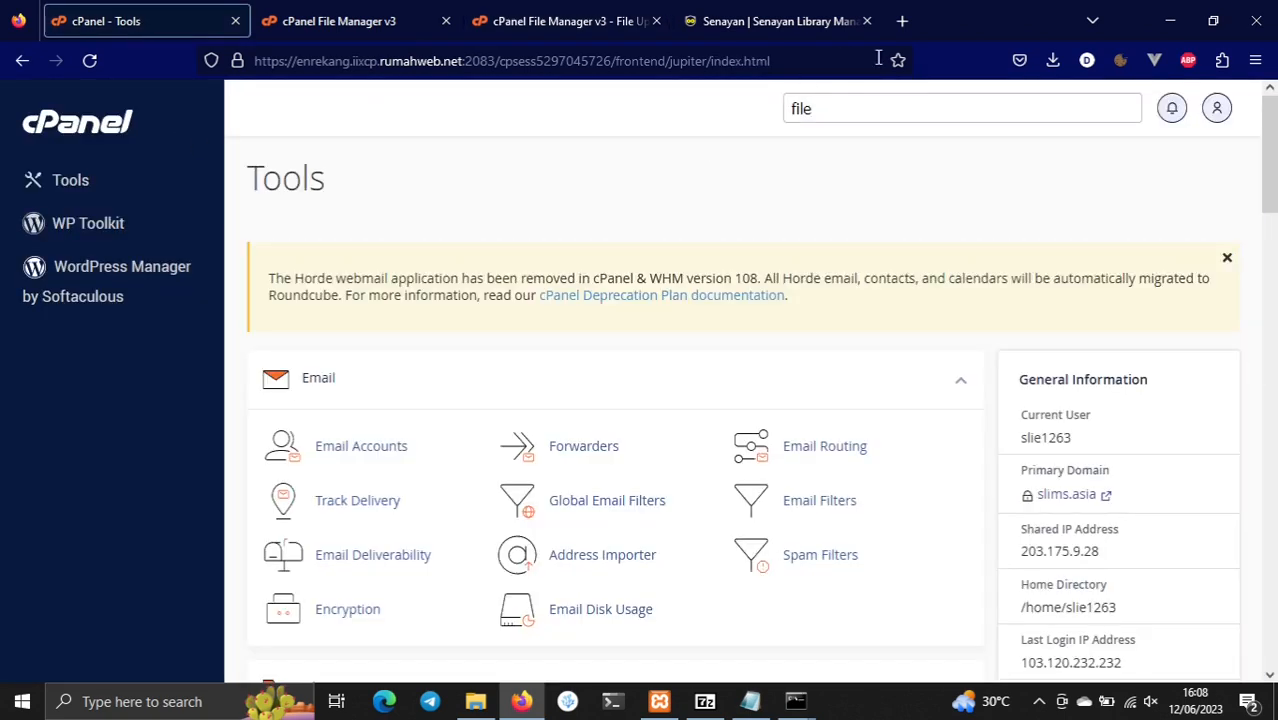
click(871, 101)
key(BackSpace)
key(BackSpace)
key(BackSpace)
key(BackSpace)
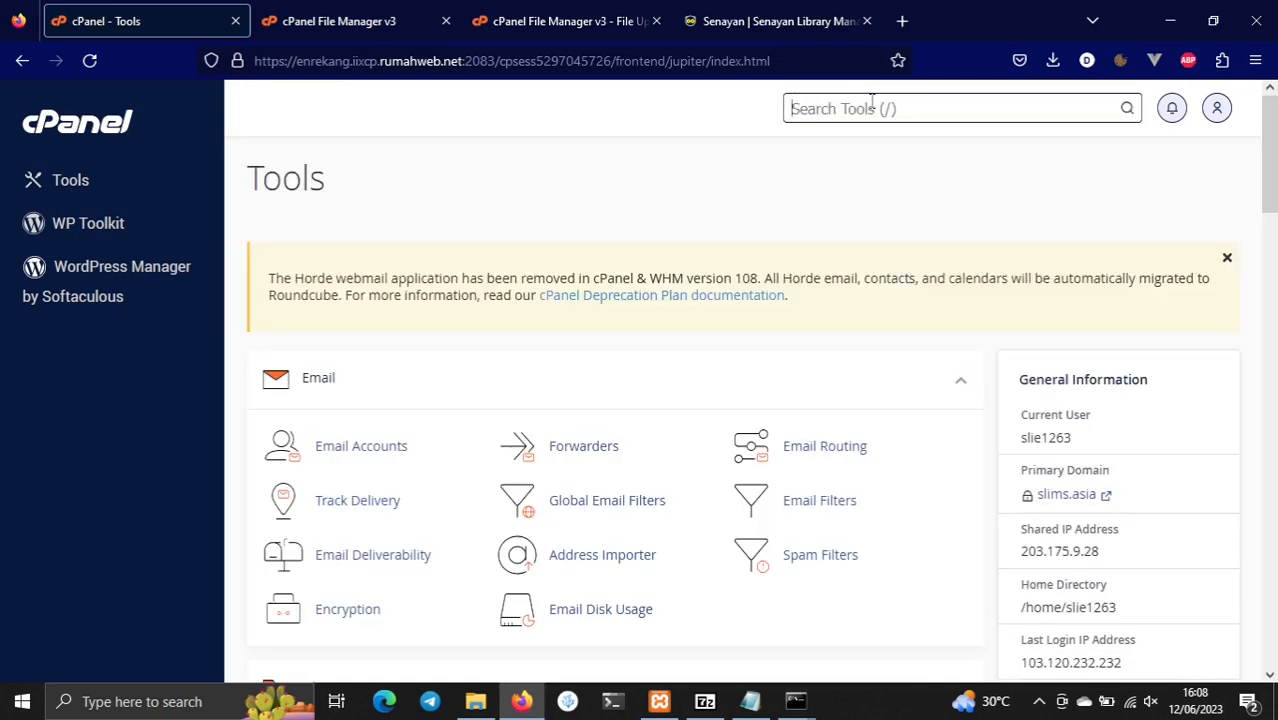
text(mysql)
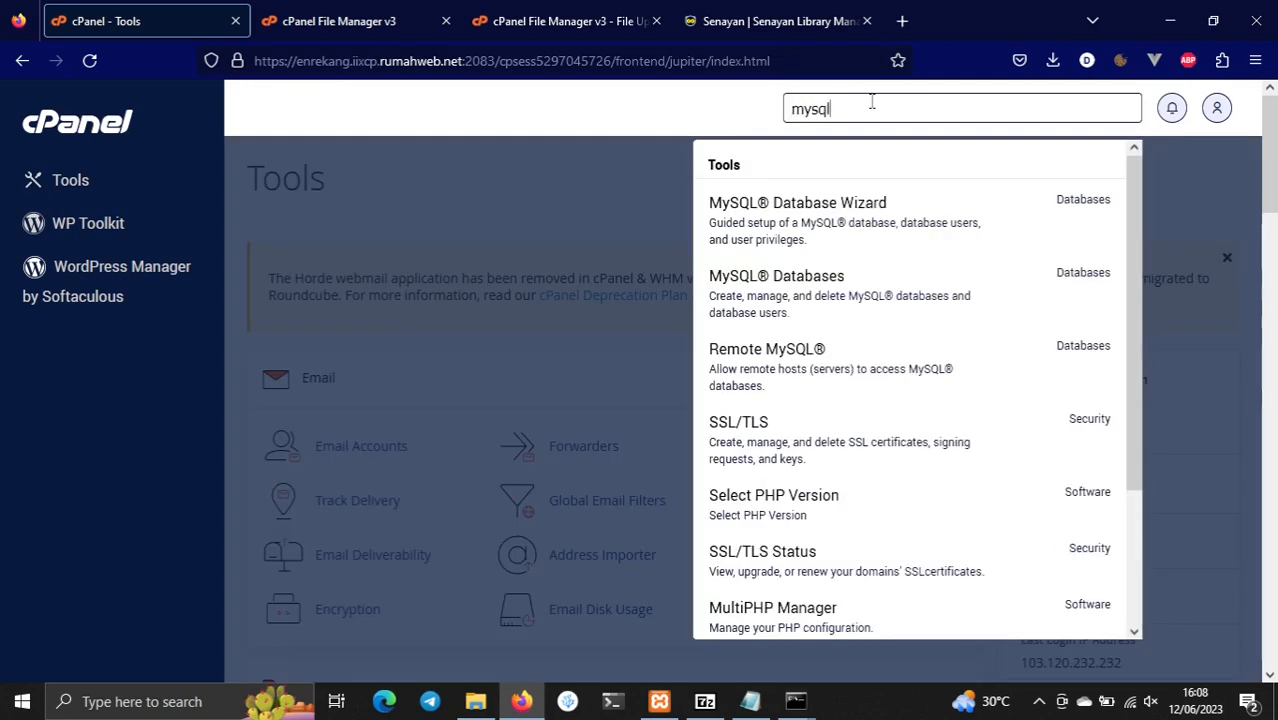
click(830, 212)
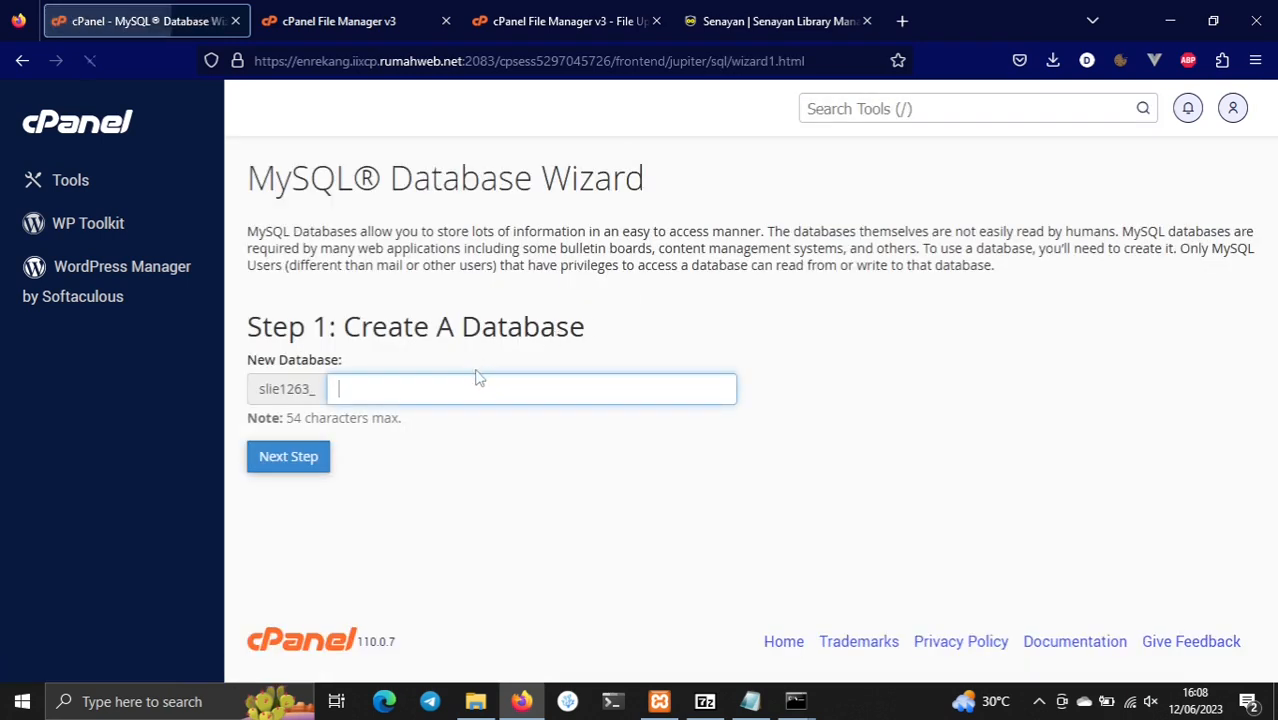
Name the new database pslims, creating slie1263_pslims, and proceed to Step 2.
click(469, 382)
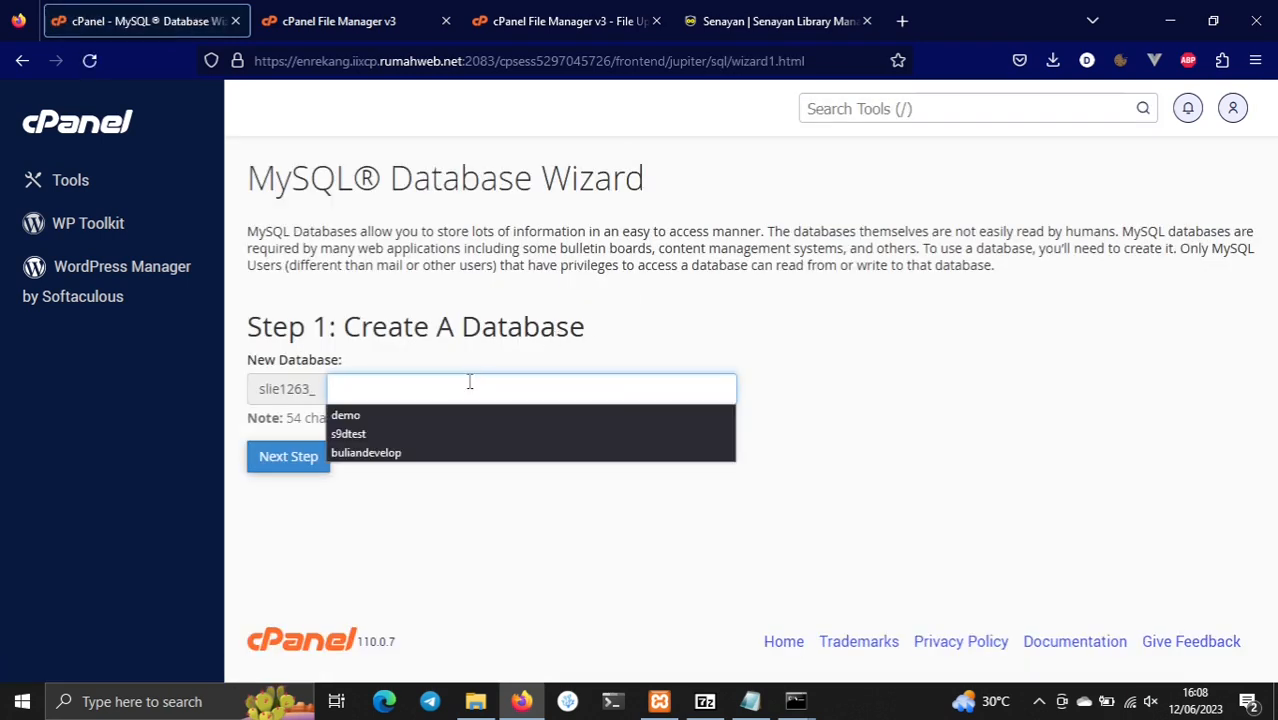
click(469, 384)
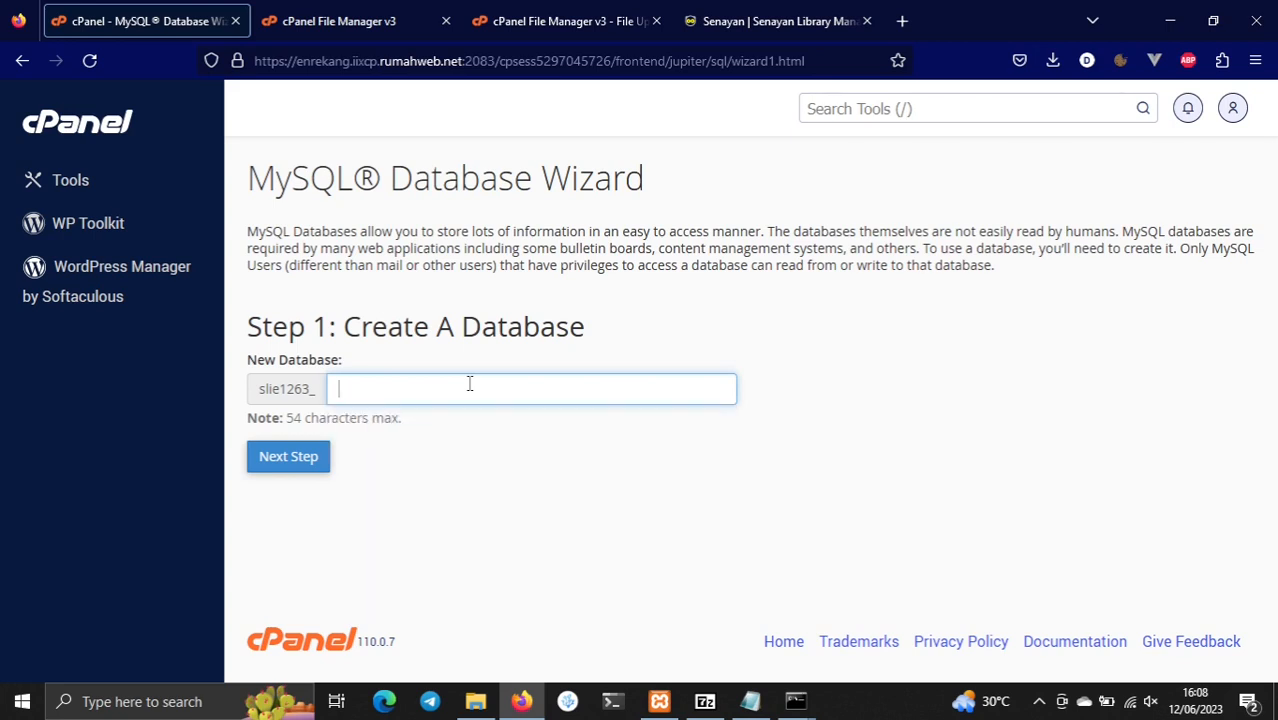
text(pslims)
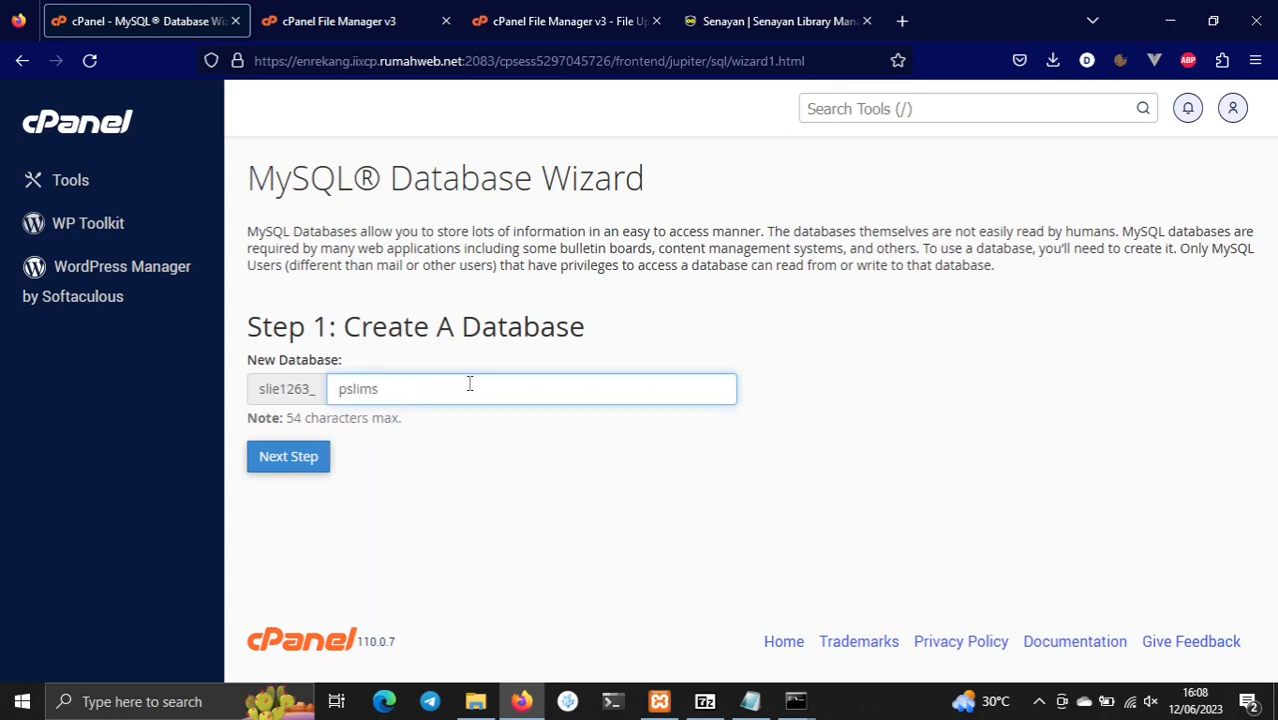
click(309, 461)
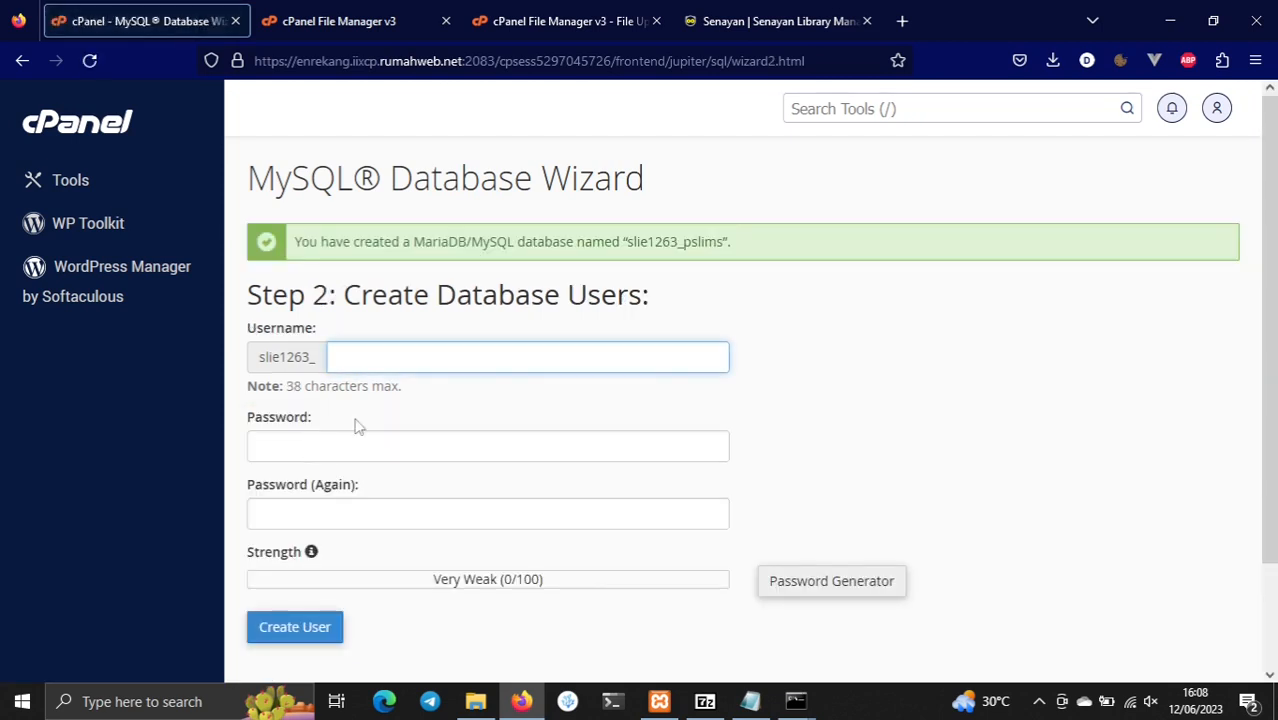
Create database user slie1263_pslims with the password entered twice, declining the browser's save-login offer.
scroll(360, 408, down, 1)
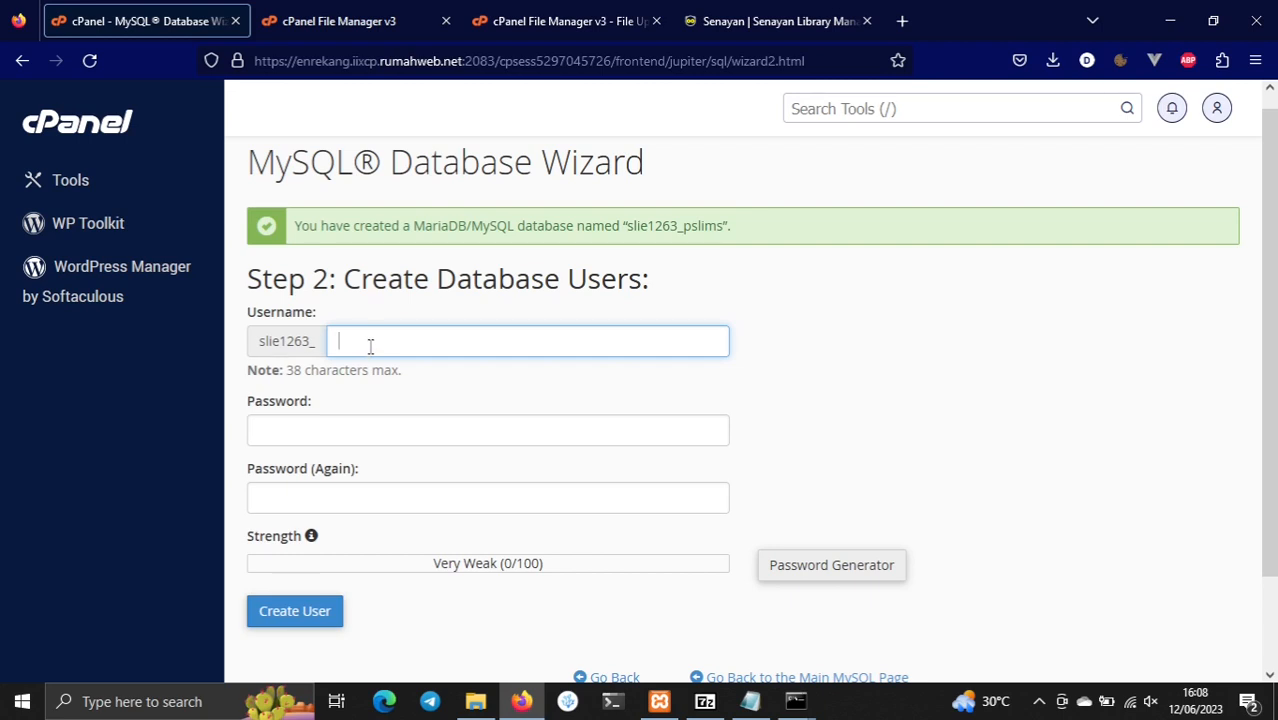
text(pslims)
key(Tab)
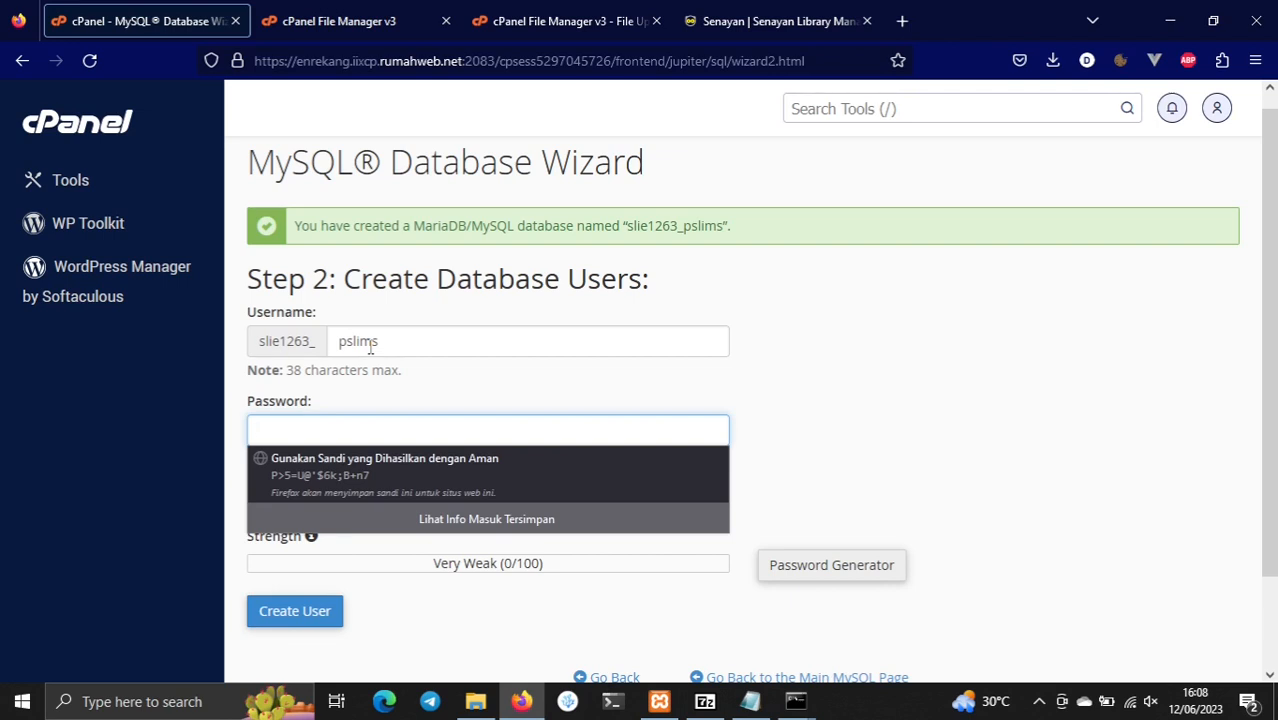
text(••••••)
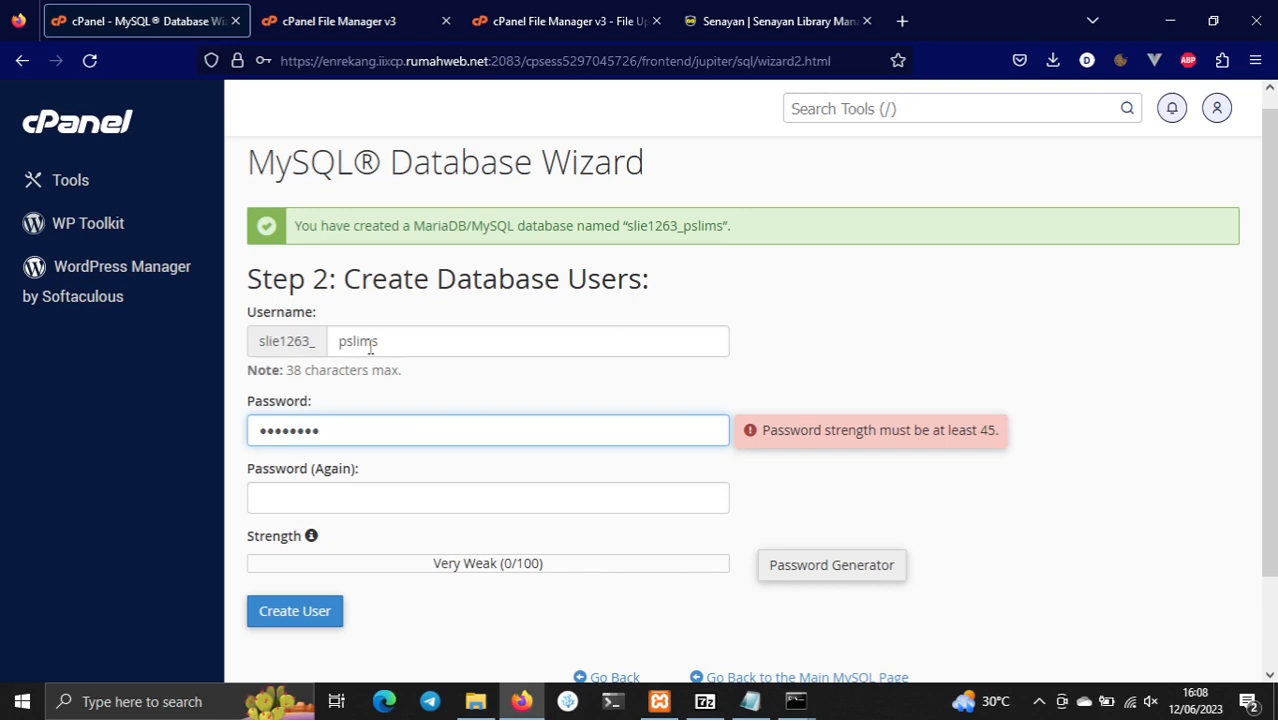
text(••••••)
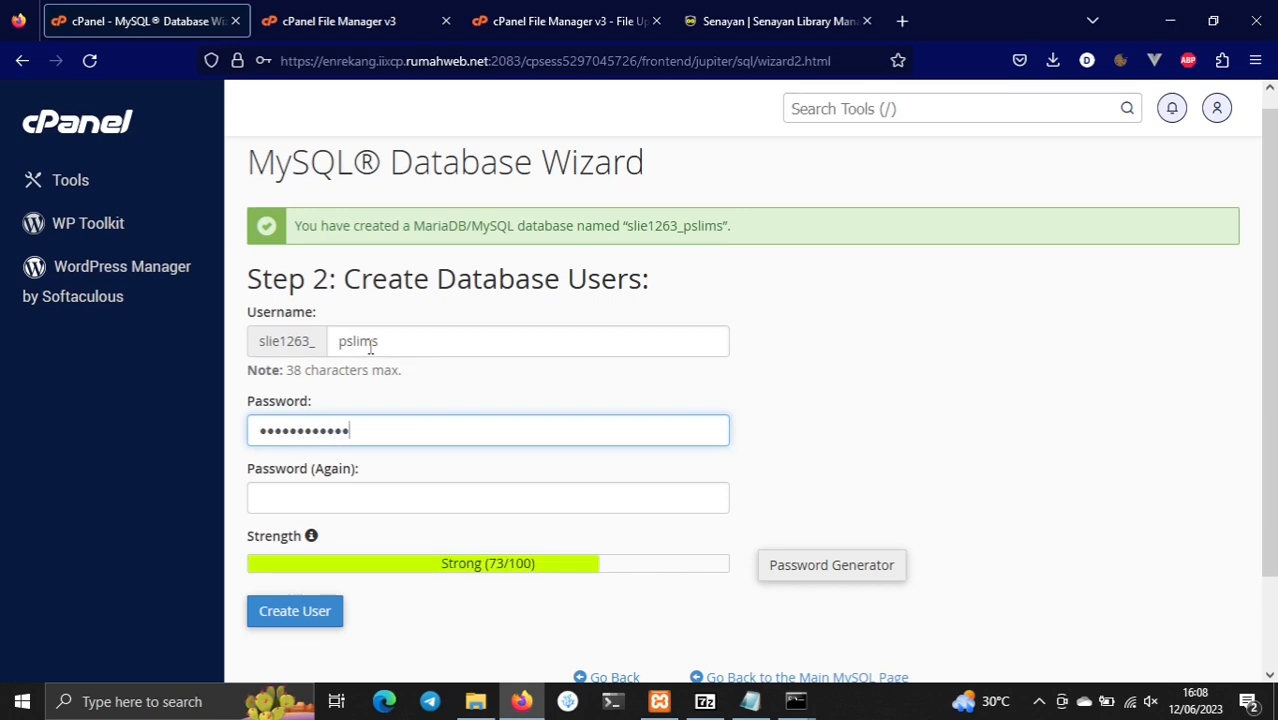
key(Tab)
text(•••••)
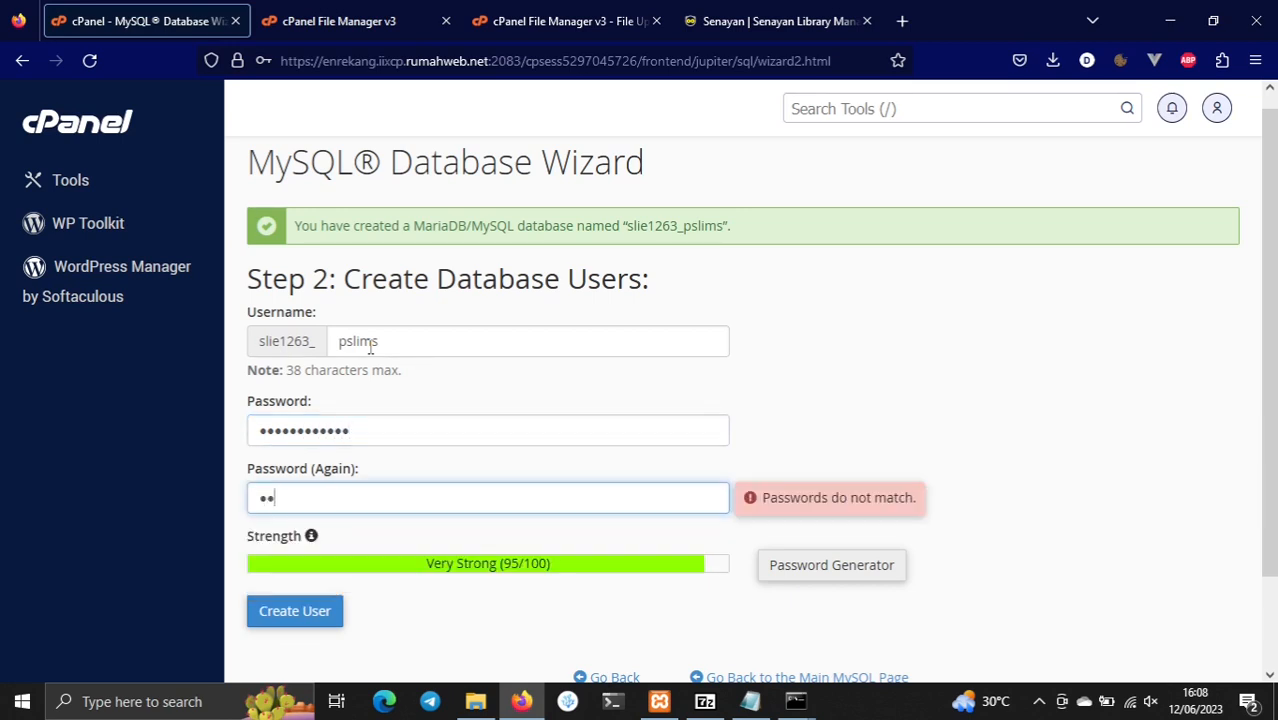
text(••••••)
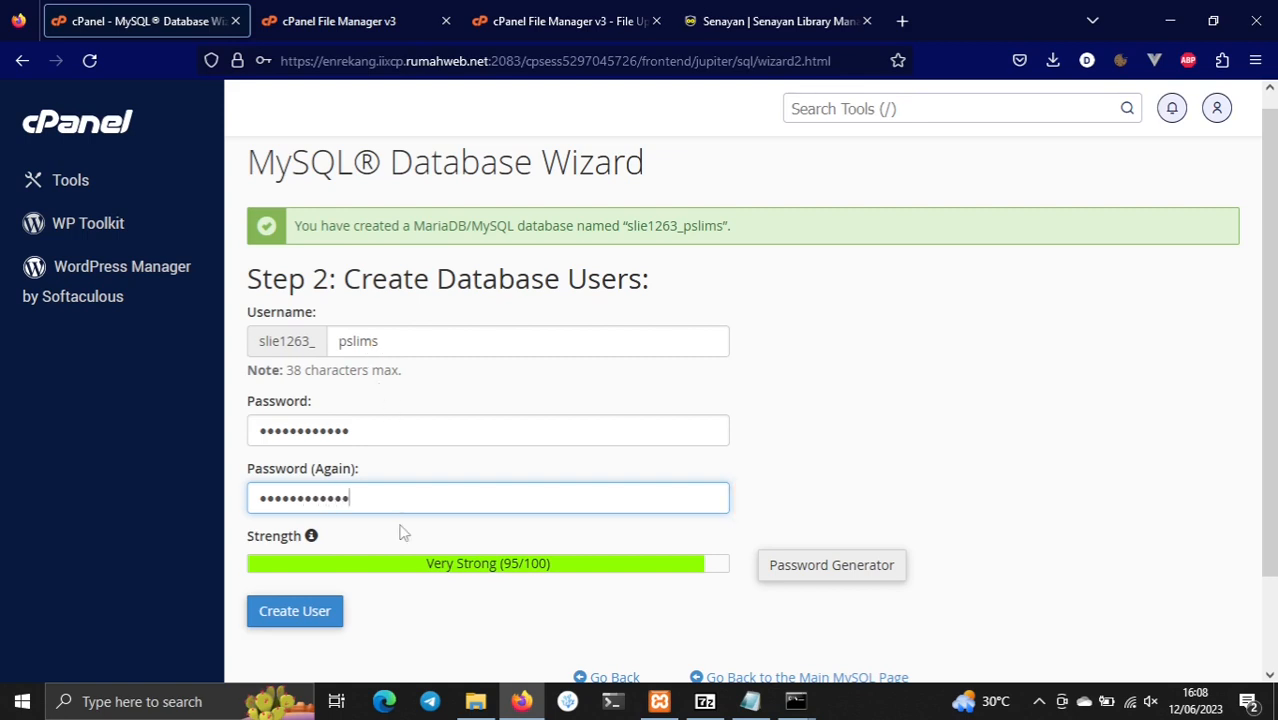
scroll(399, 531, down, 2)
click(312, 511)
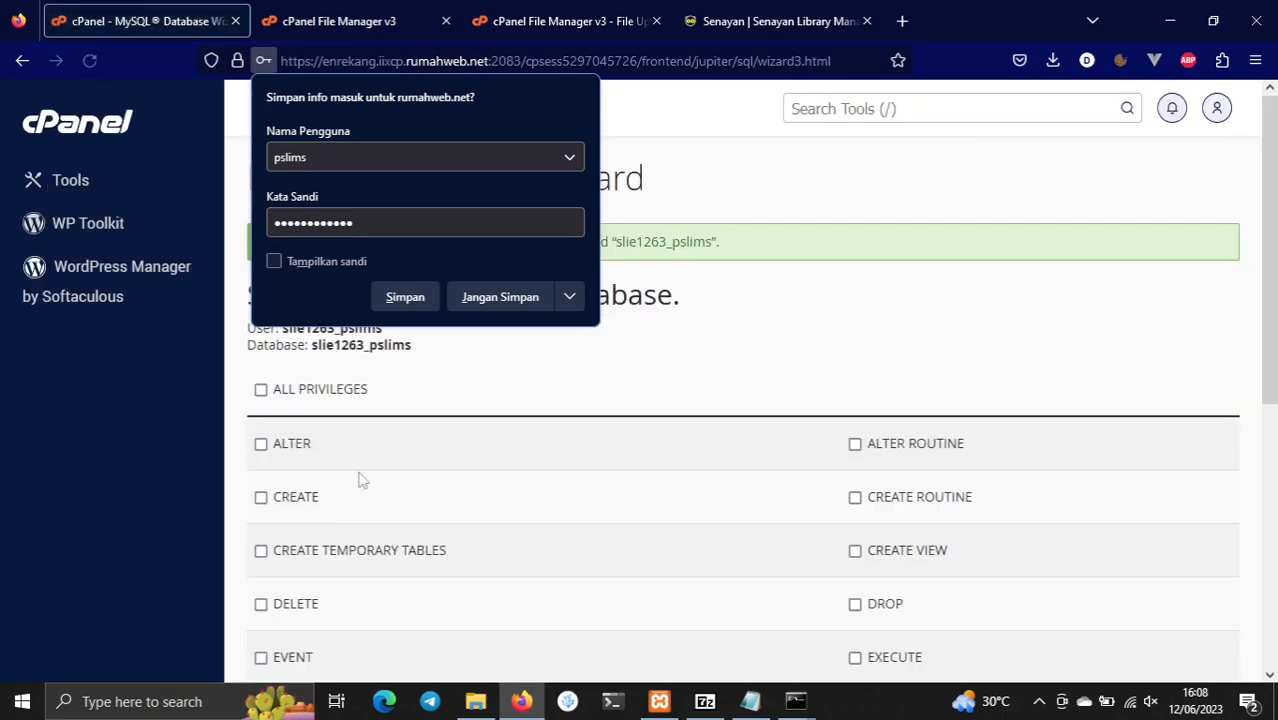
click(440, 401)
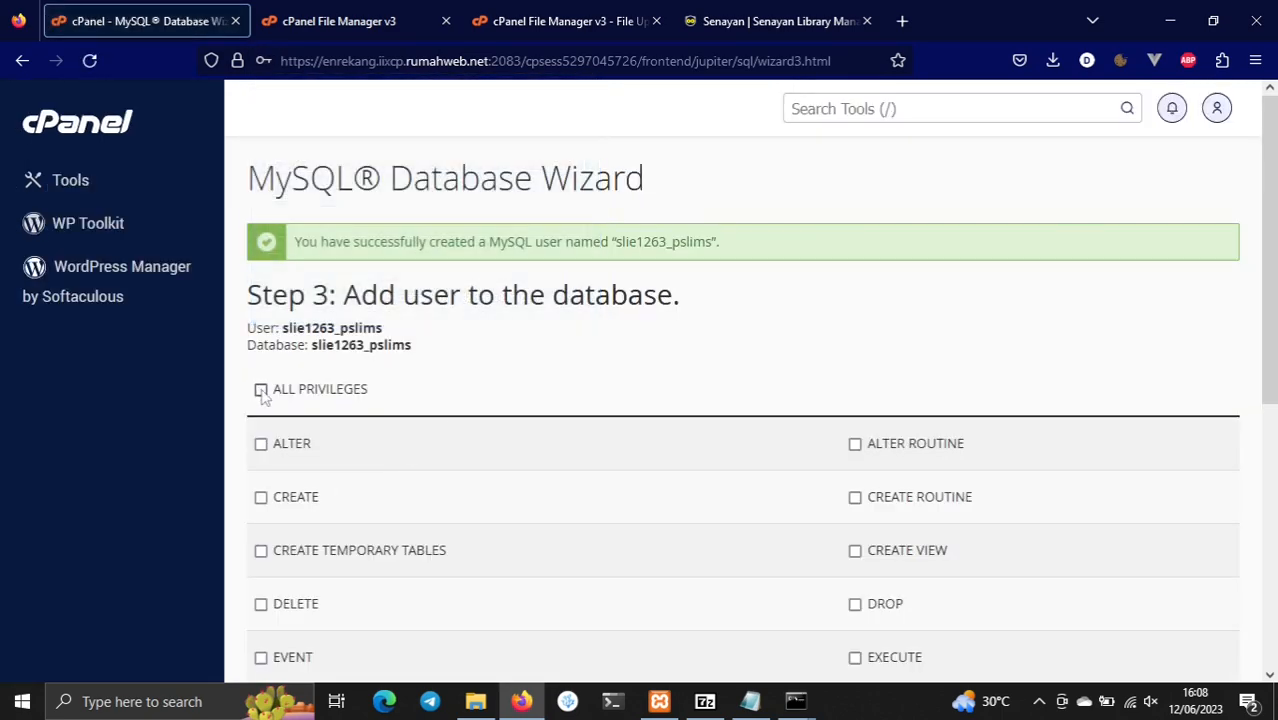
Grant slie1263_pslims ALL PRIVILEGES on its database, then confirm bulian.zip uploaded 100%.
click(261, 390)
scroll(607, 350, down, 5)
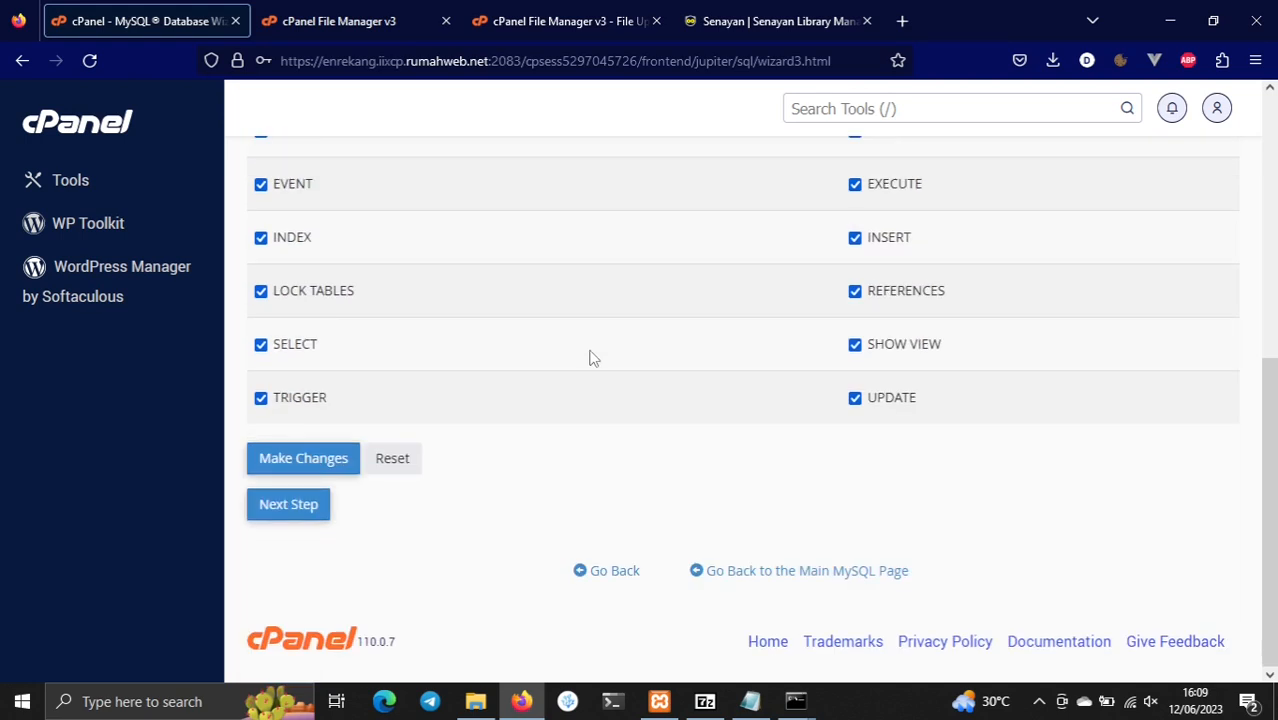
click(322, 466)
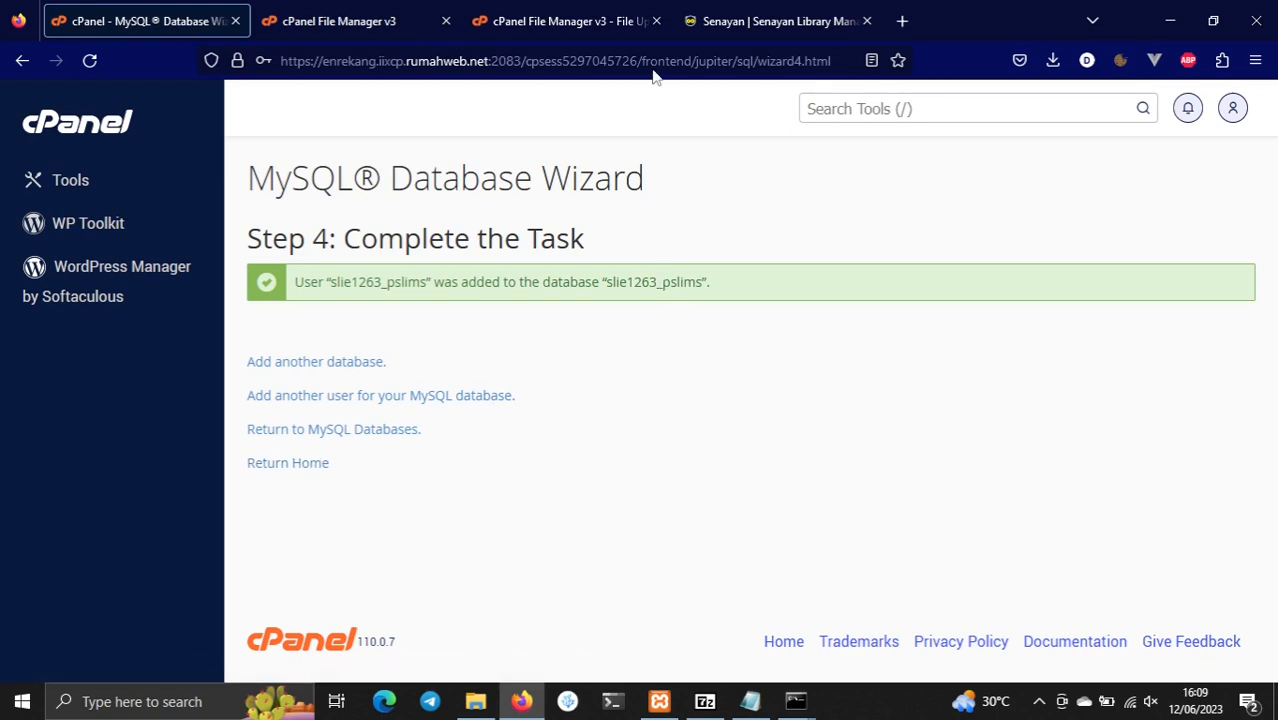
click(566, 8)
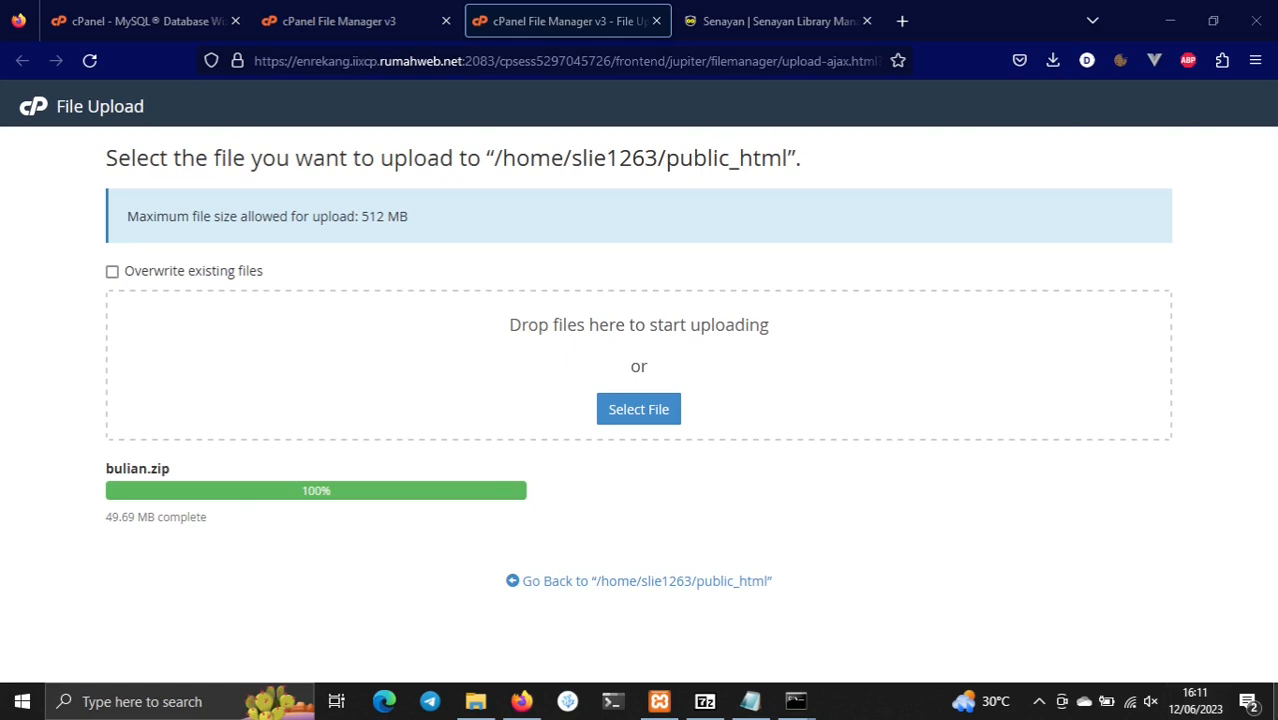
Merge File Manager into the main Firefox window and reload public_html to show bulian.zip (49.69 MB).
click(669, 585)
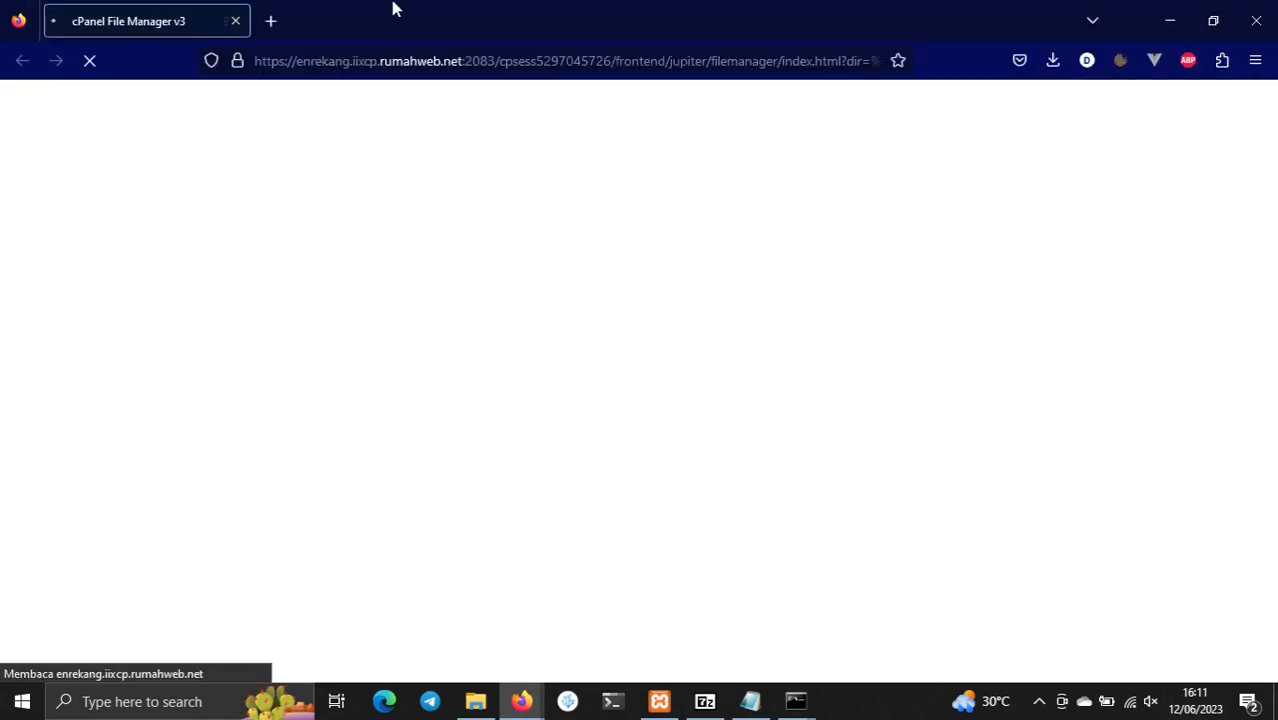
drag(380, 13, 431, 156)
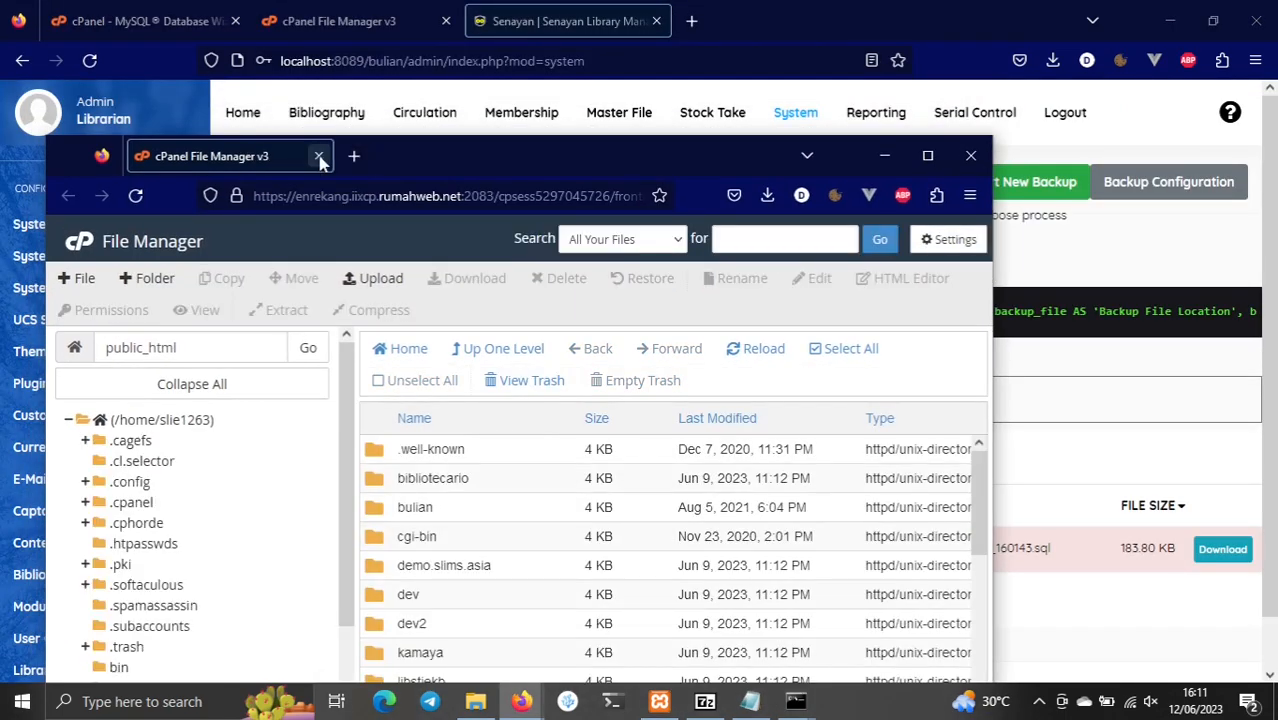
drag(320, 157, 343, 24)
click(340, 23)
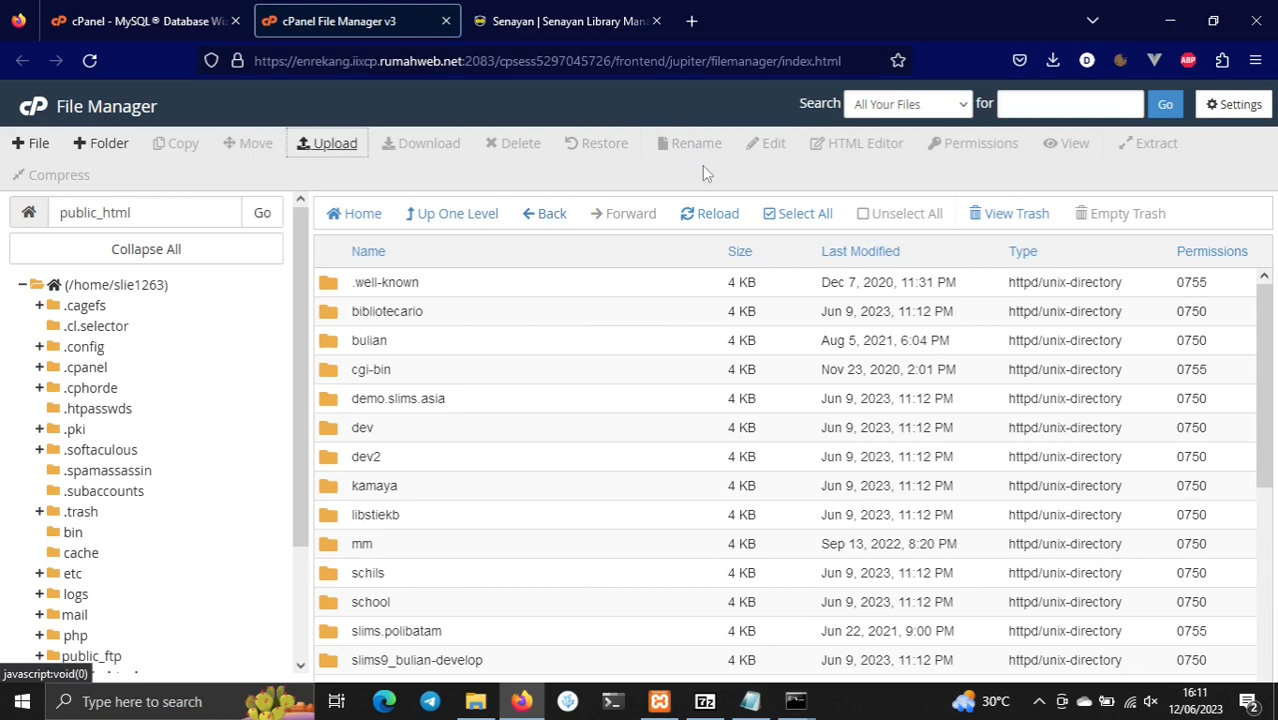
click(709, 222)
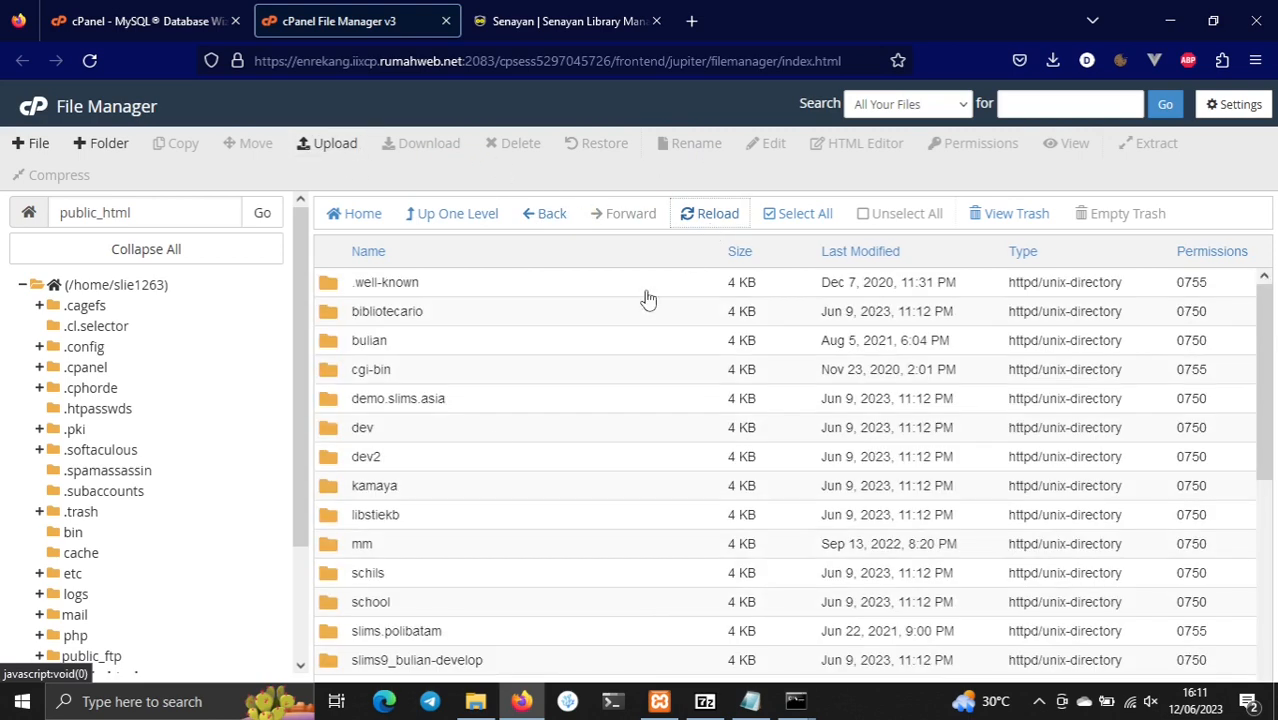
scroll(494, 434, down, 3)
scroll(494, 443, down, 3)
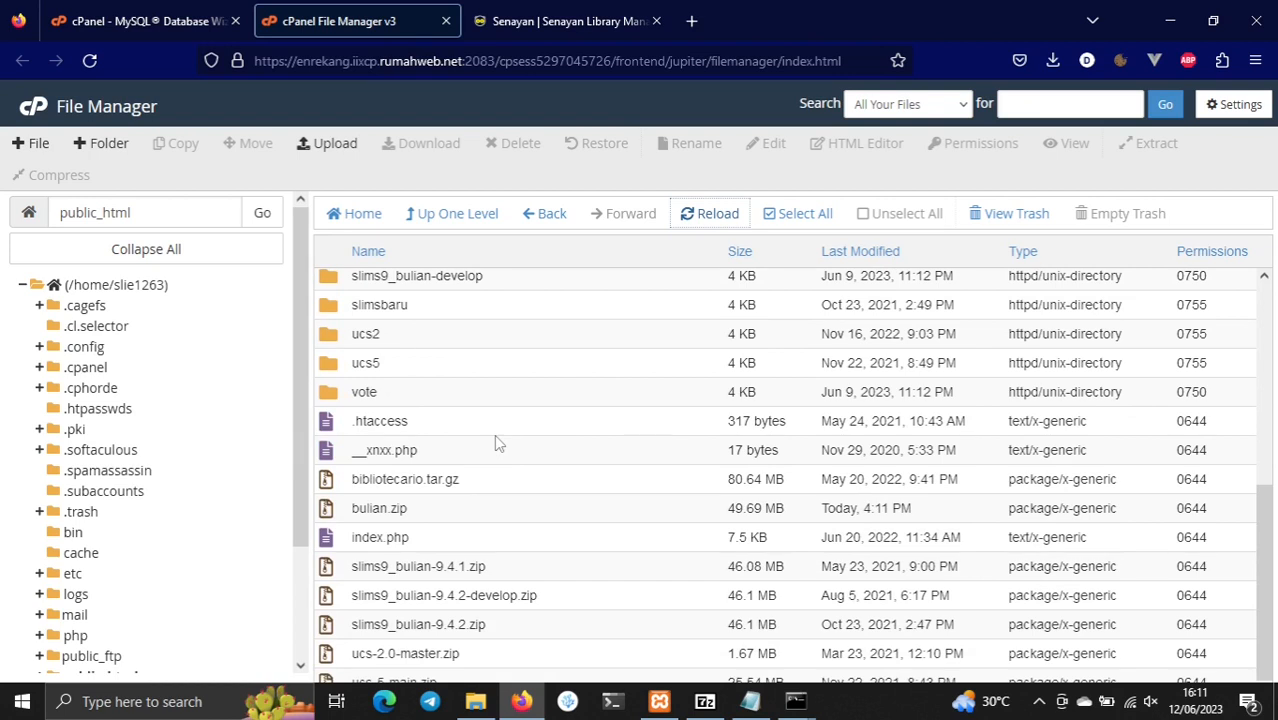
click(397, 507)
scroll(478, 400, up, 8)
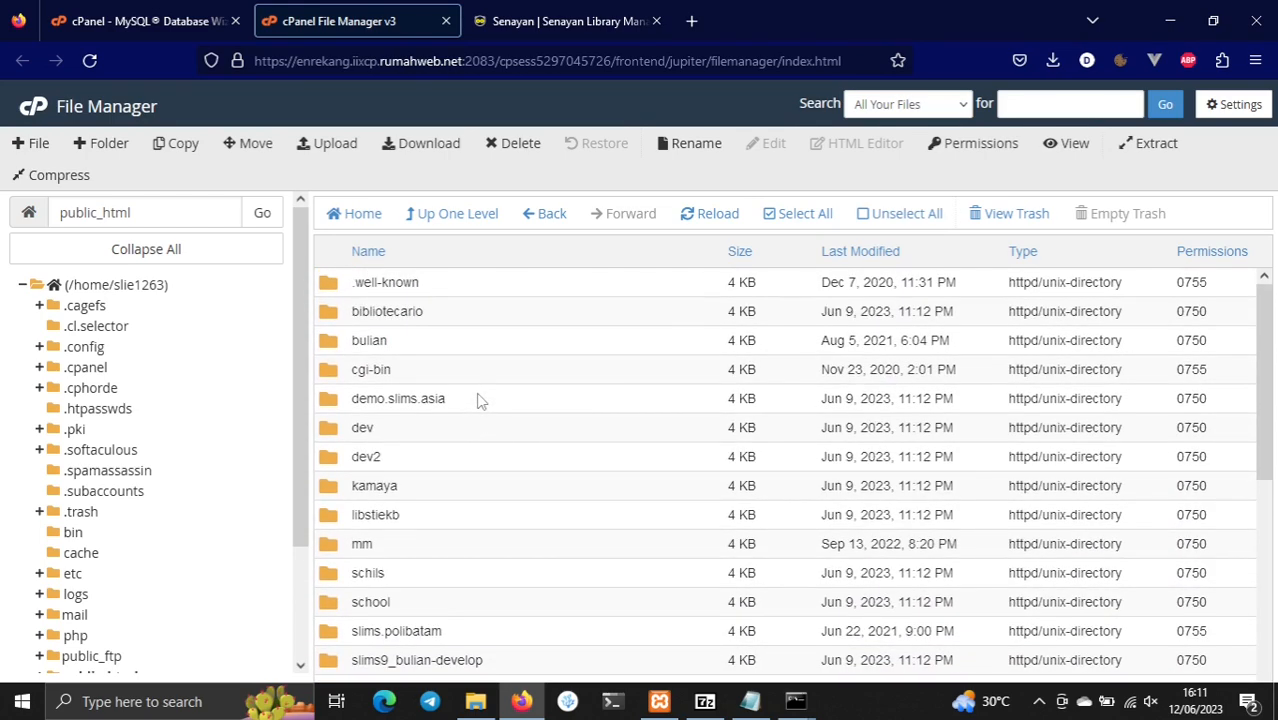
Rename the existing bulian folder with a suffix to move it out of the way.
click(418, 349)
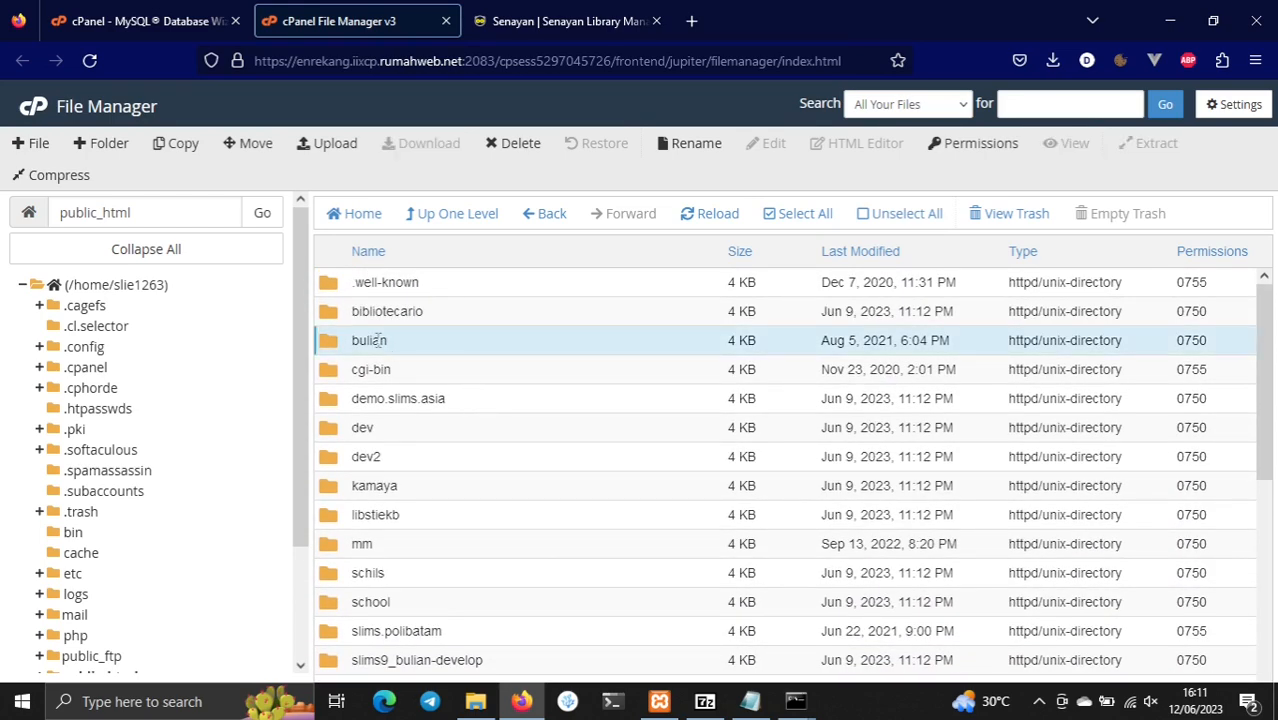
click(690, 148)
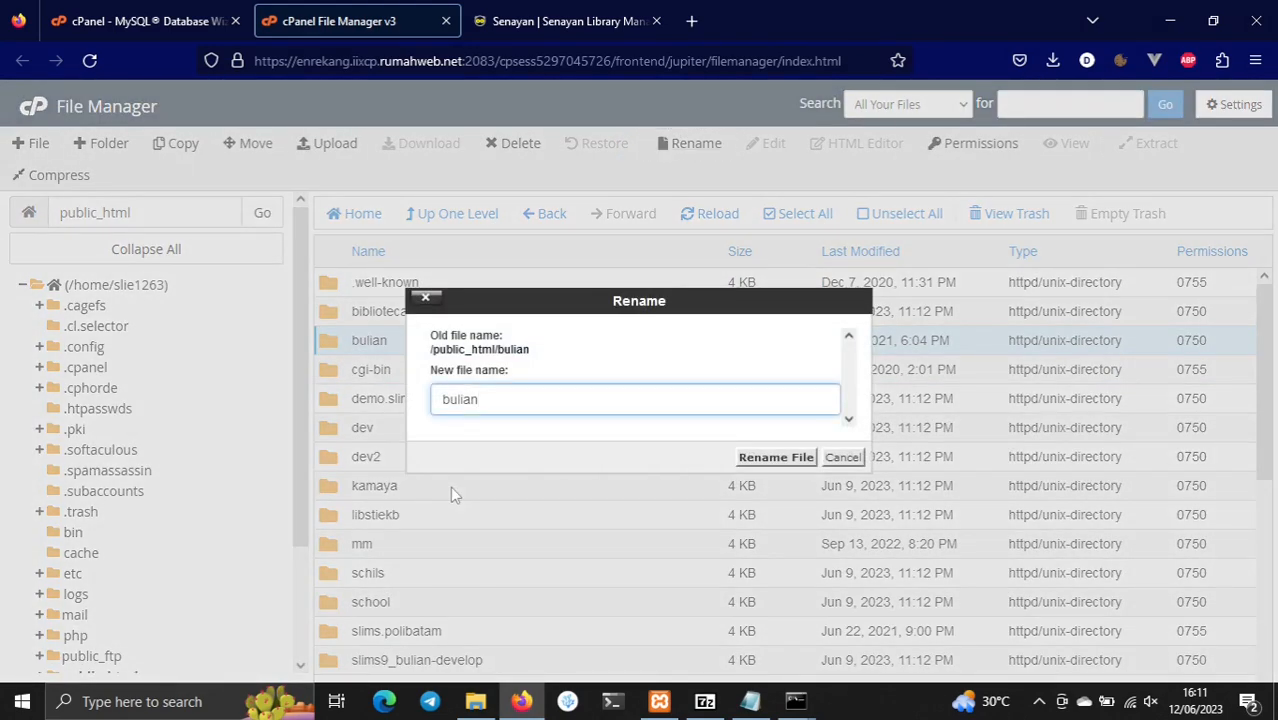
text(_temp)
key(Return)
Select bulian.zip in public_html and bring up its context menu of actions.
scroll(432, 488, down, 4)
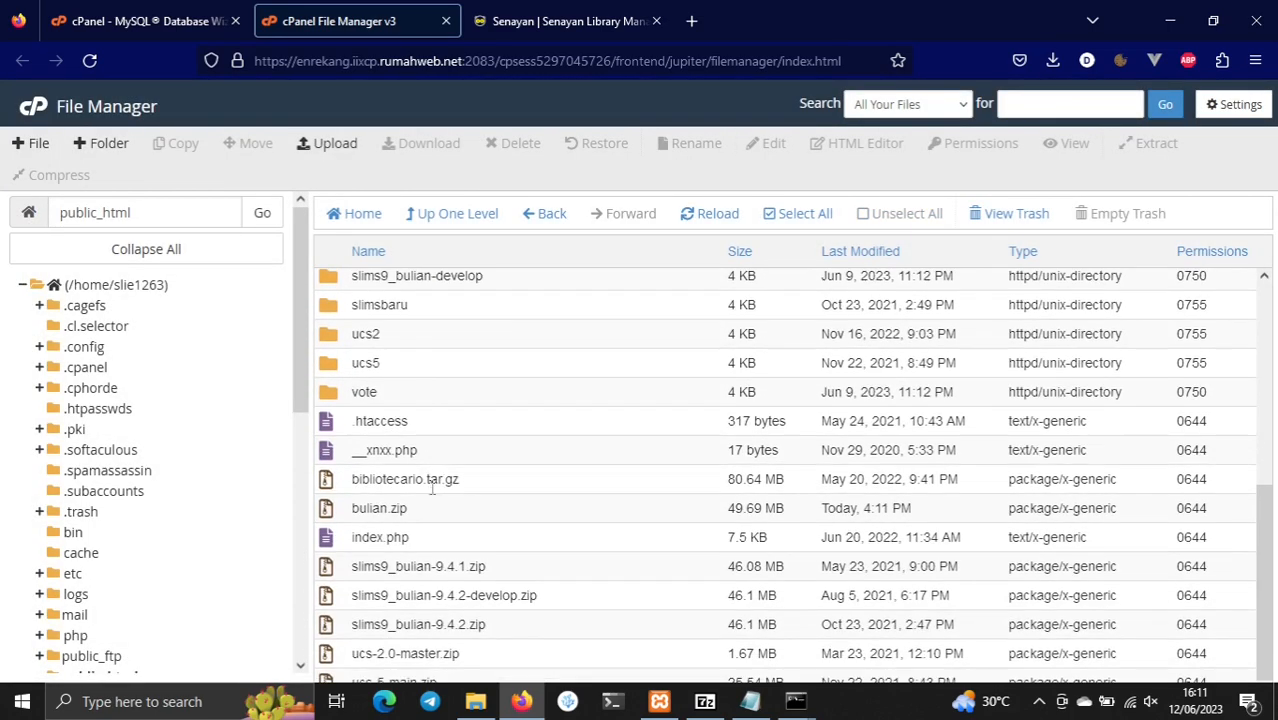
click(441, 514)
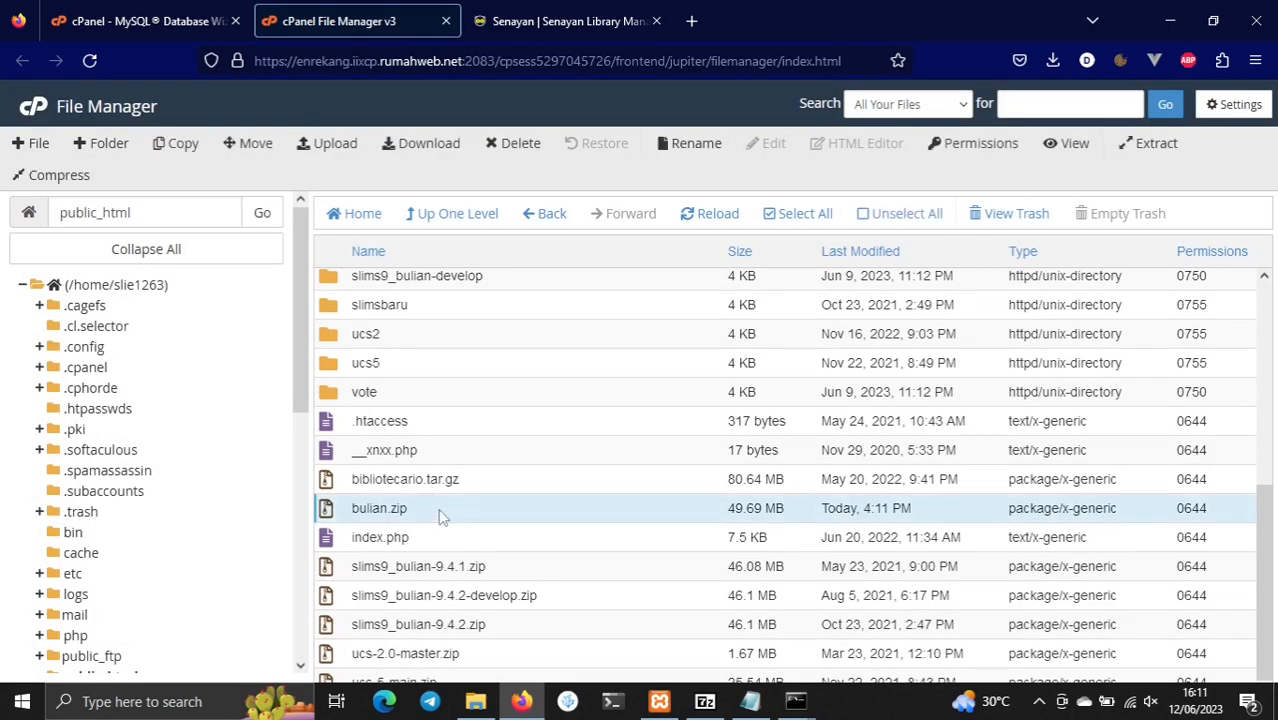
right_click(440, 514)
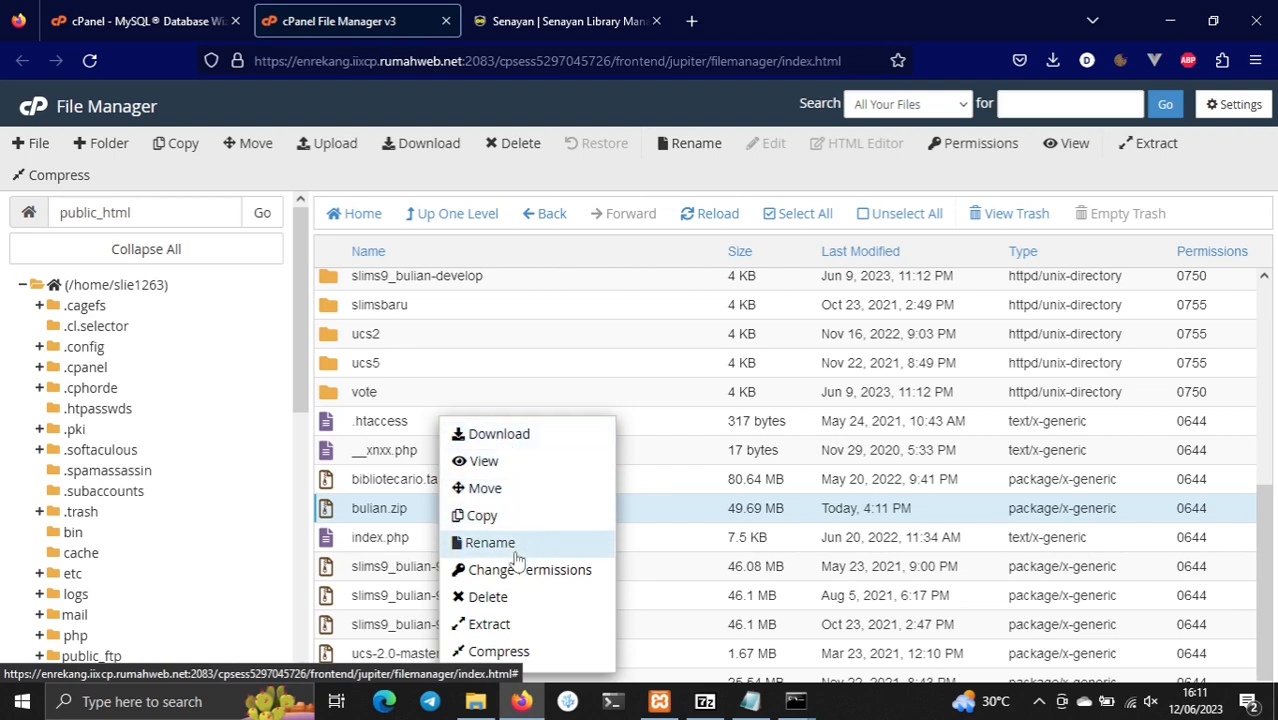
Extract bulian.zip into /public_html, creating a new bulian folder, and close the results.
click(508, 624)
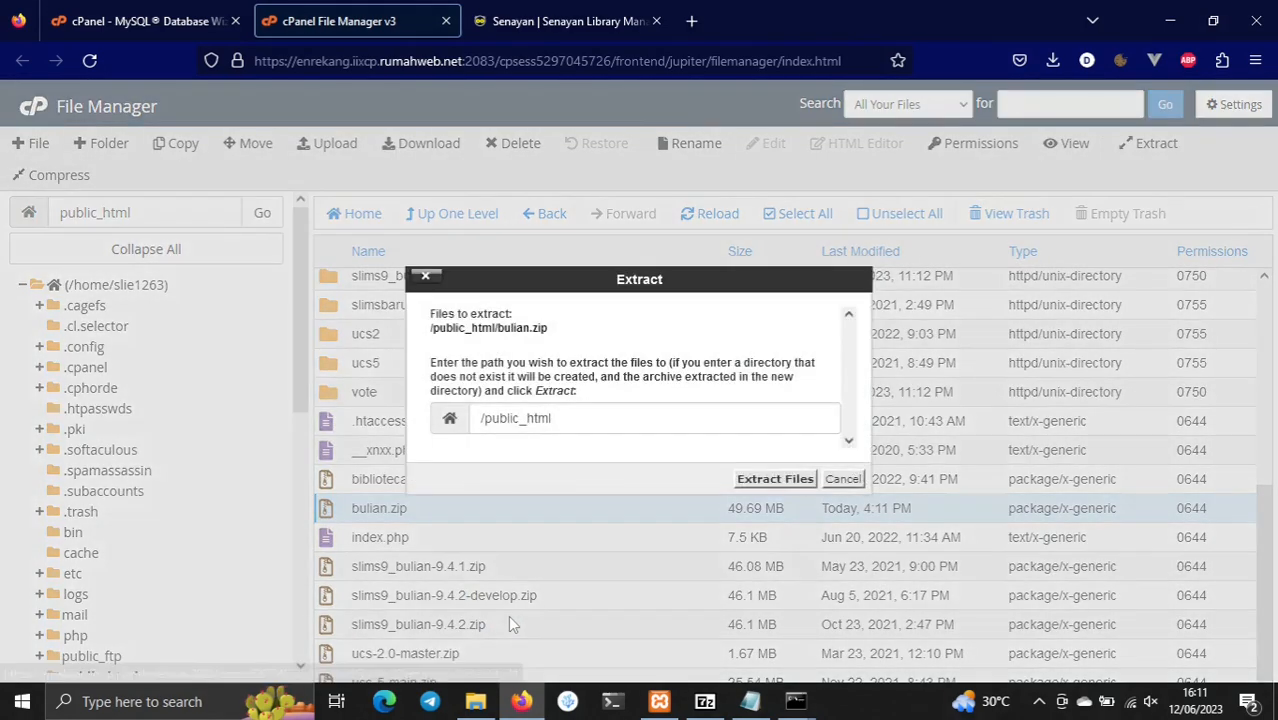
click(762, 481)
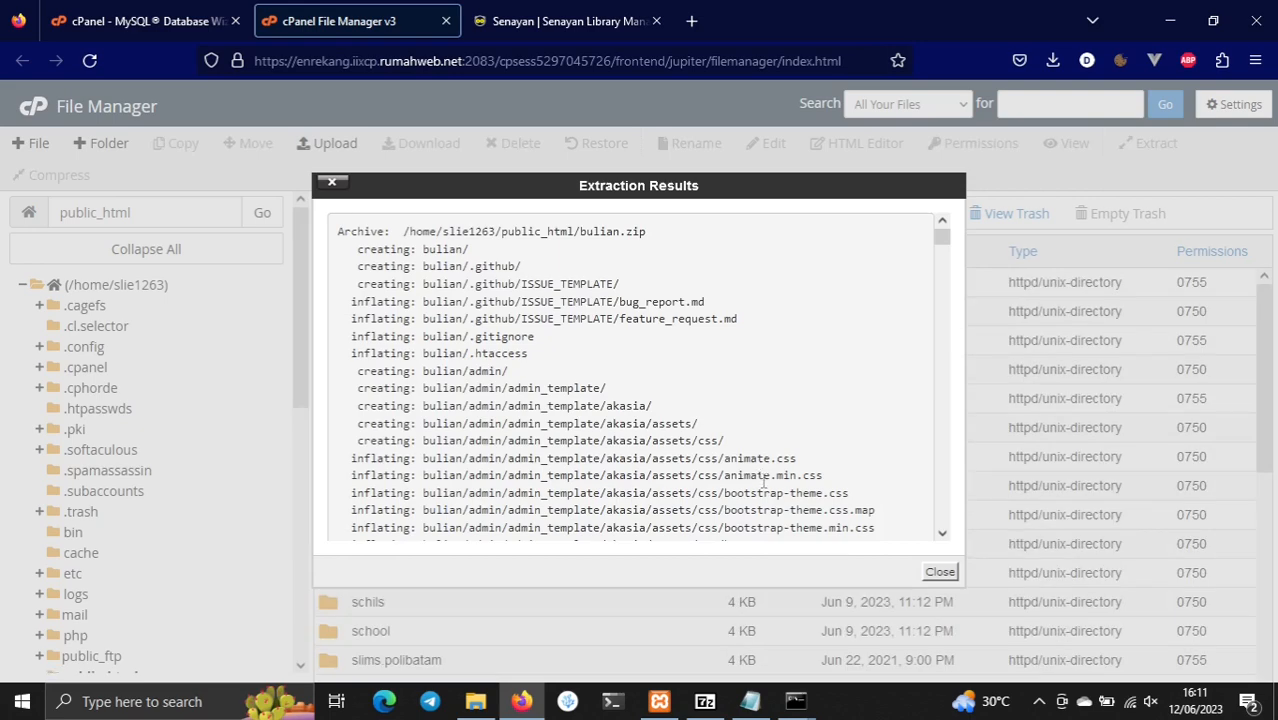
click(940, 574)
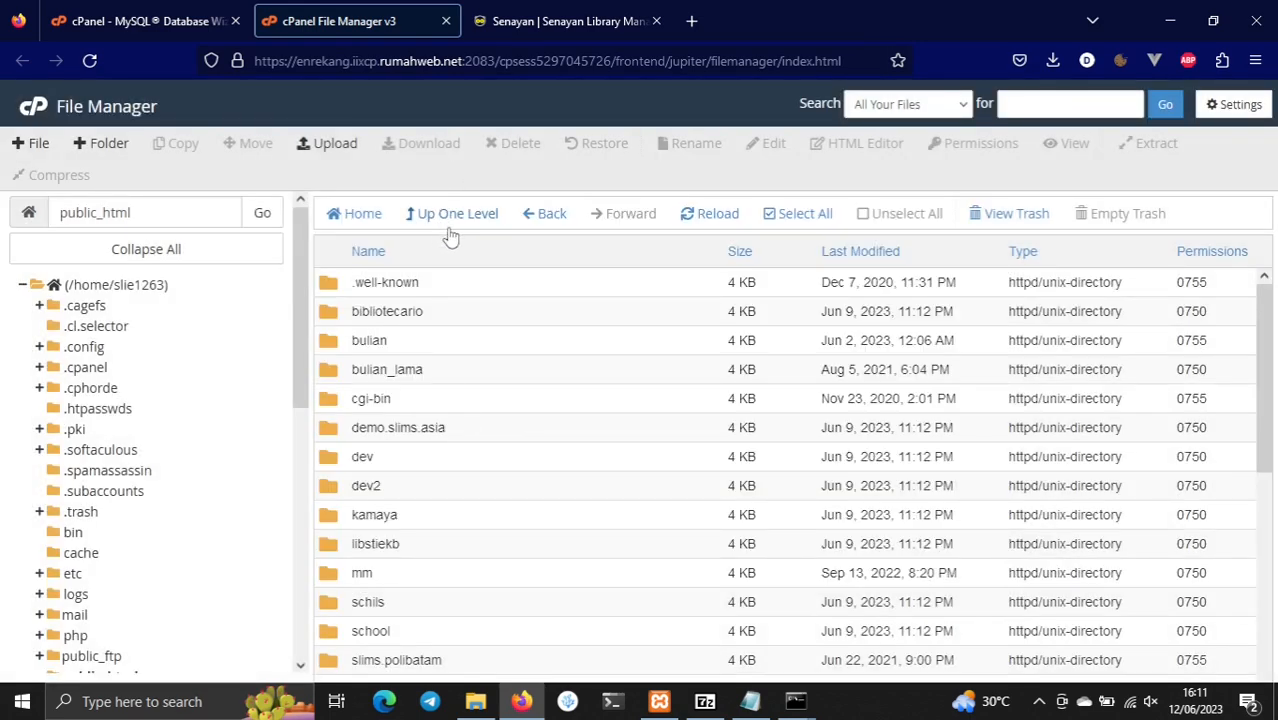
Refresh the file listing, then load slims.asia/bulian/ in a new tab, which shows a database access-denied error.
click(716, 214)
click(693, 25)
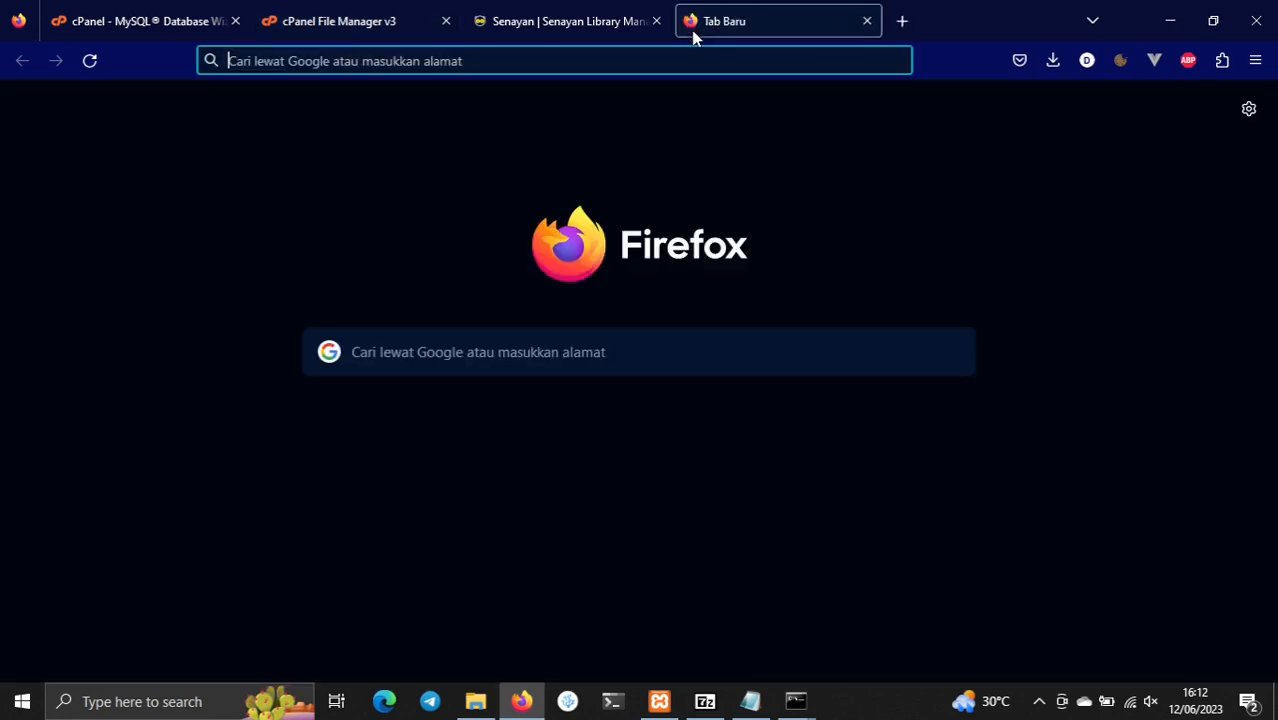
text(slim)
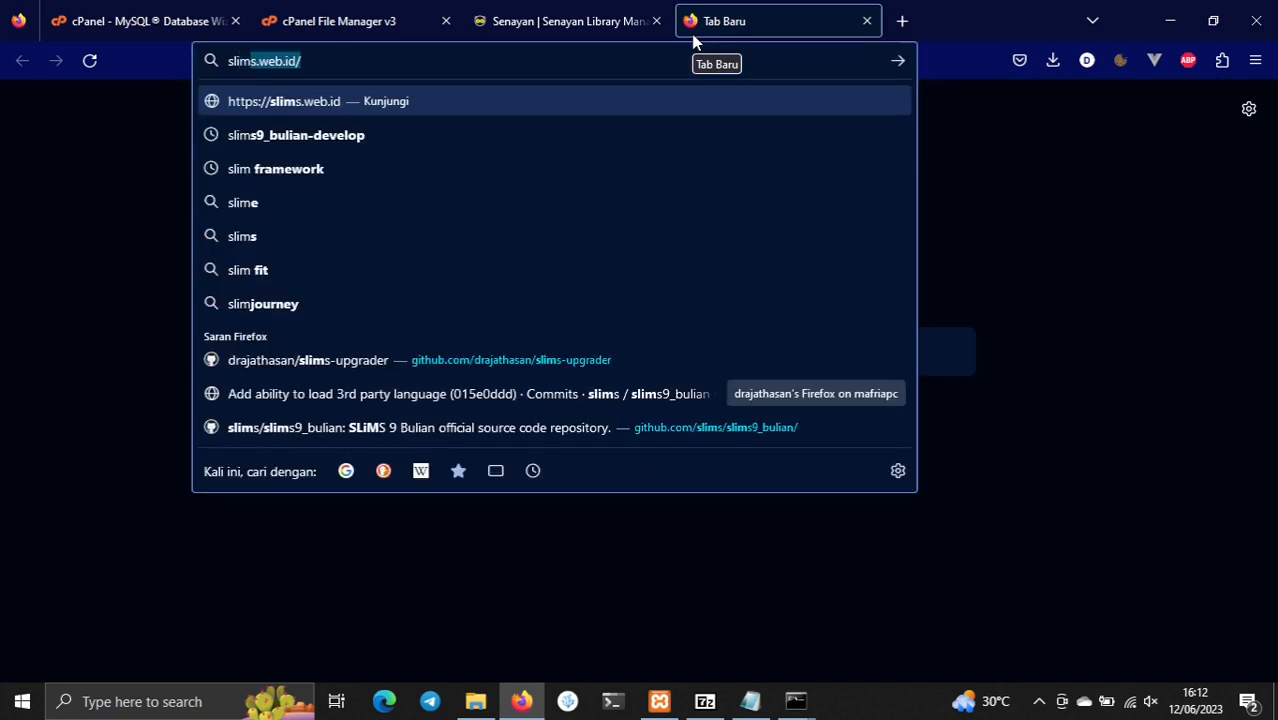
text(s.asi)
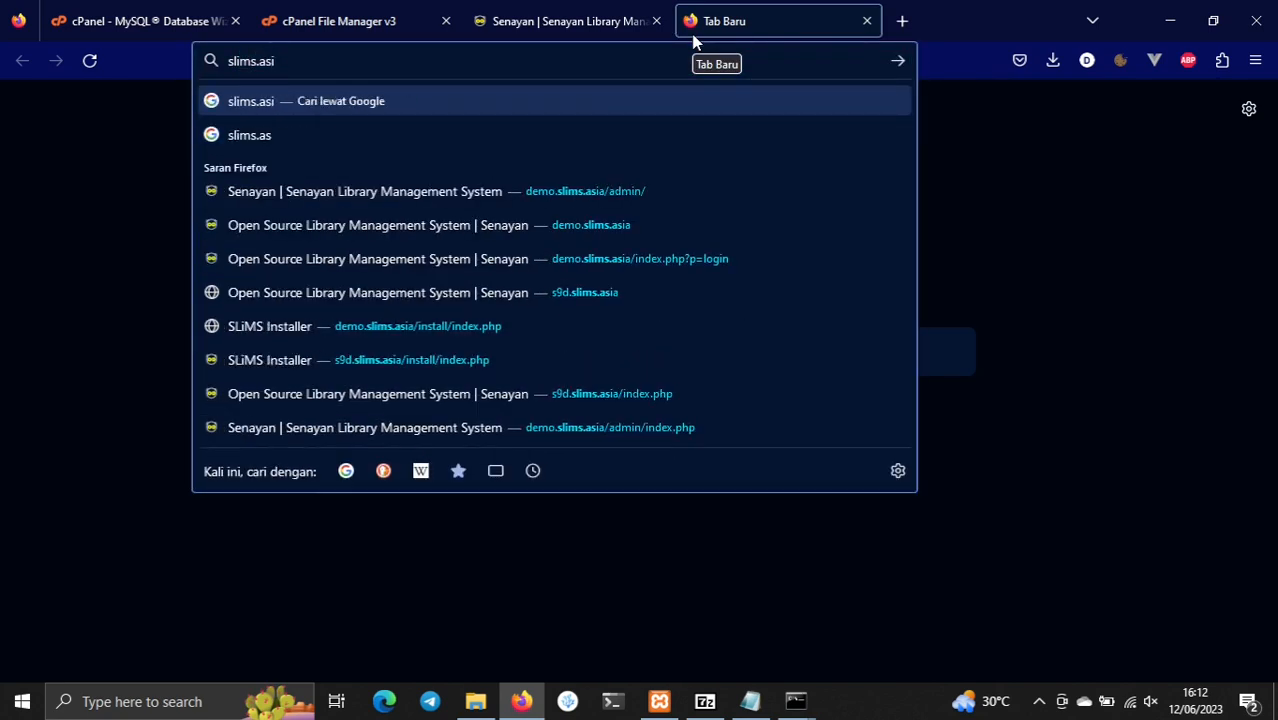
text(a/bulian/)
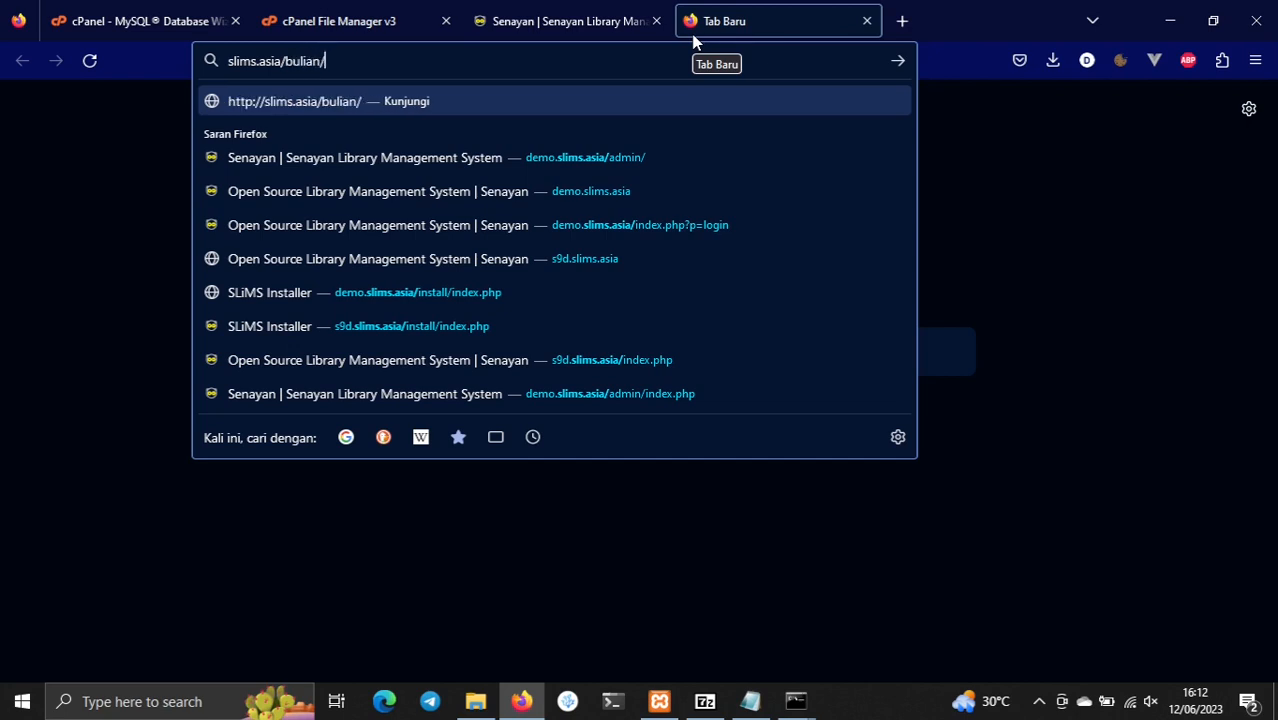
key(Return)
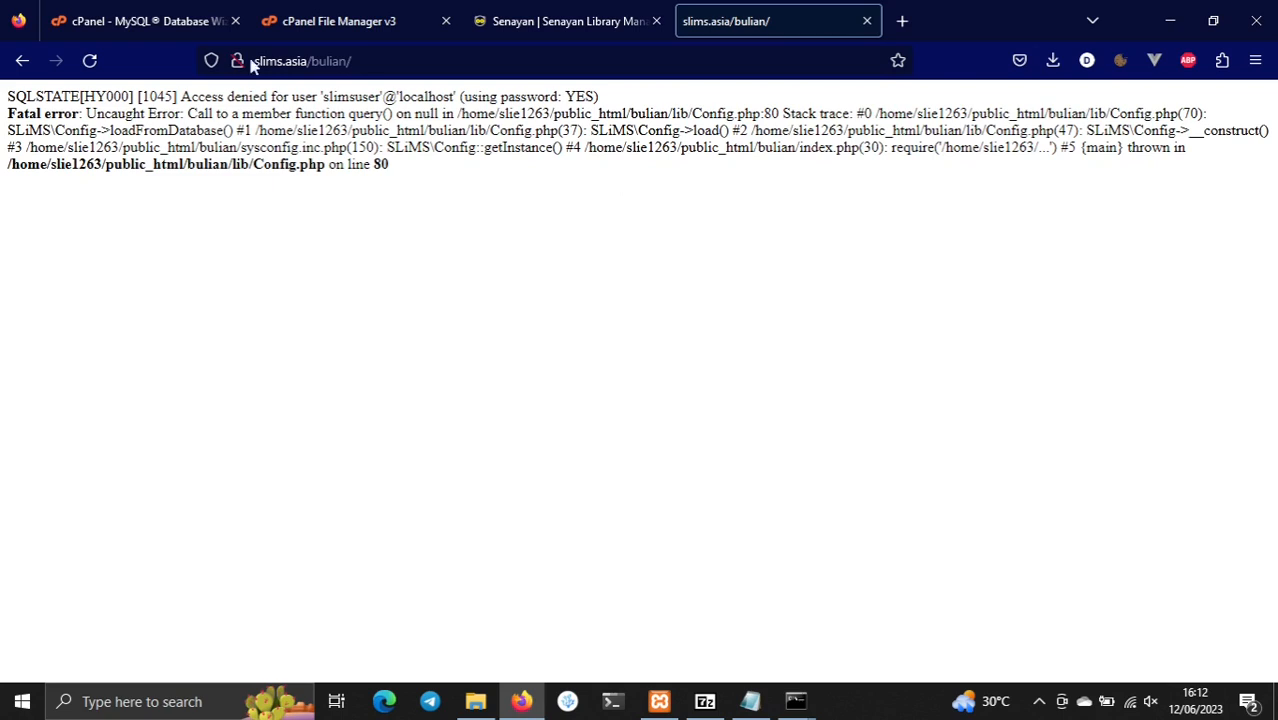
click(134, 21)
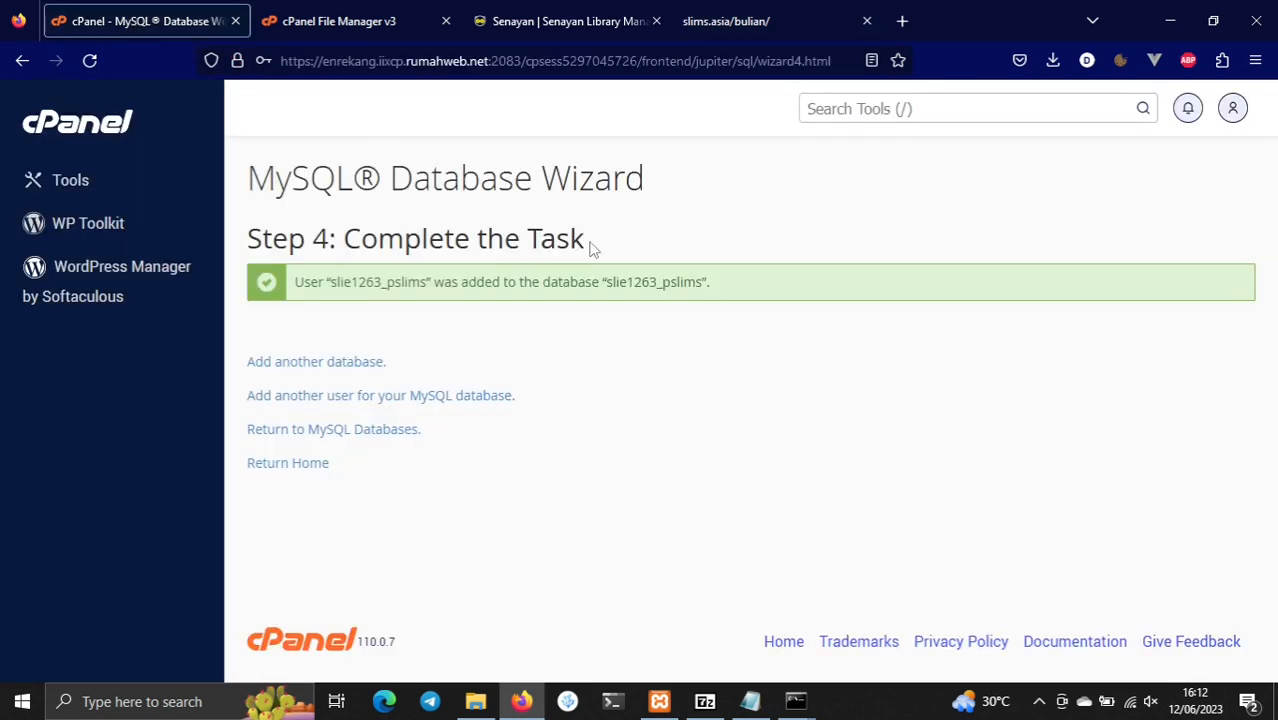
Copy the new database name slie1263_pslims from the wizard's message.
double_click(616, 282)
right_click(616, 282)
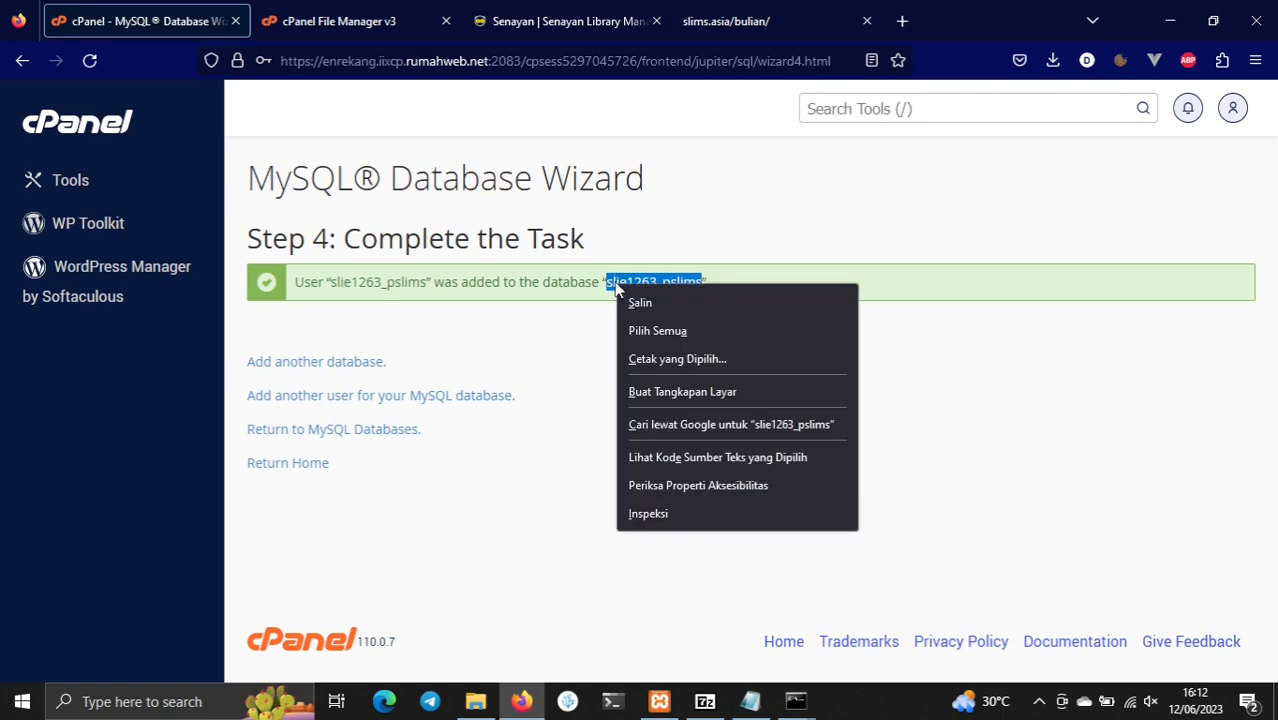
click(634, 299)
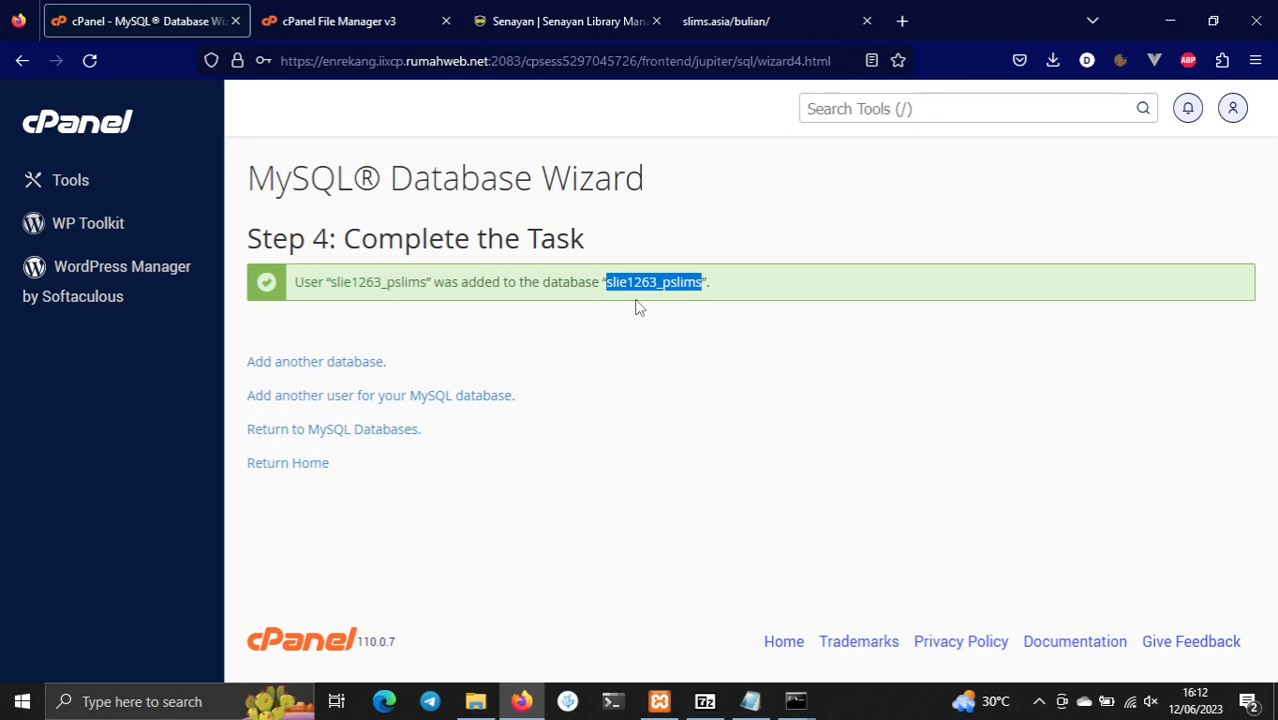
Open phpMyAdmin using the cPanel tool search for 'phpmyadmin'.
click(867, 109)
text(p)
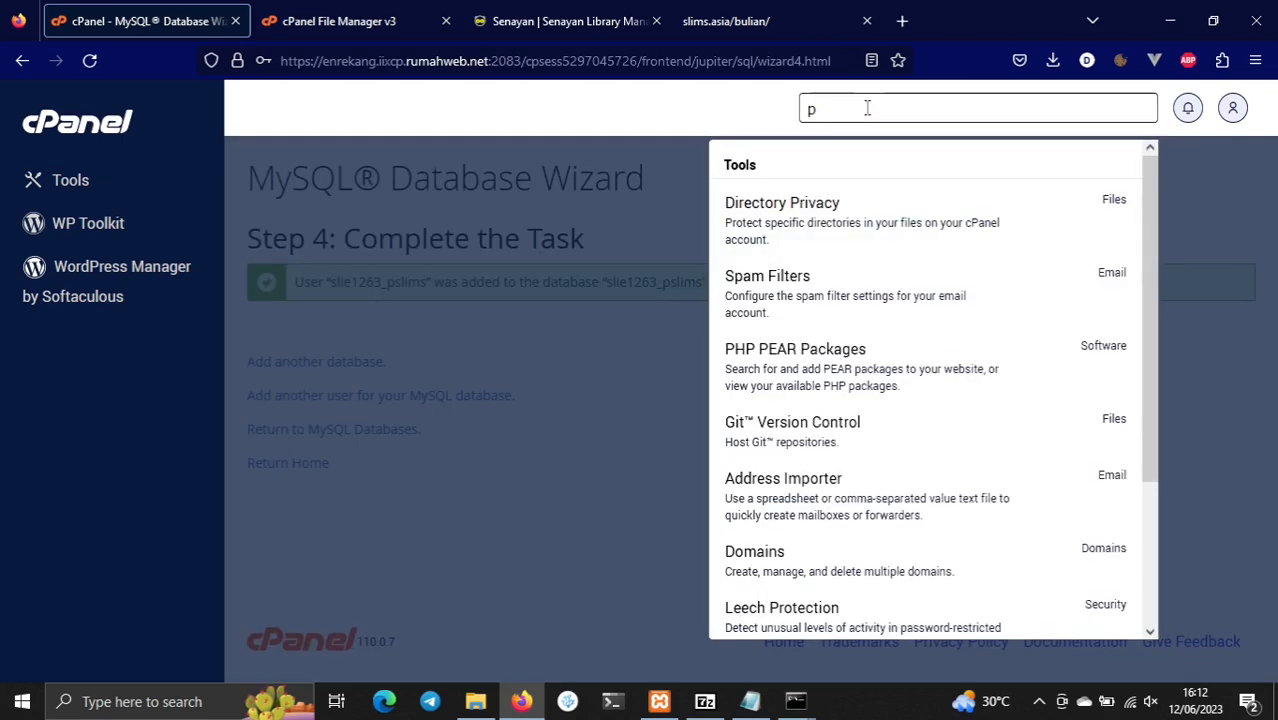
text(hpmyadmin)
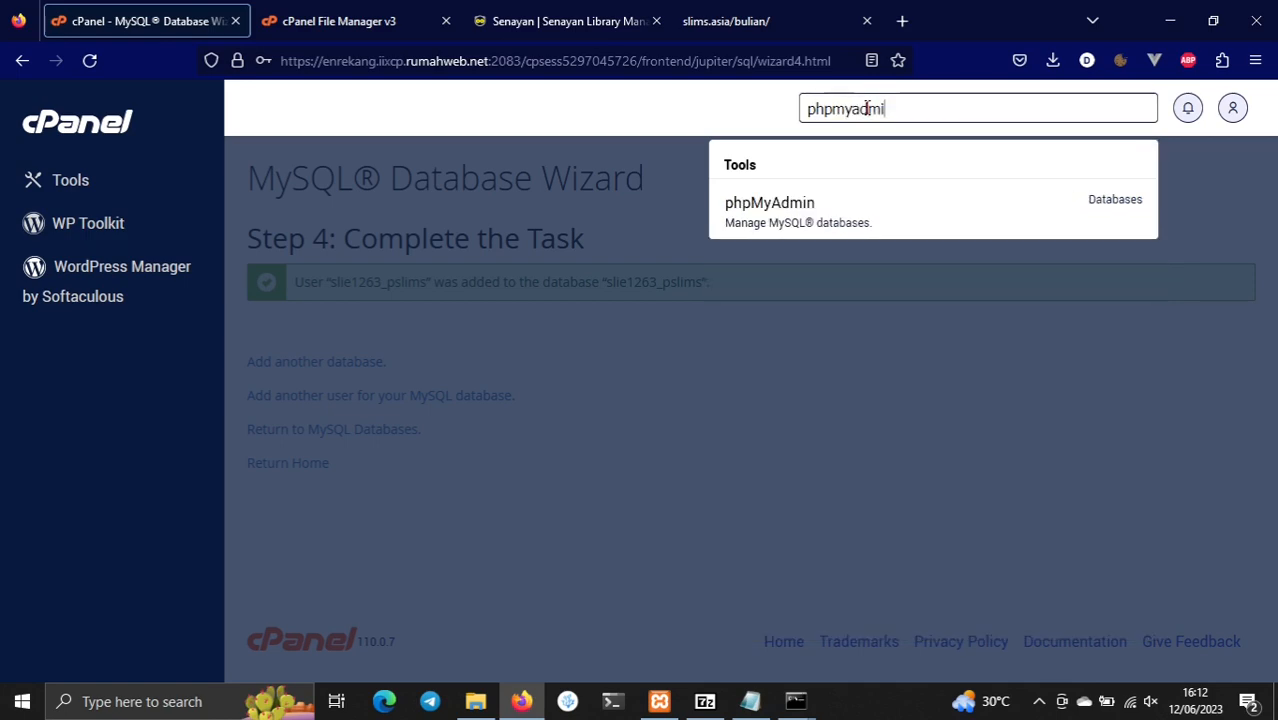
click(838, 216)
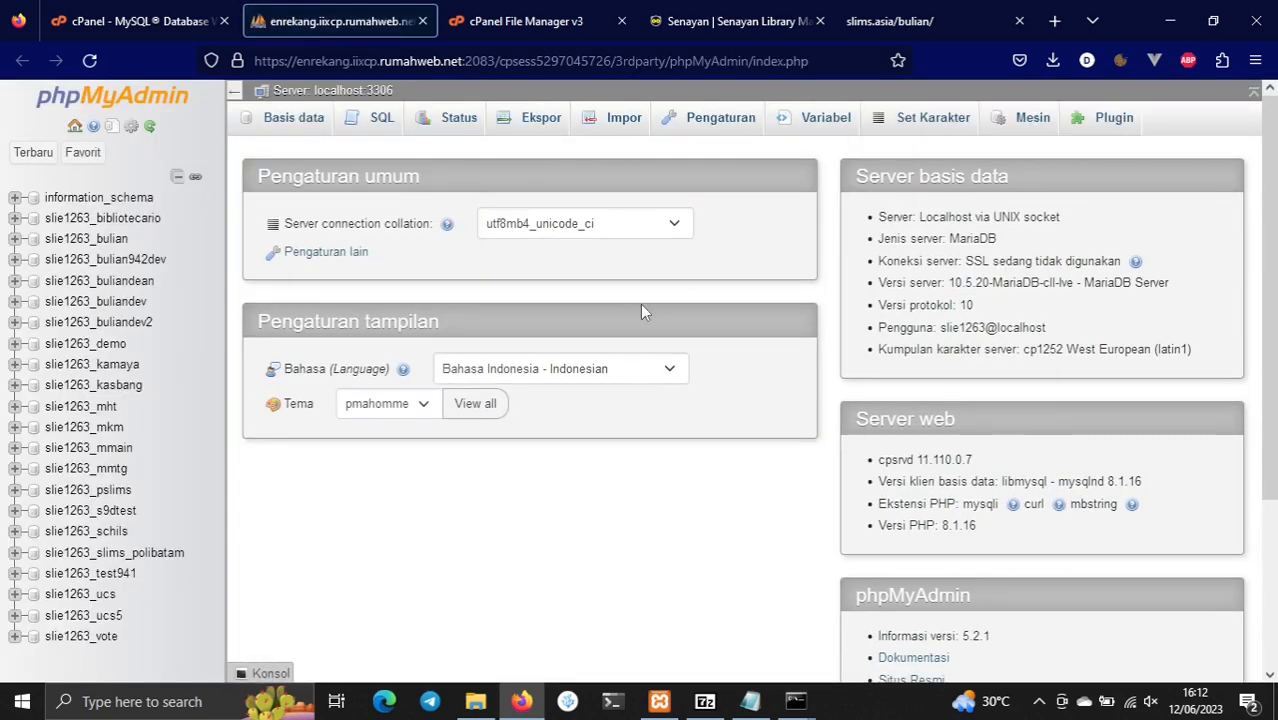
Find the slie1263_pslims database in phpMyAdmin and open its Import page.
key(ctrl+f)
key(ctrl+v)
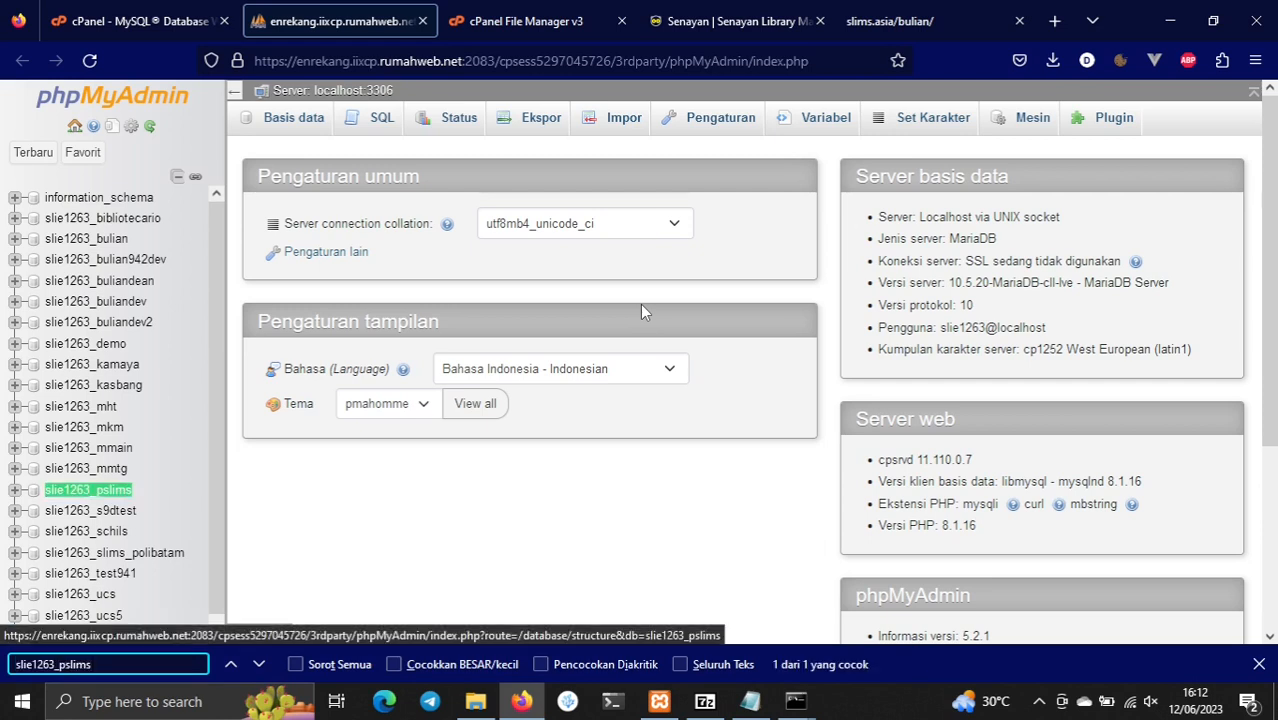
click(122, 492)
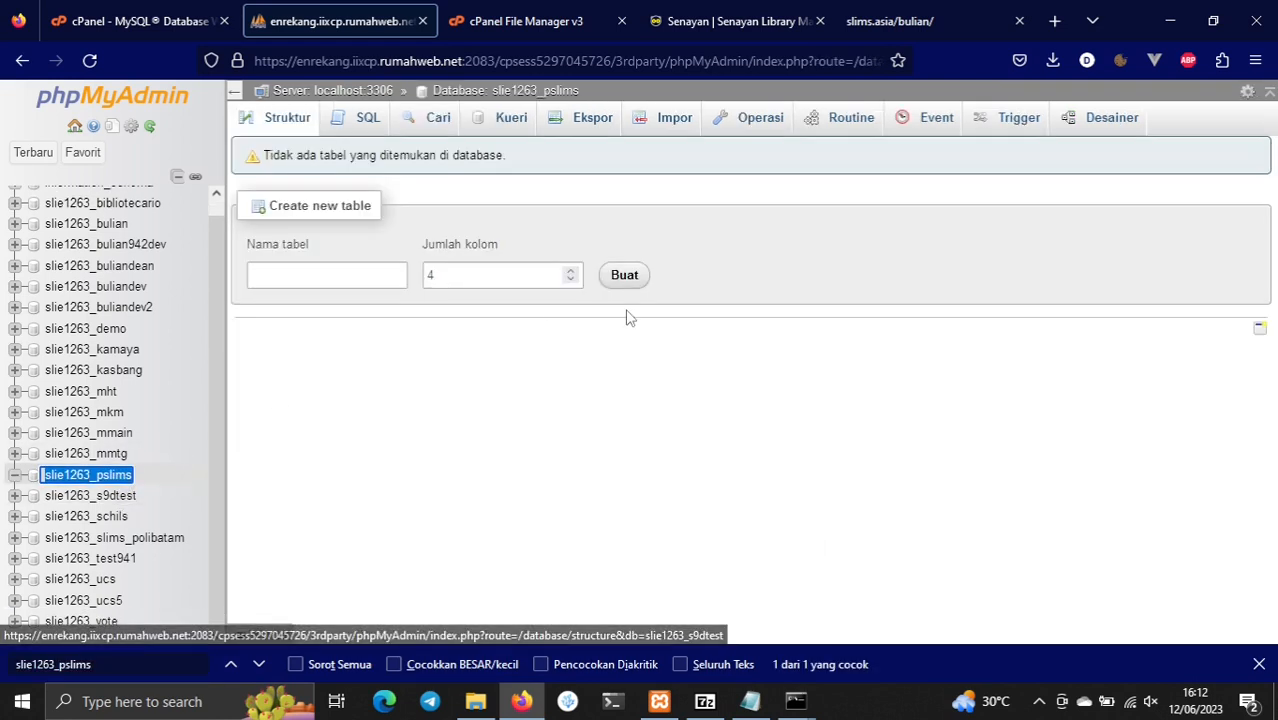
click(670, 128)
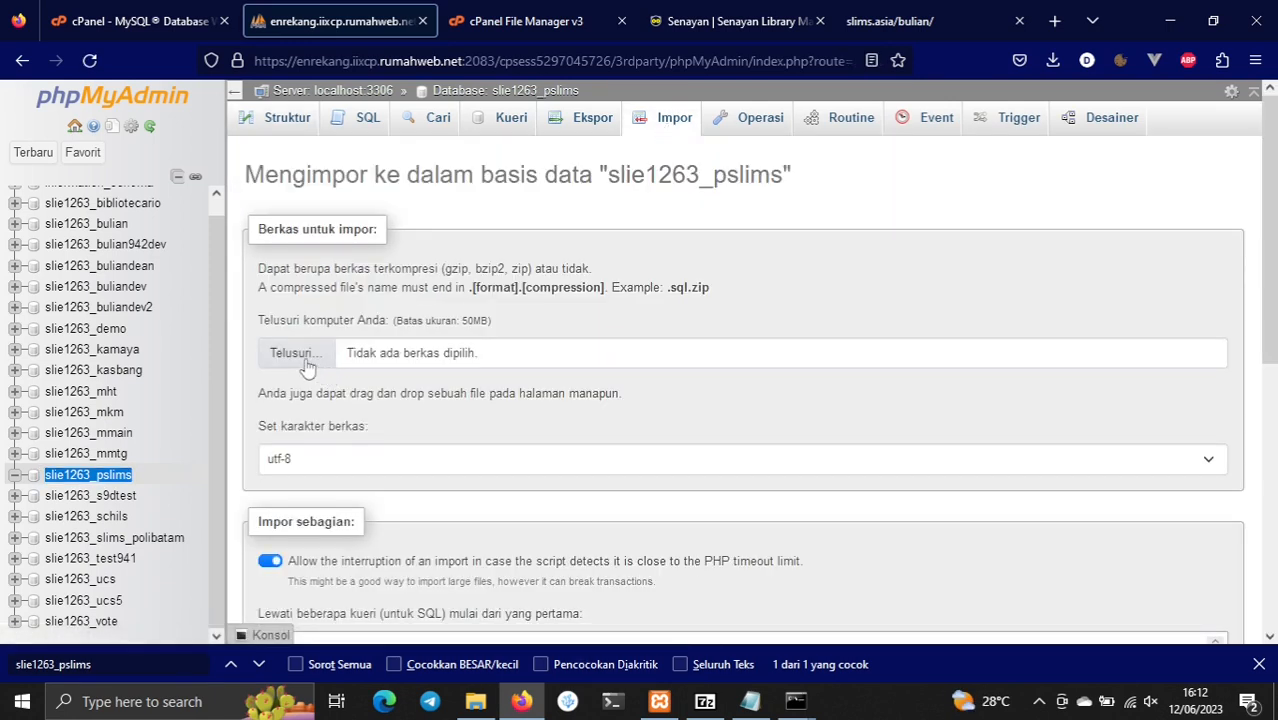
Import backup_20230612_160143.sql from Downloads into slie1263_pslims.
click(294, 353)
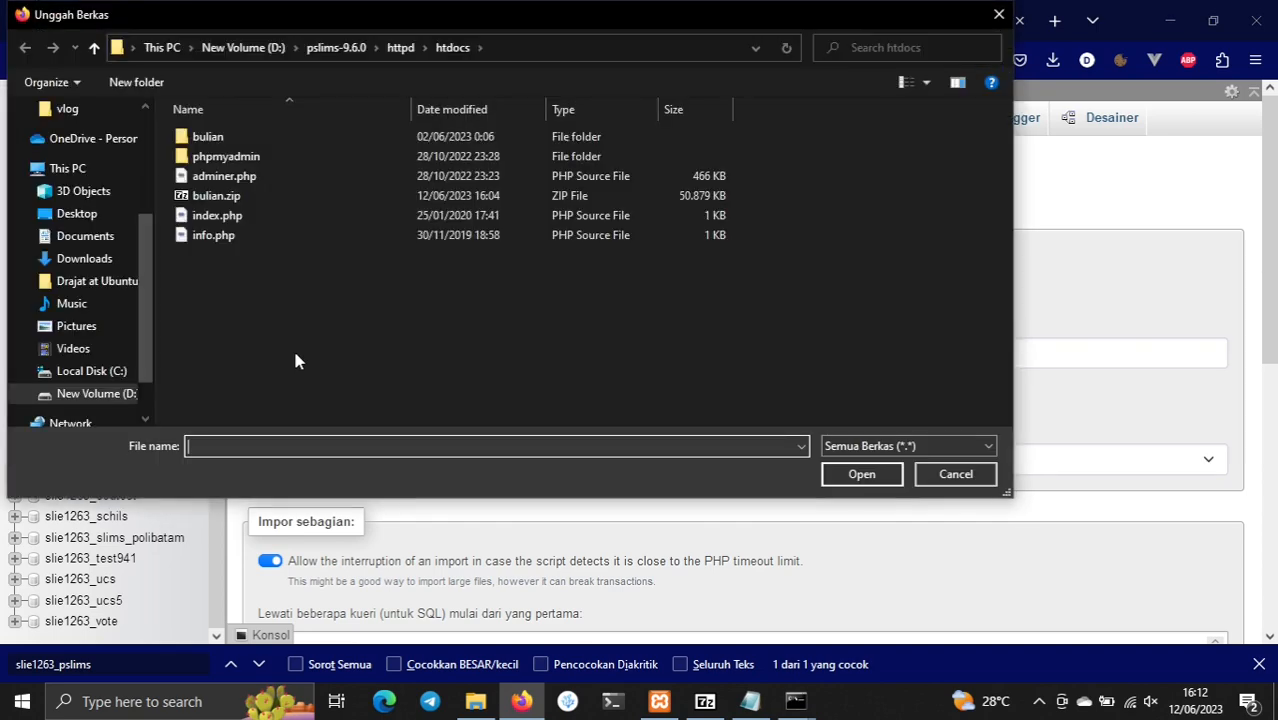
click(114, 259)
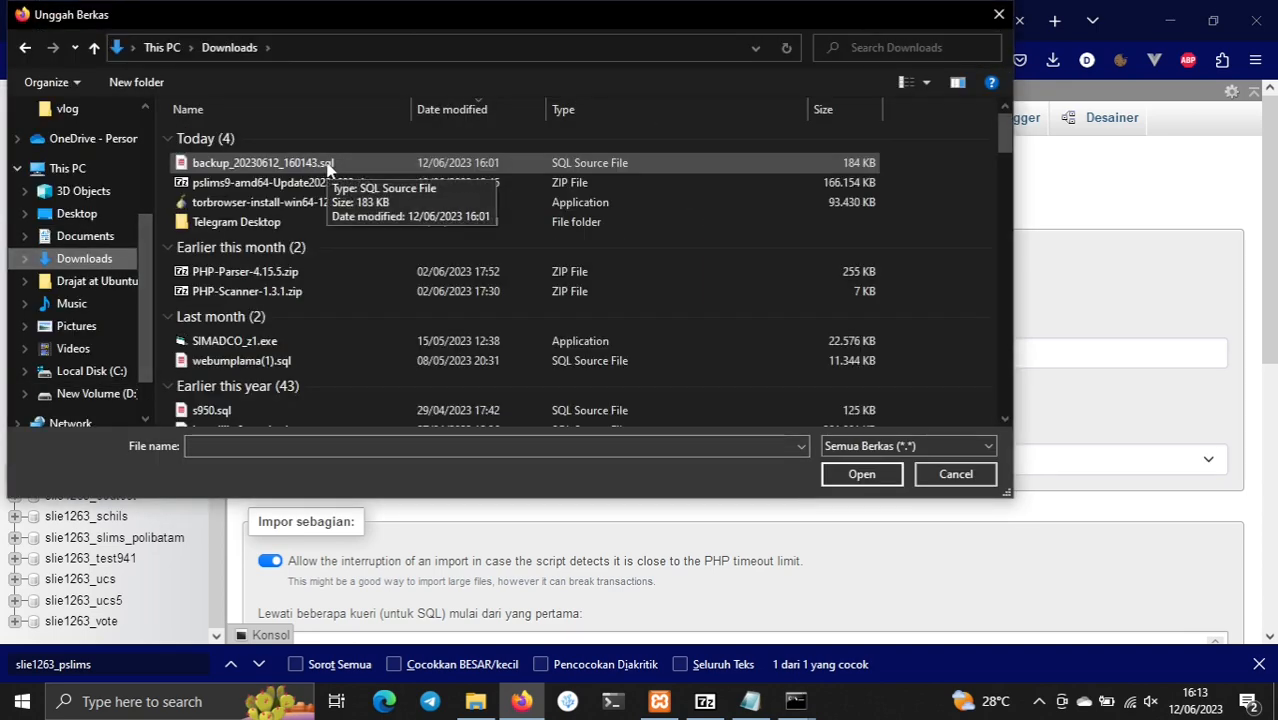
click(327, 165)
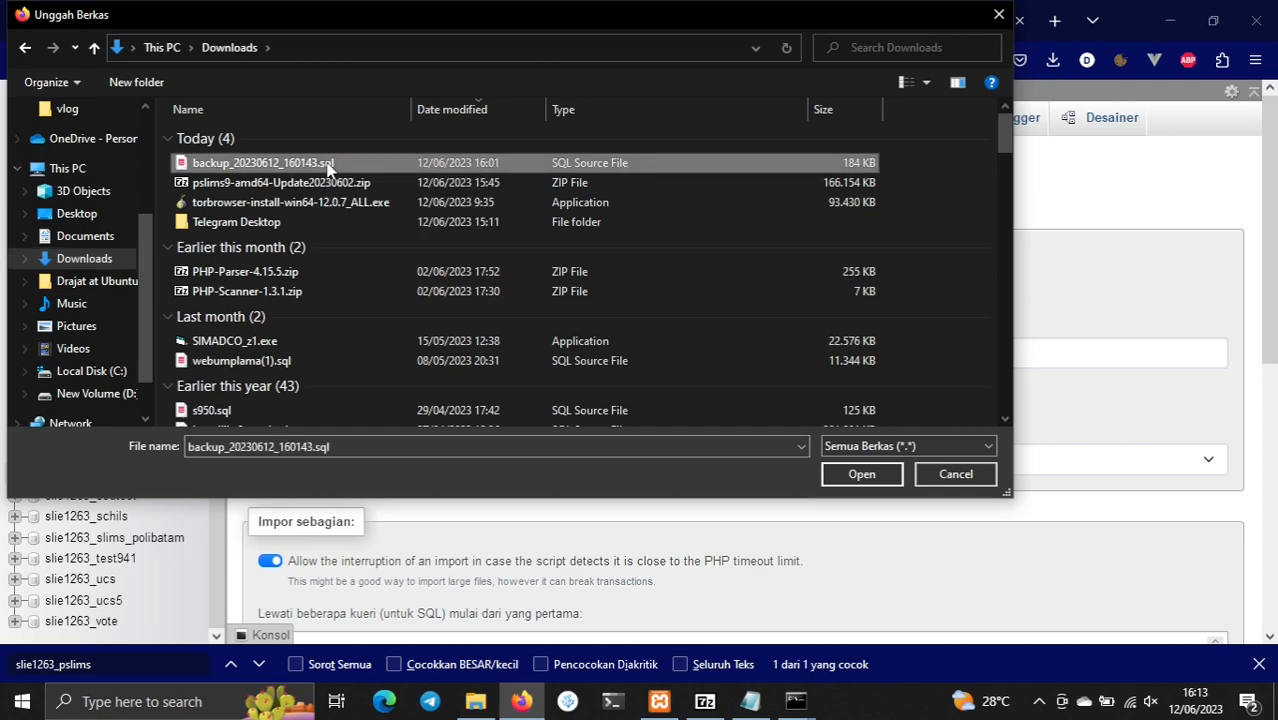
double_click(327, 165)
scroll(491, 342, down, 2)
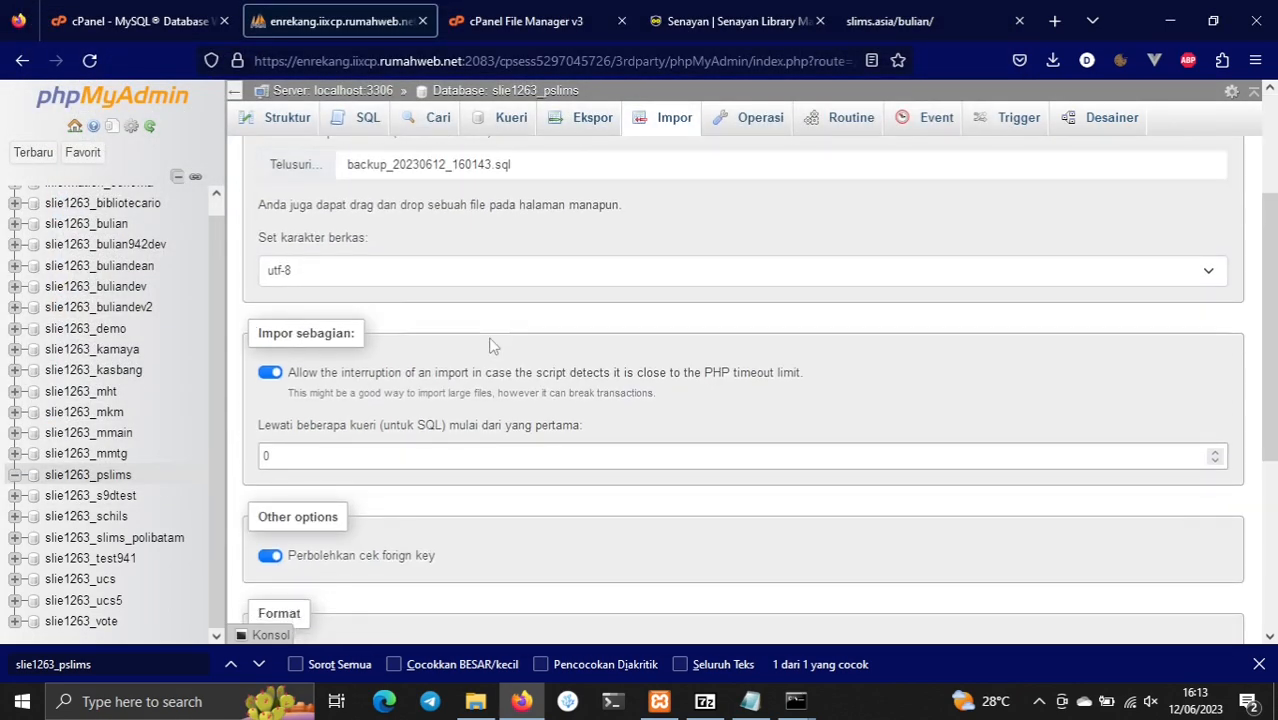
scroll(491, 342, down, 3)
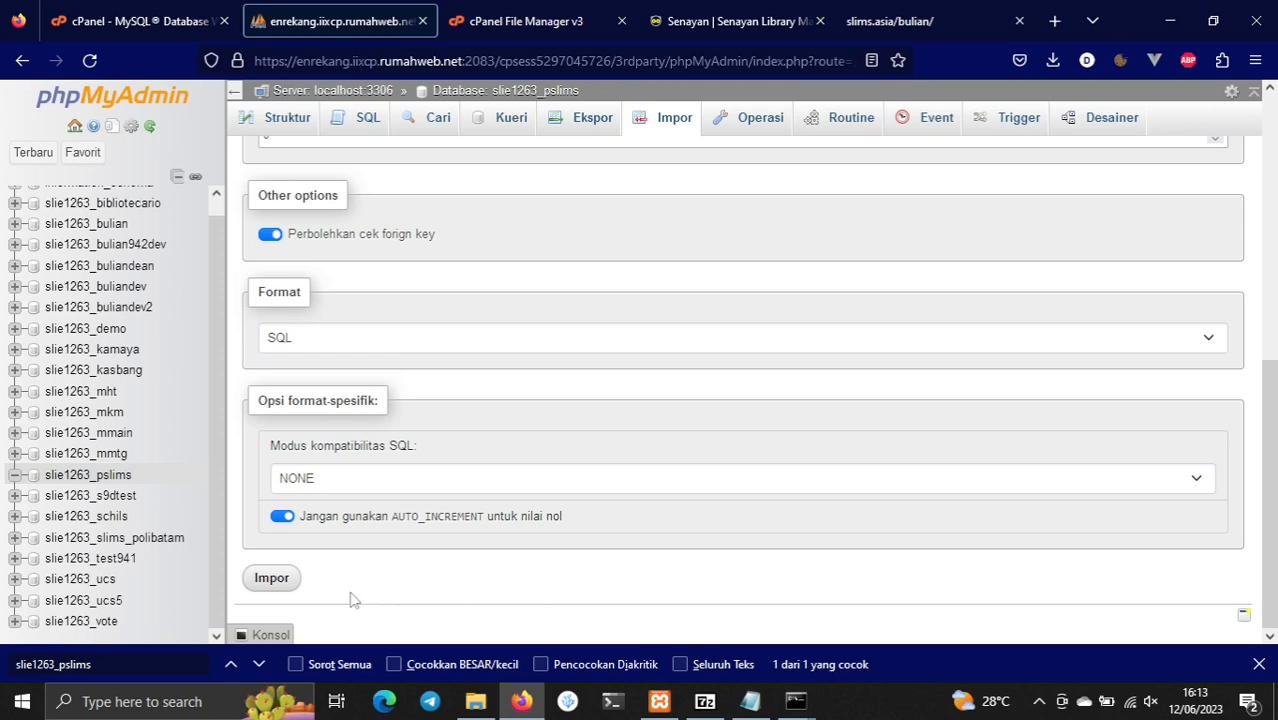
click(263, 579)
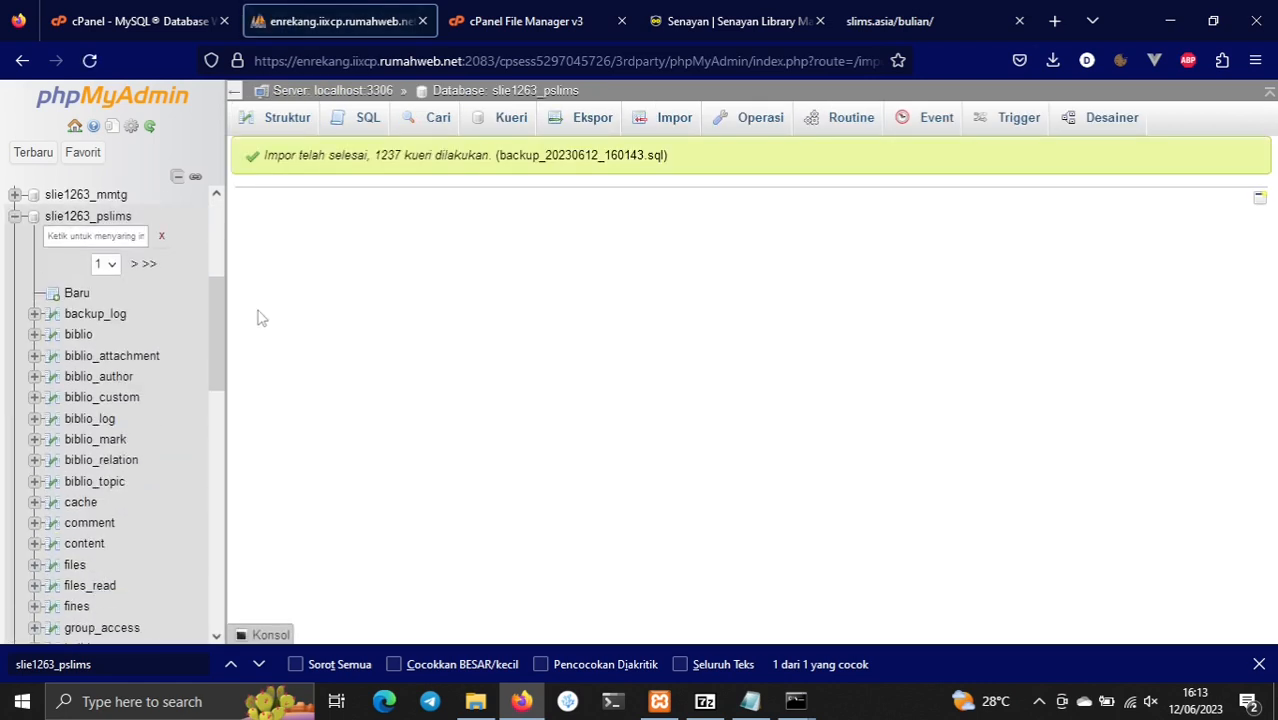
drag(217, 297, 226, 187)
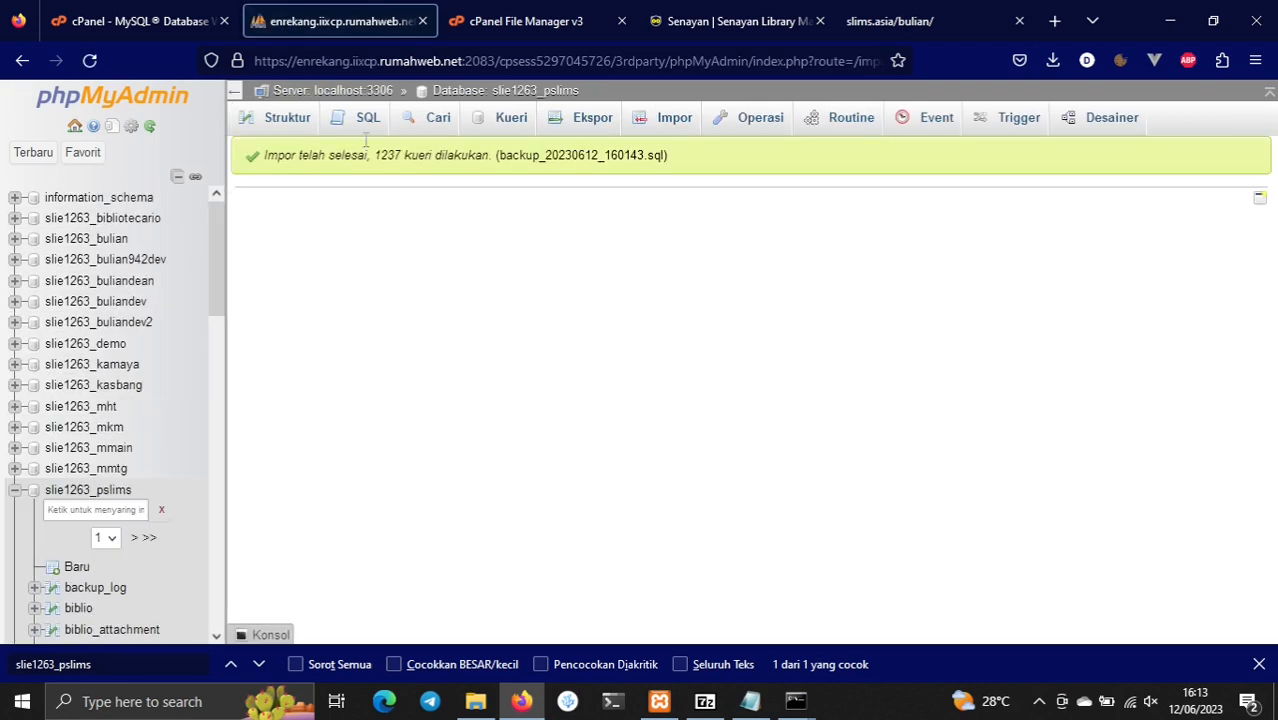
Move the slims.asia/bulian tab ahead of the Senayan library tab.
click(678, 21)
click(905, 30)
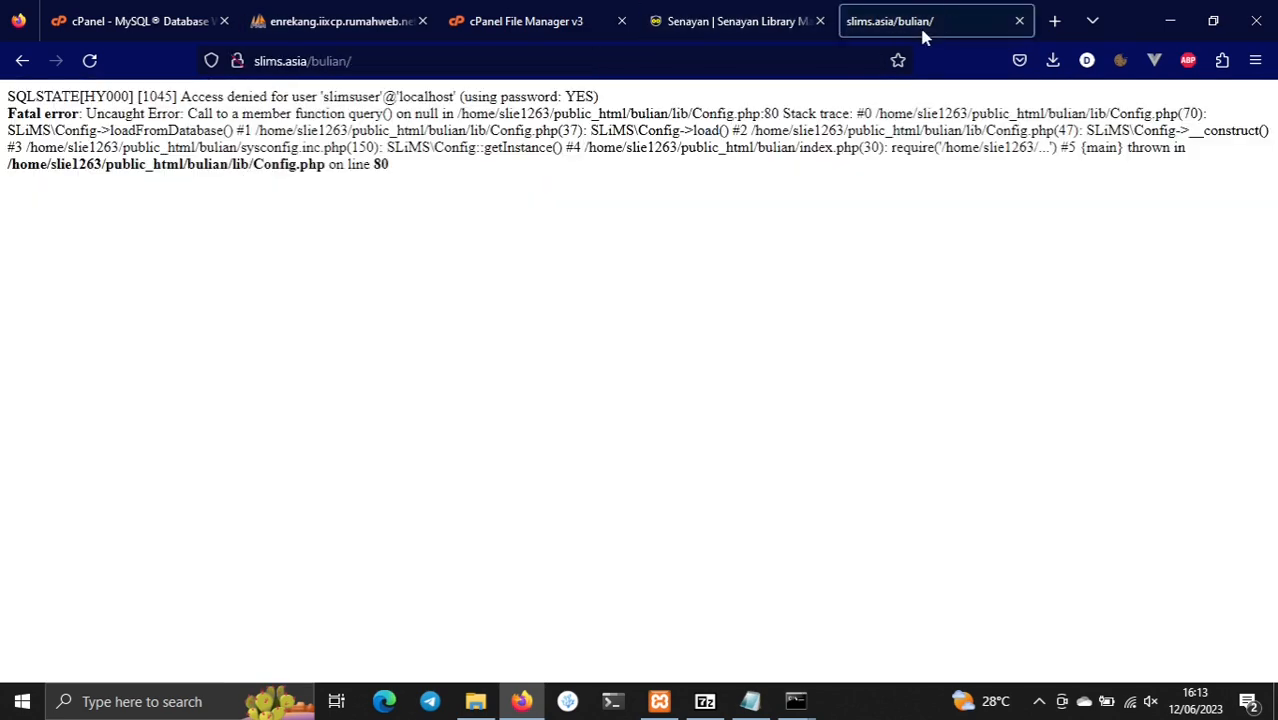
drag(920, 32, 700, 22)
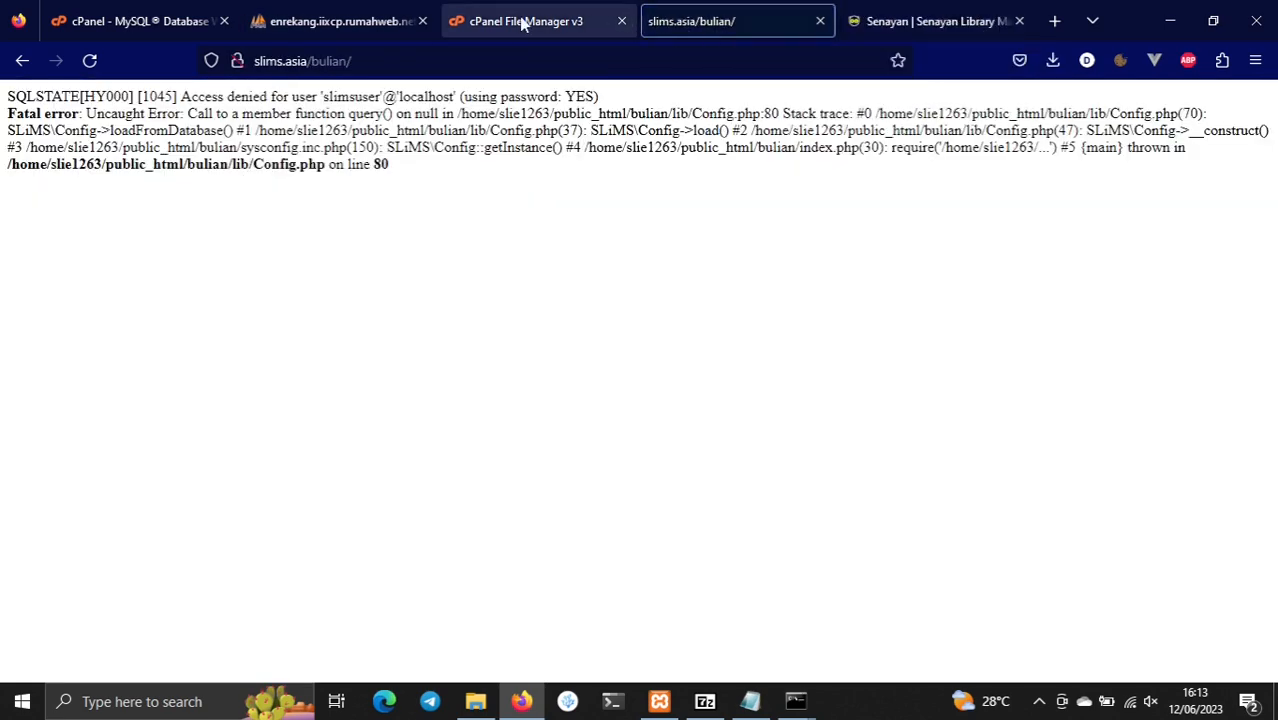
Open public_html/bulian/config/database.php in the File Manager editor.
click(519, 16)
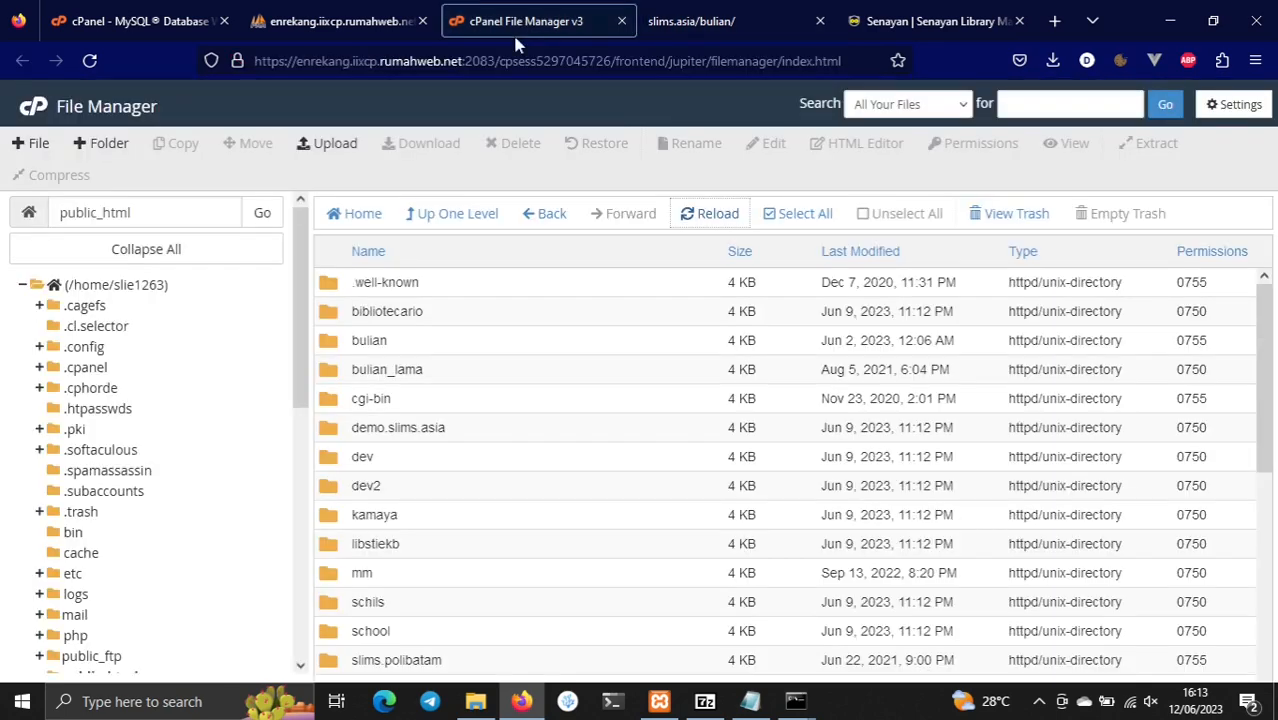
double_click(417, 350)
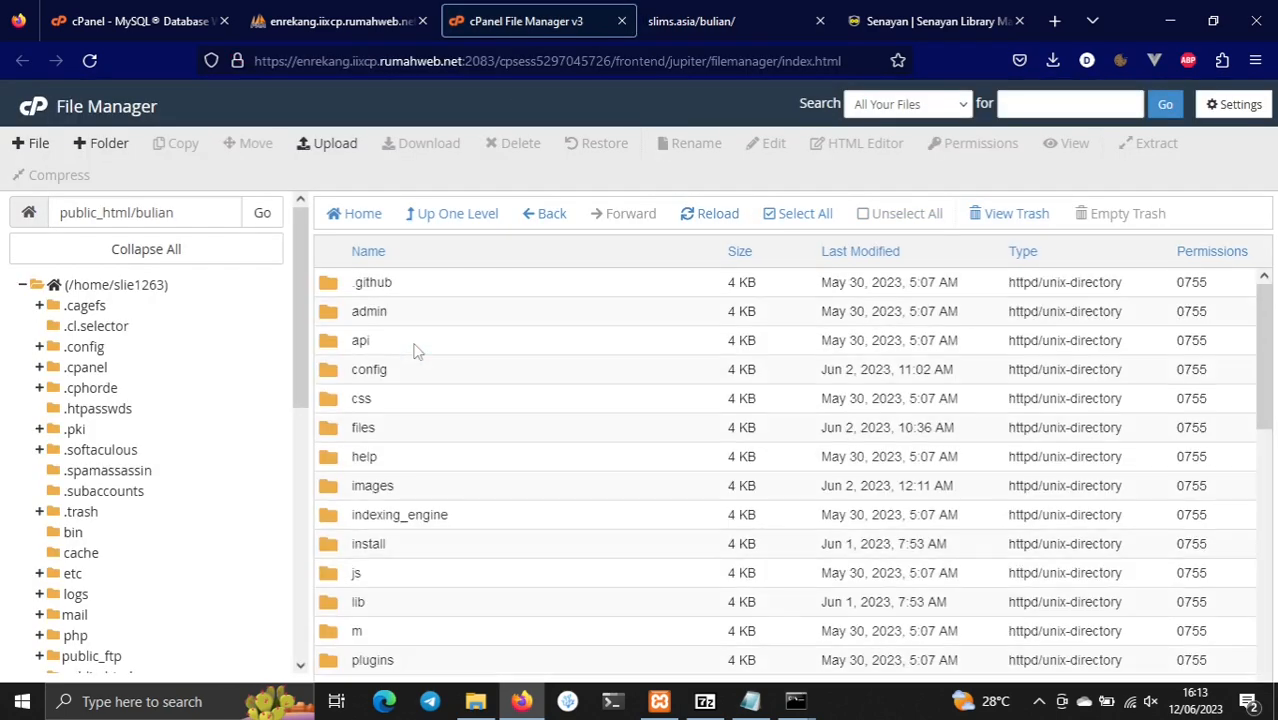
double_click(410, 371)
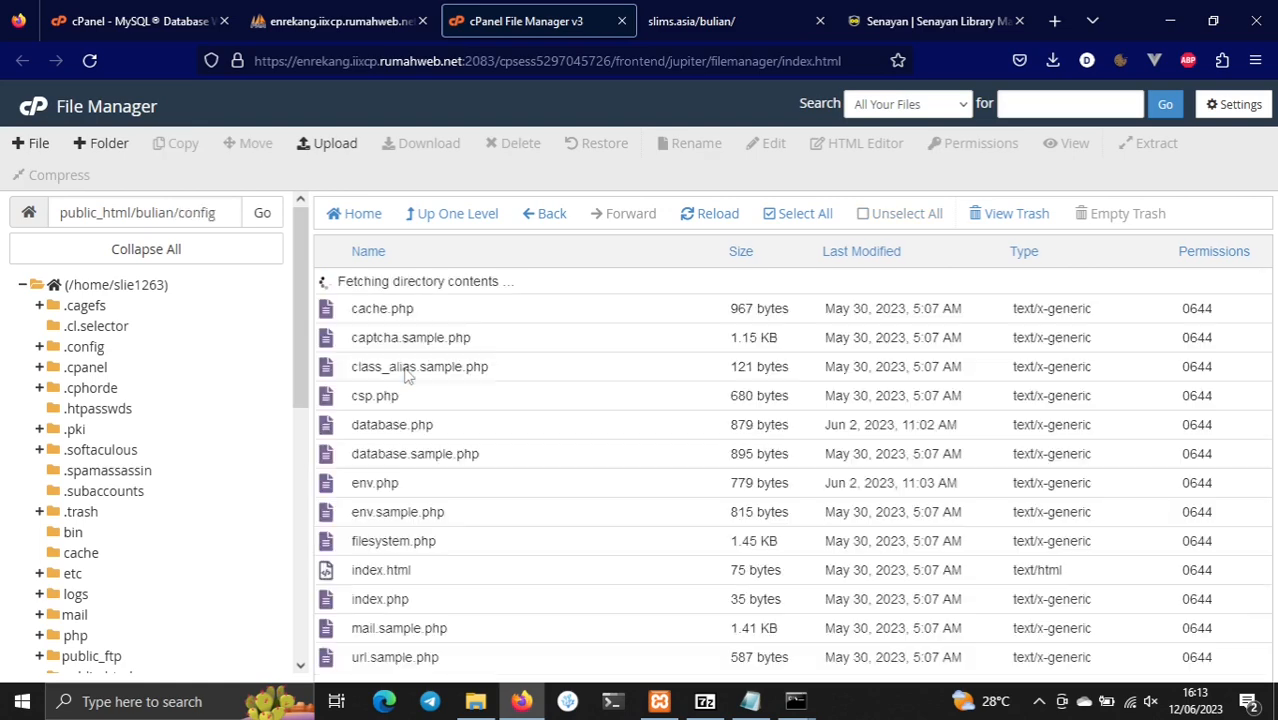
click(437, 399)
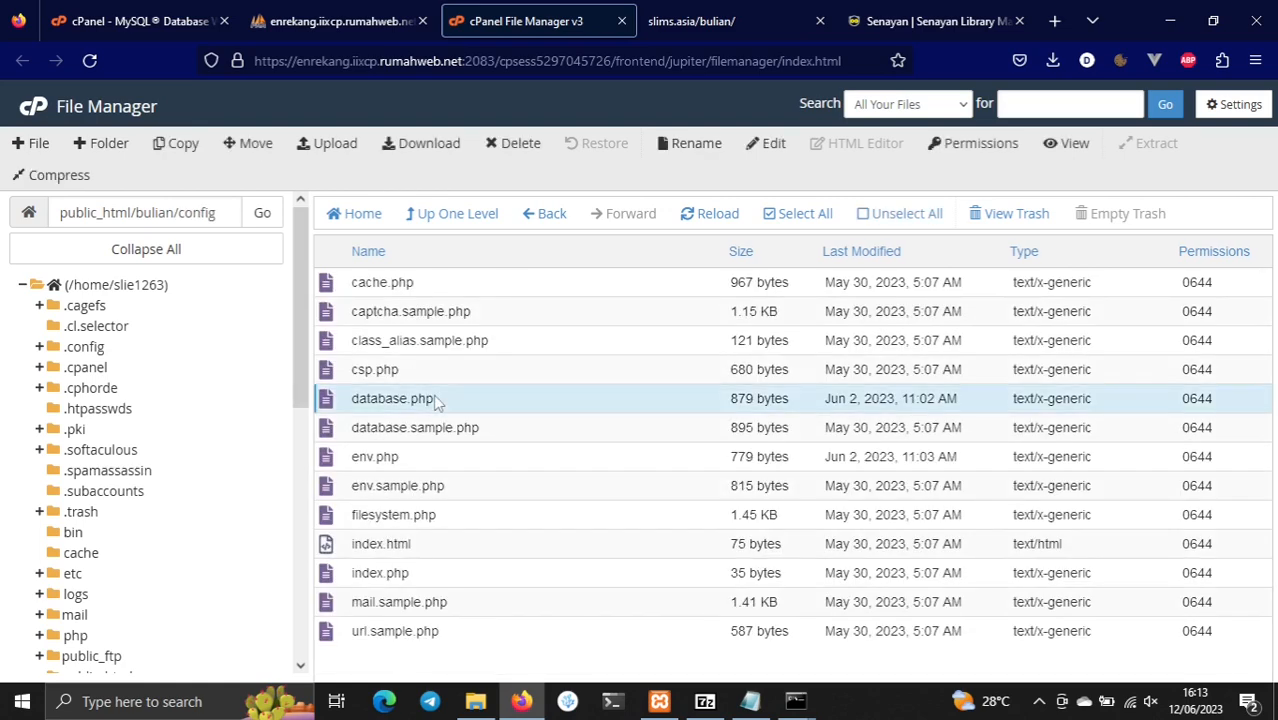
right_click(436, 400)
click(478, 468)
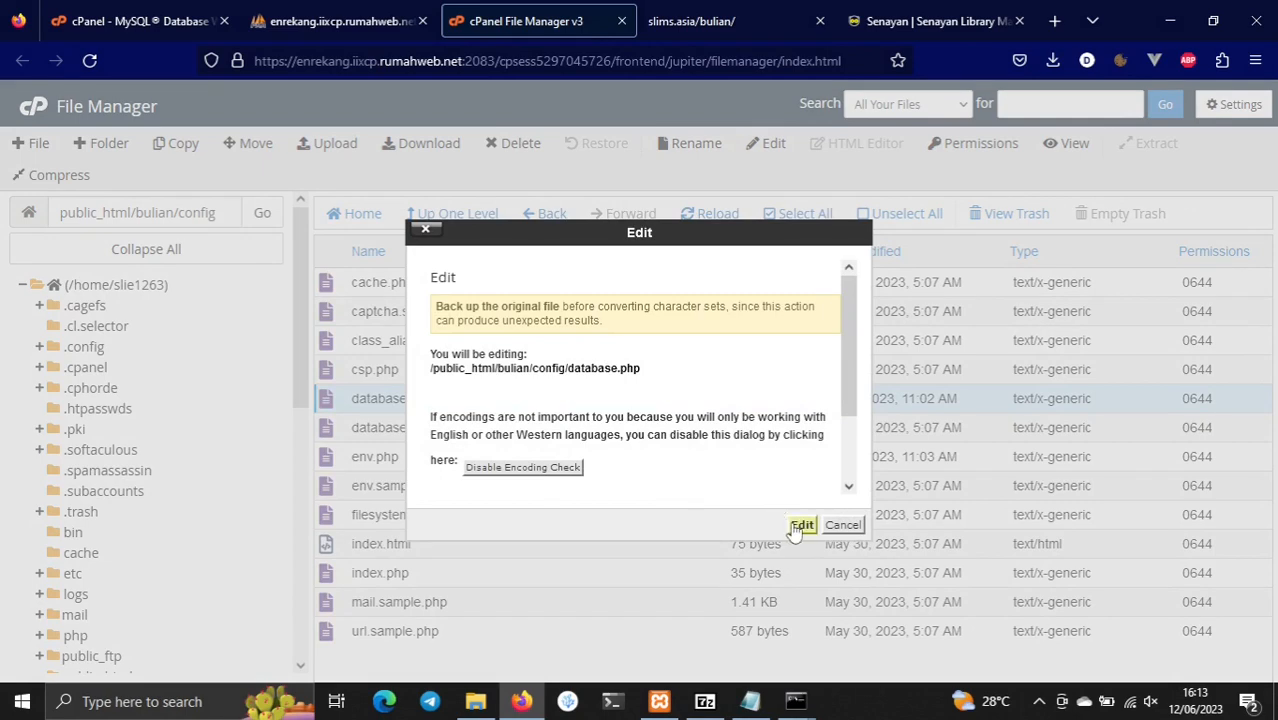
click(802, 526)
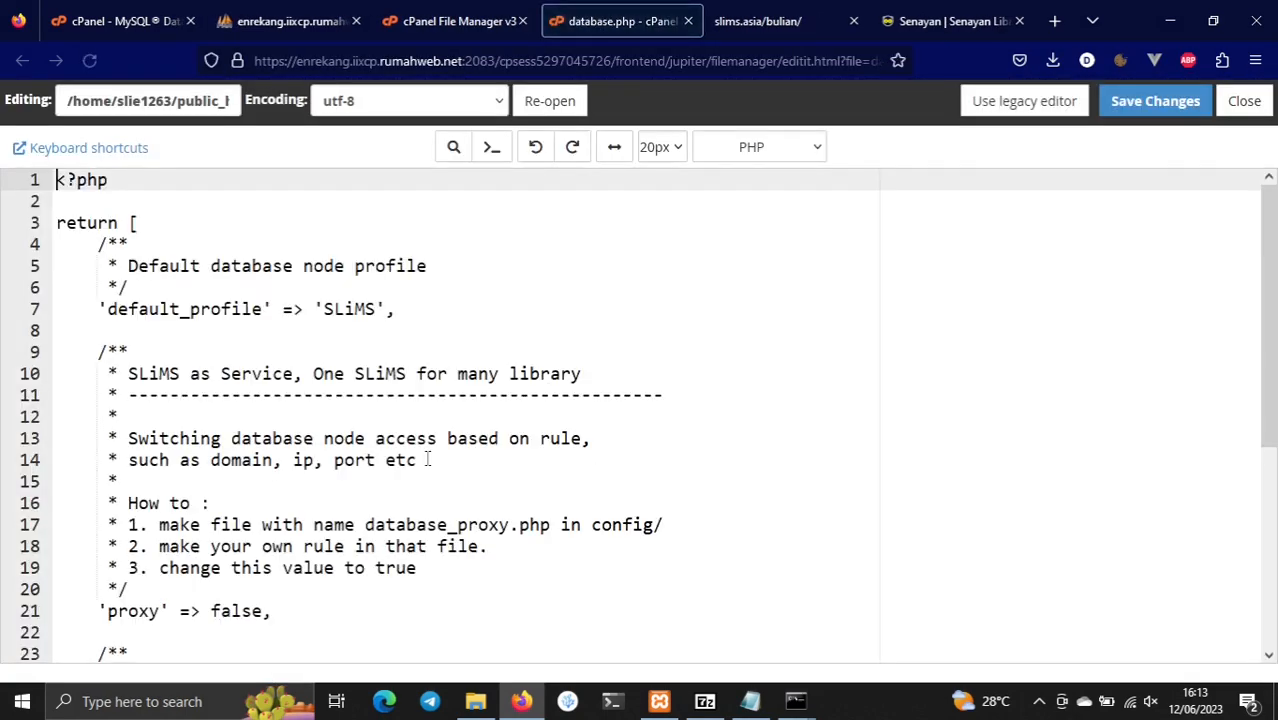
Change the database name from bulian to slie1263_pslims and the port from 3404 to 3306.
scroll(427, 458, down, 5)
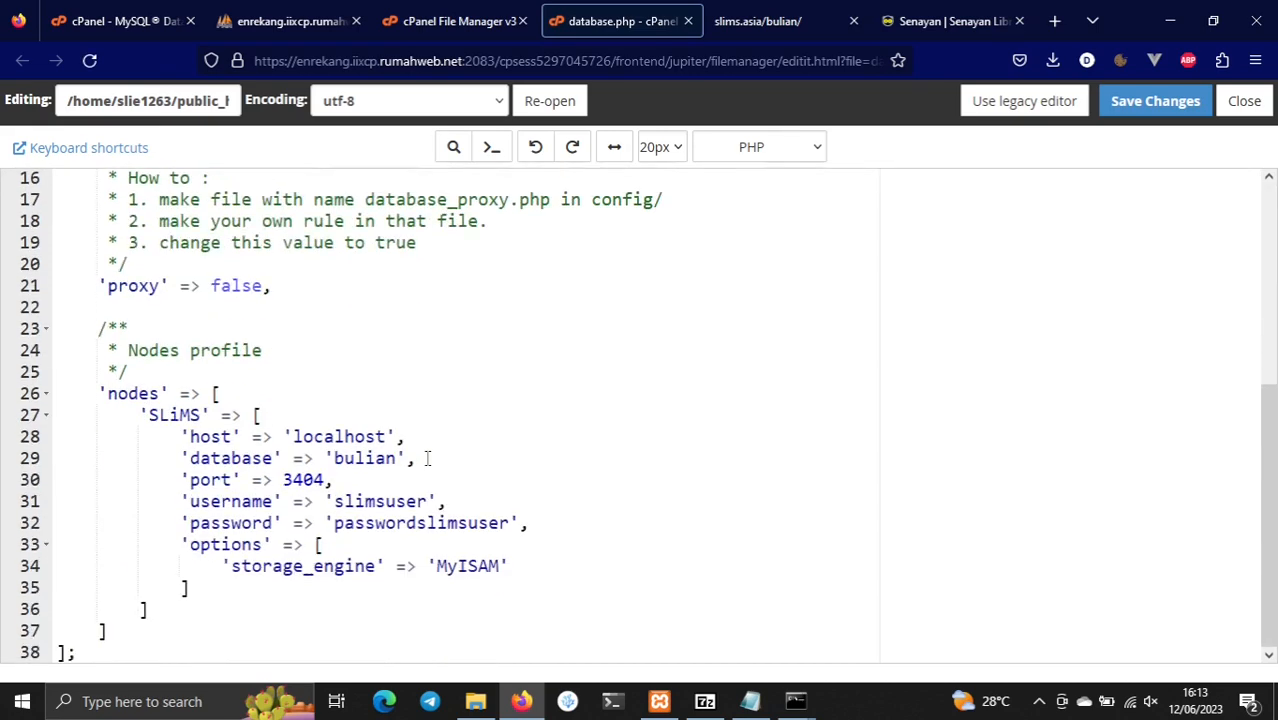
double_click(355, 452)
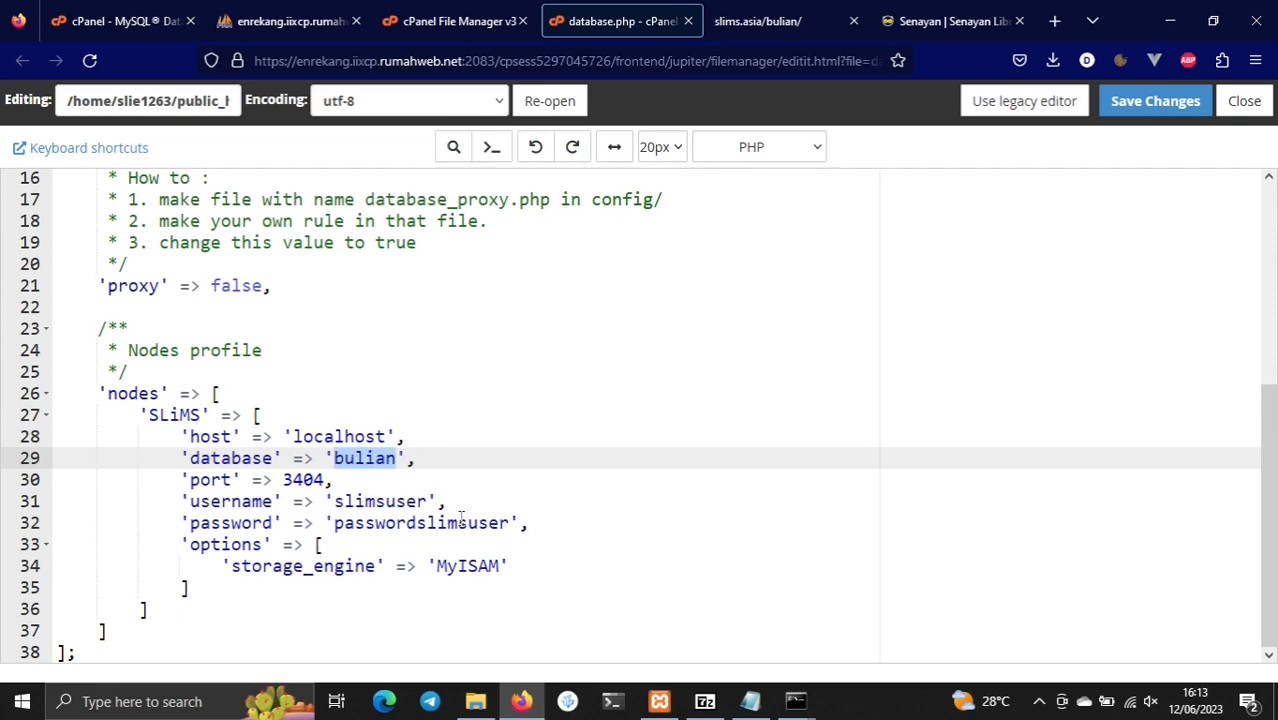
text(slie1263_pslims)
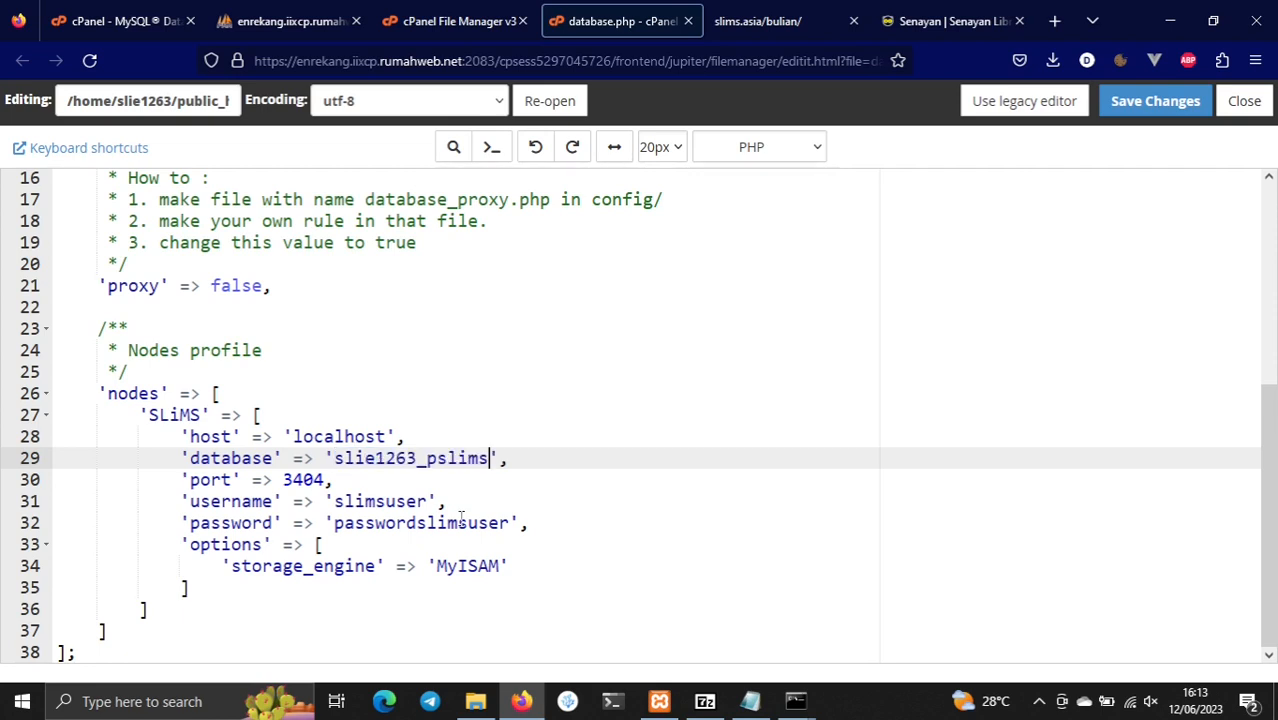
double_click(304, 480)
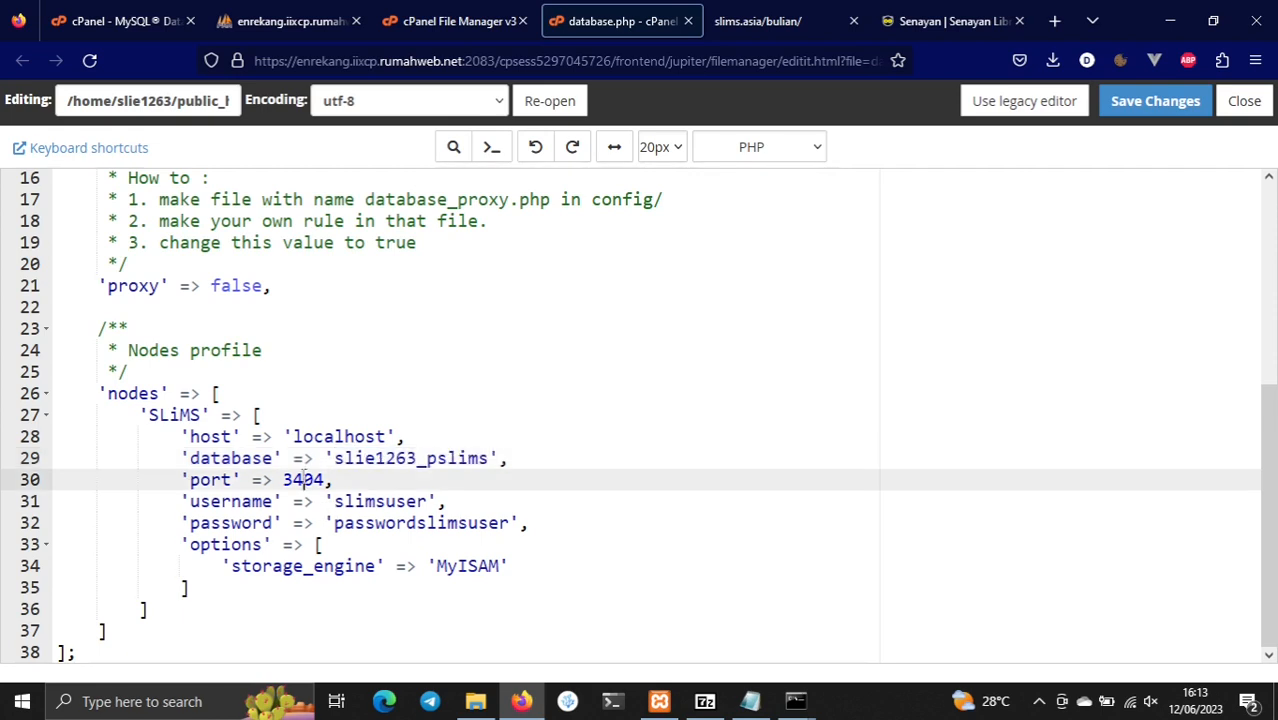
key(Down)
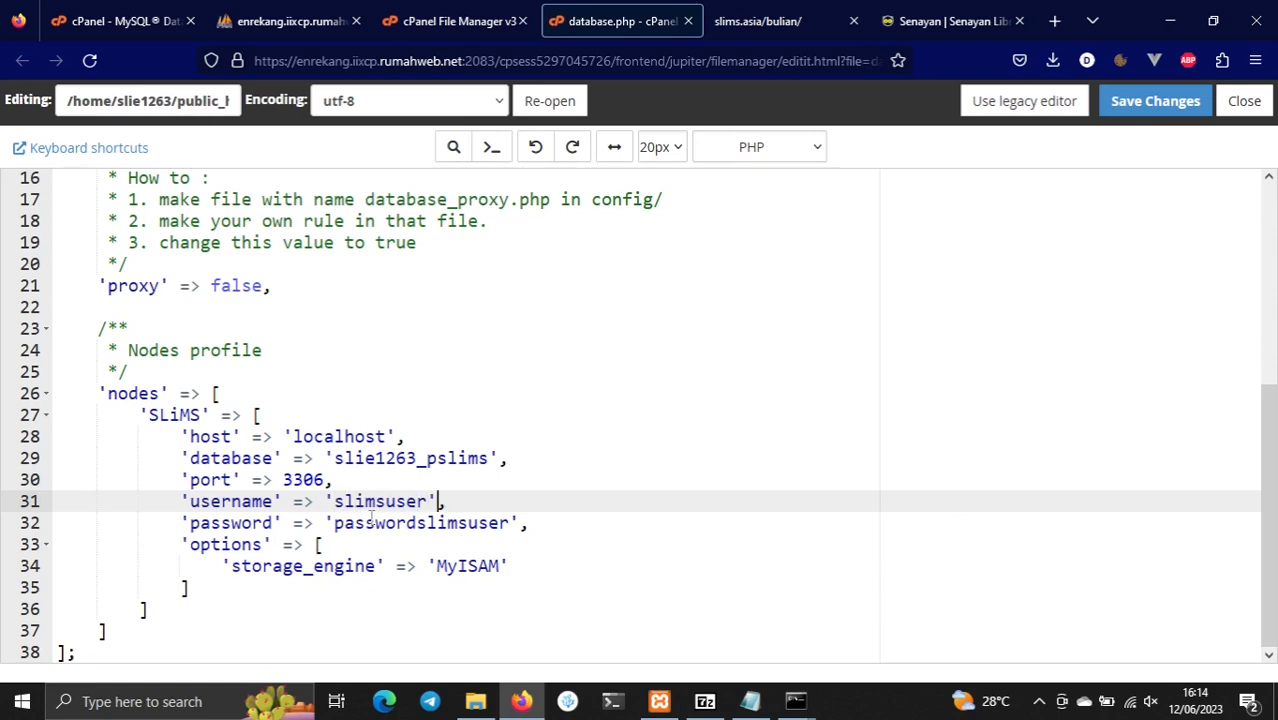
key(shift+Left)
key(shift+Left)
key(shift+Left)
key(shift+Left)
key(shift+Left)
key(shift+Left)
key(shift+Left)
key(shift+Left)
key(shift+Left)
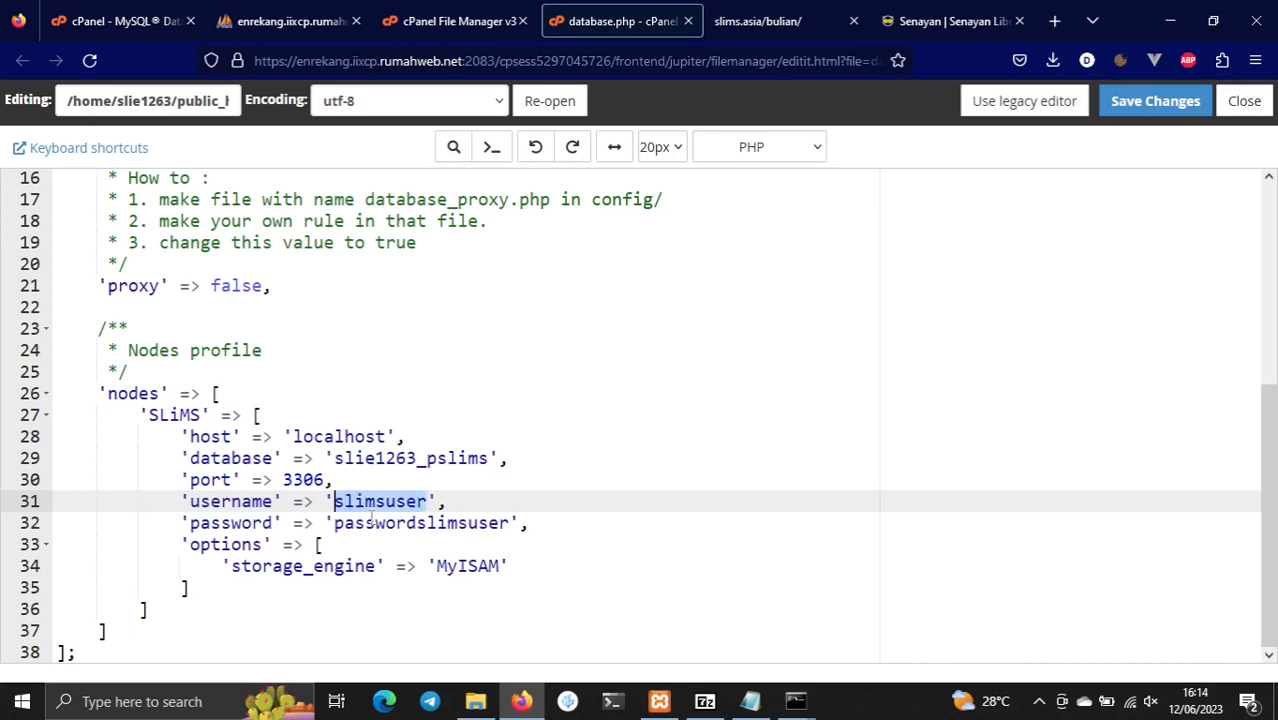
key(Down)
key(shift+Left)
key(shift+Left)
key(shift+Left)
key(shift+Left)
key(shift+Left)
key(shift+Left)
key(shift+Left)
key(shift+Left)
key(shift+Left)
key(shift+Left)
key(shift+Left)
key(shift+Left)
key(shift+Left)
key(shift+Left)
key(shift+Left)
key(shift+Left)
key(shift+Left)
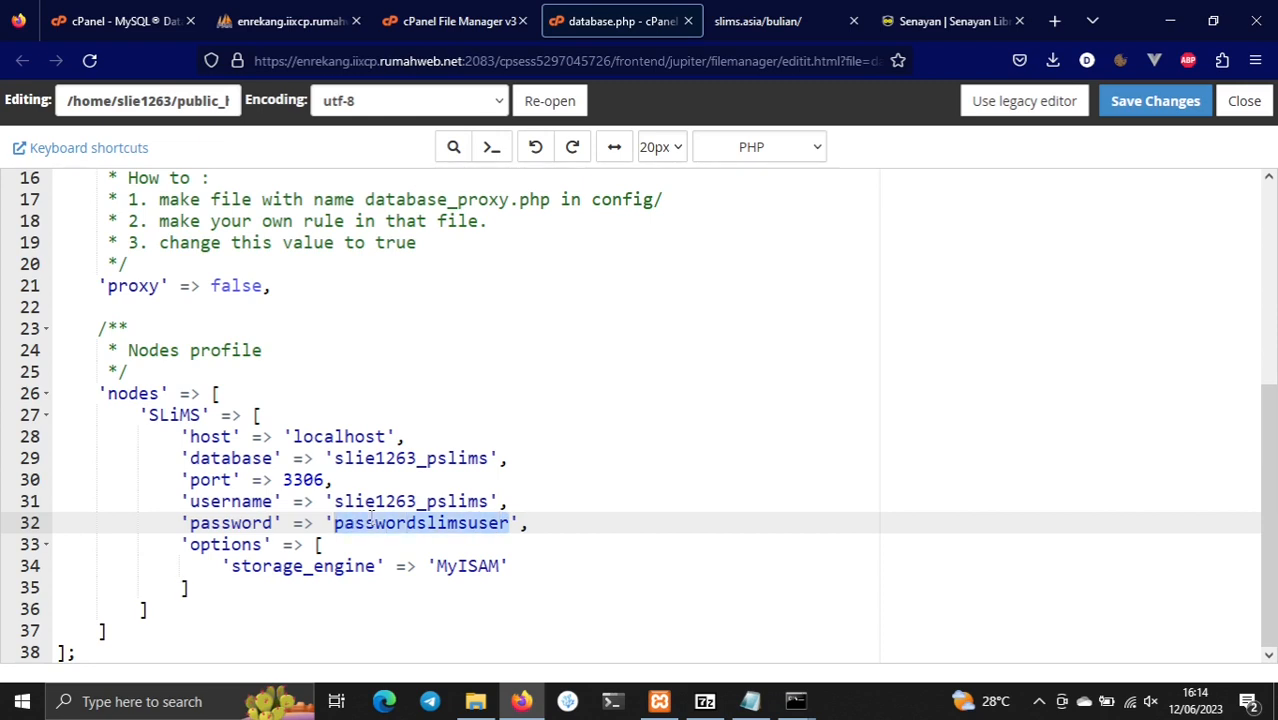
key(BackSpace)
key(BackSpace)
key(BackSpace)
key(BackSpace)
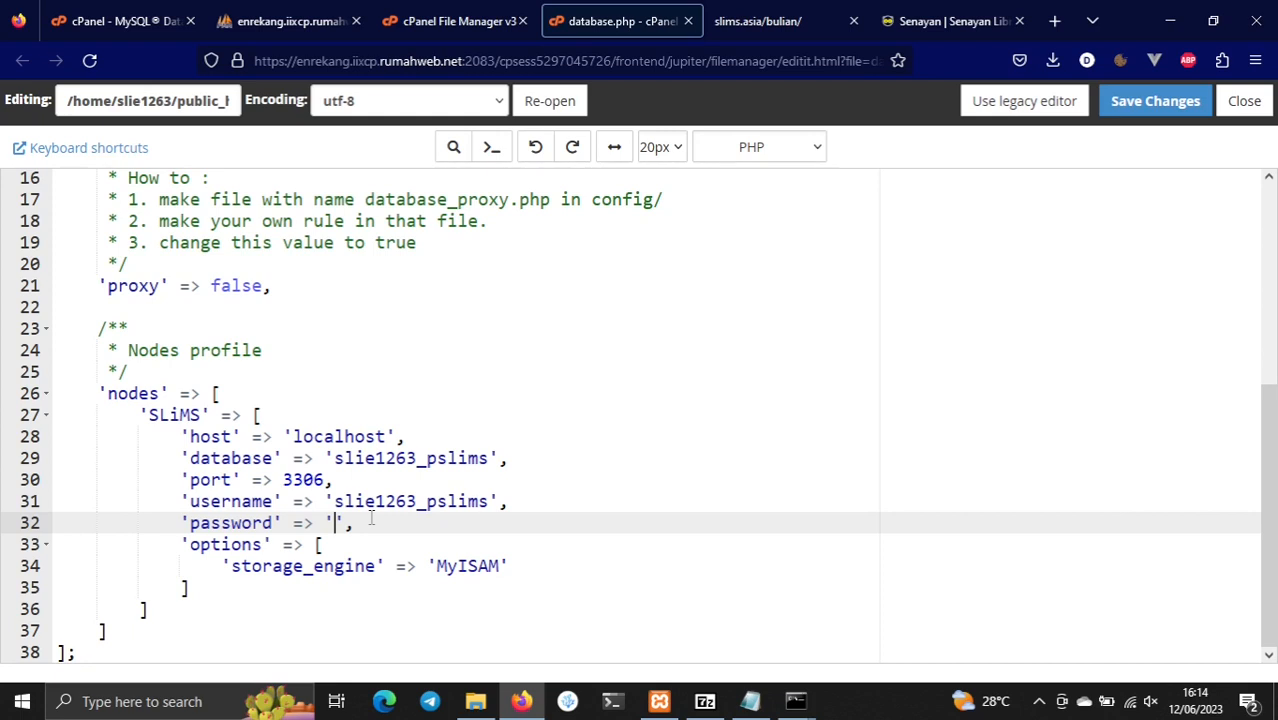
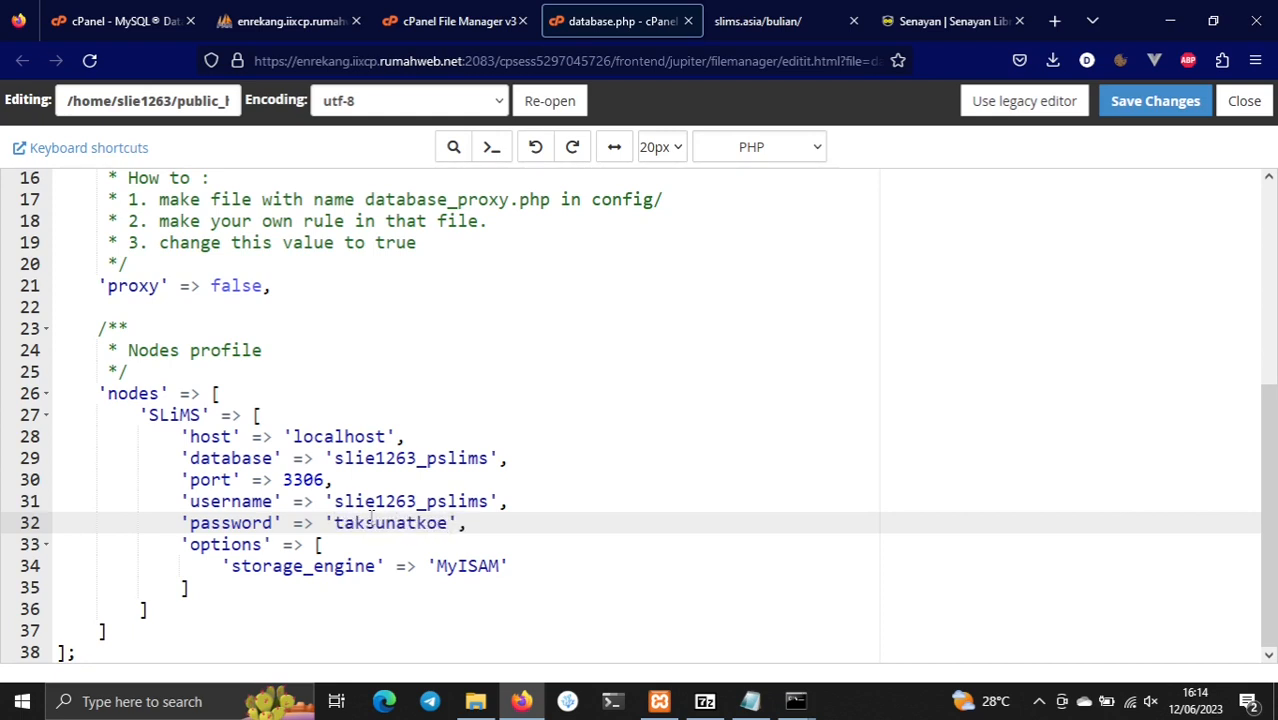
scroll(600, 318, up, 4)
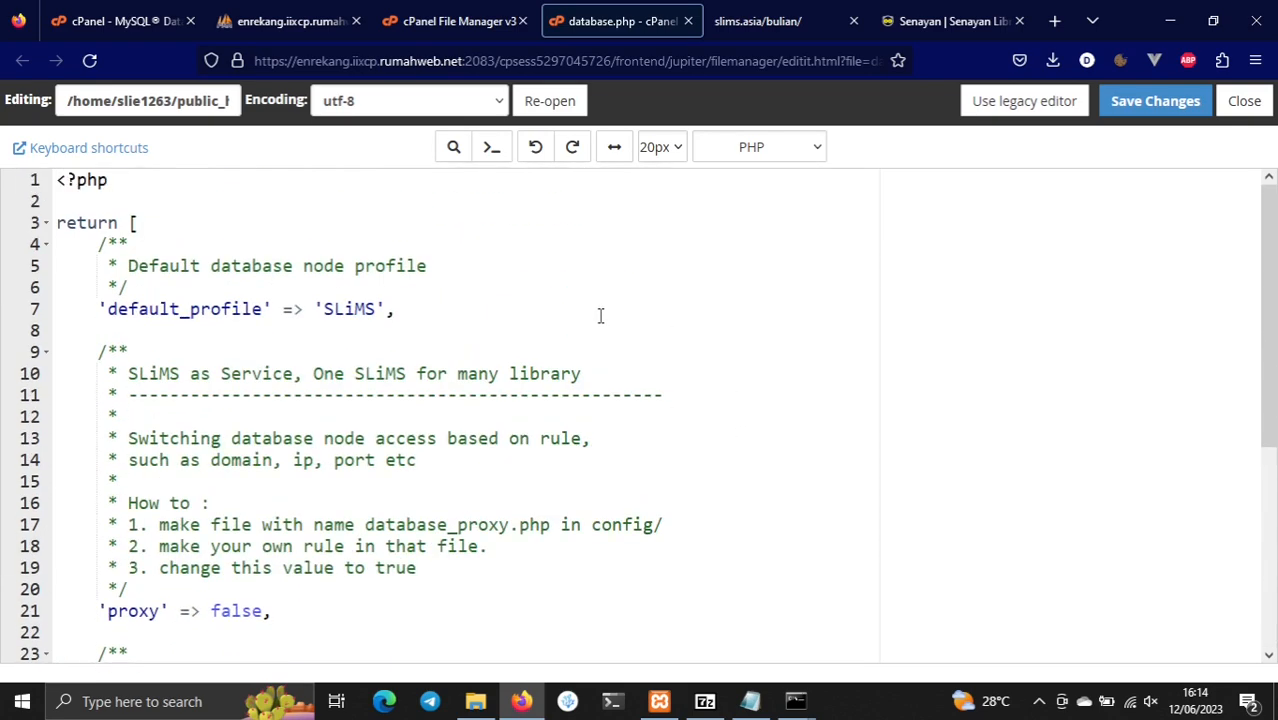
click(1157, 104)
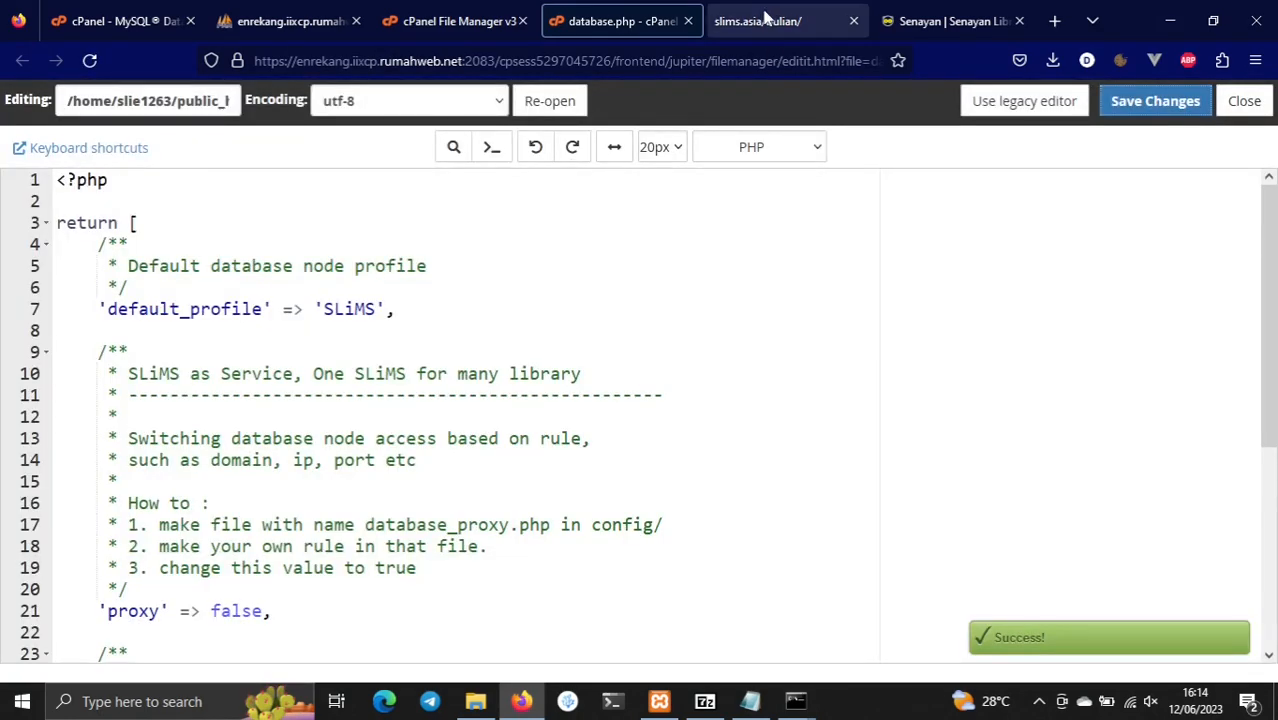
Reload slims.asia/bulian to show the Senayan homepage, then go to slims.asia/bulian/admin.
click(766, 19)
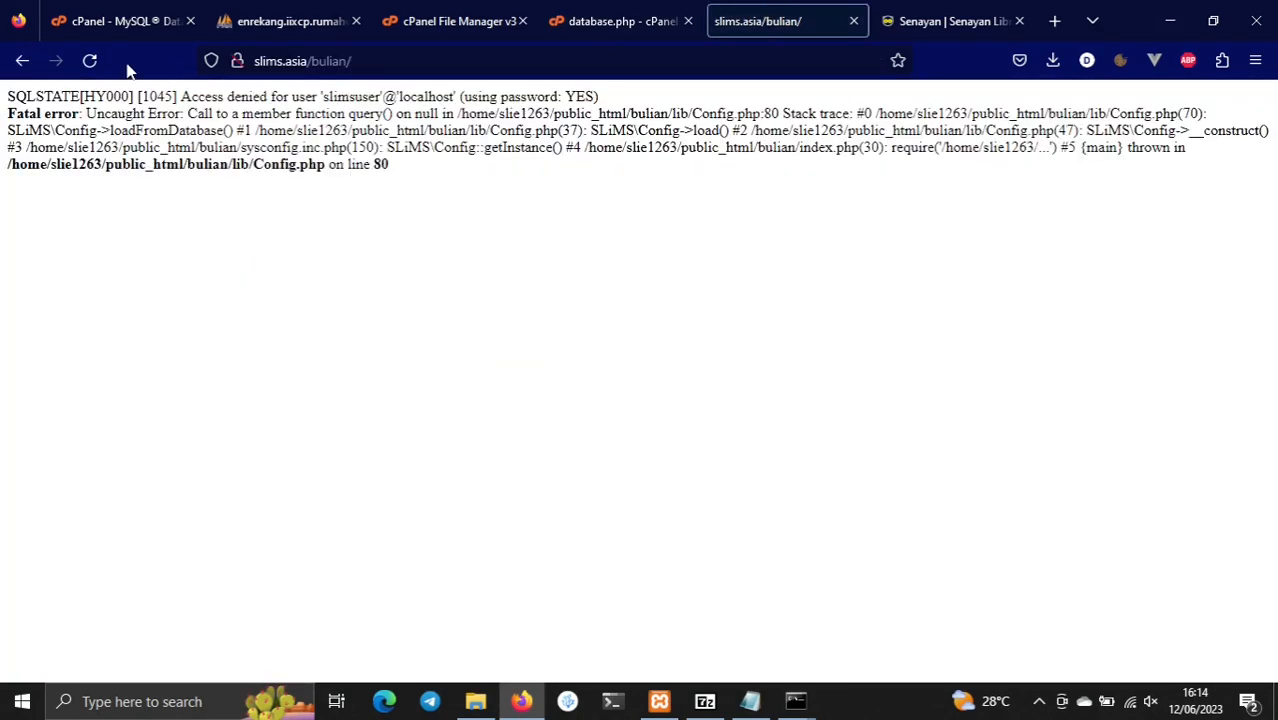
click(89, 62)
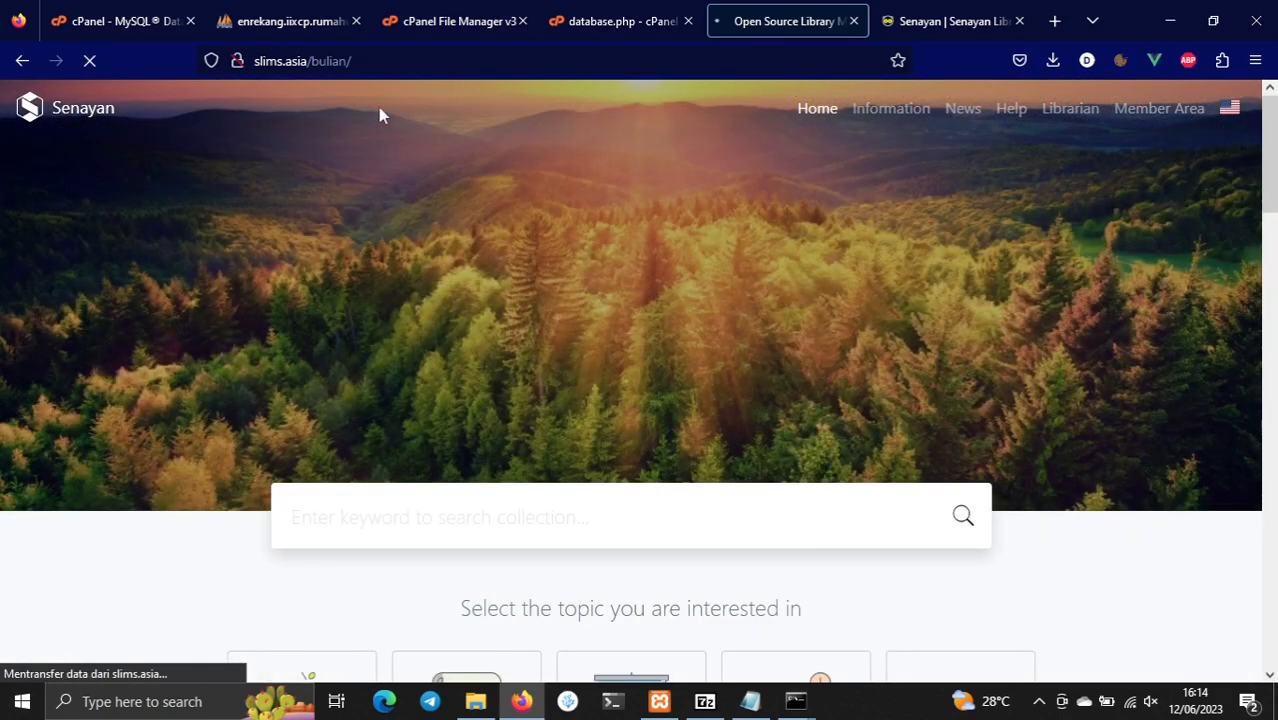
click(383, 60)
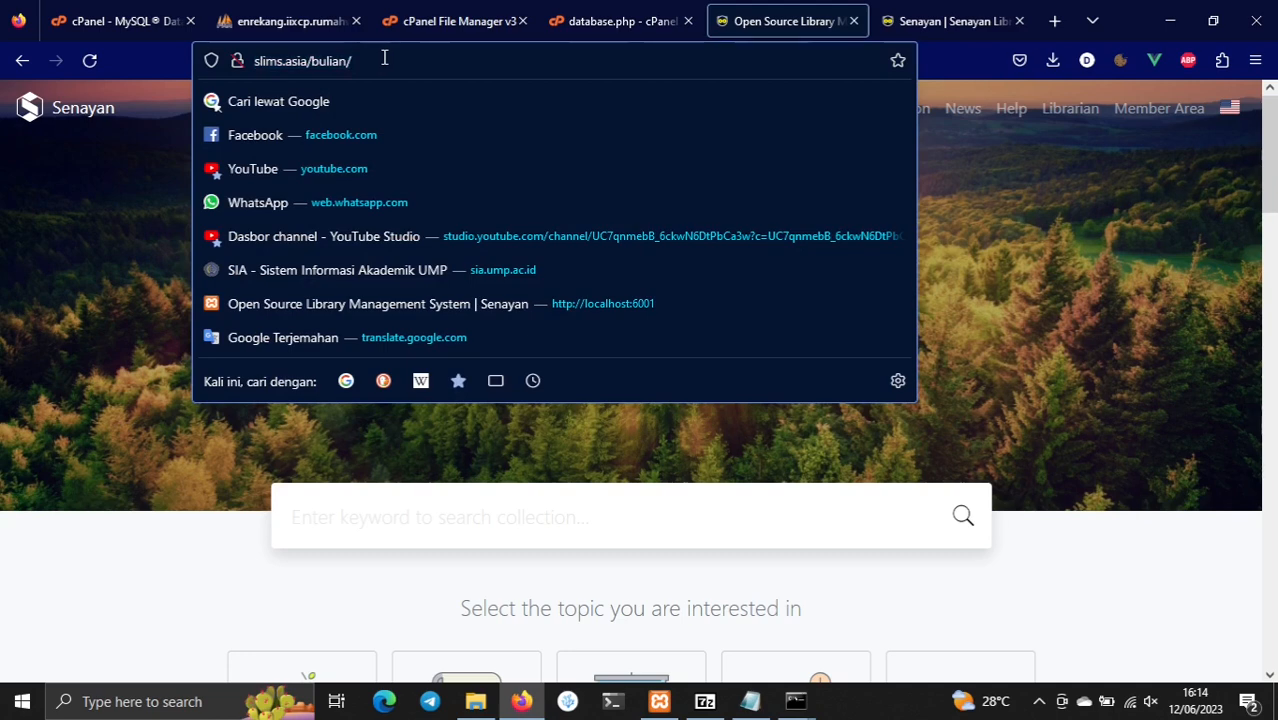
text(admin)
key(Return)
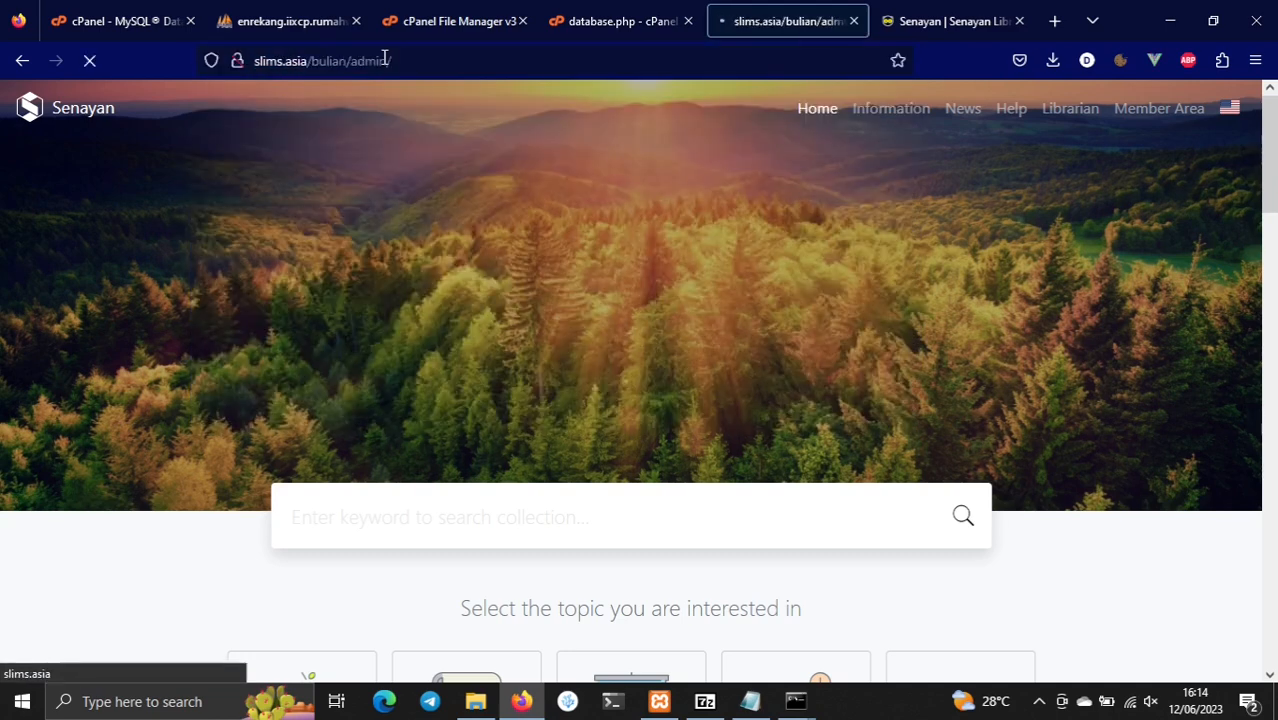
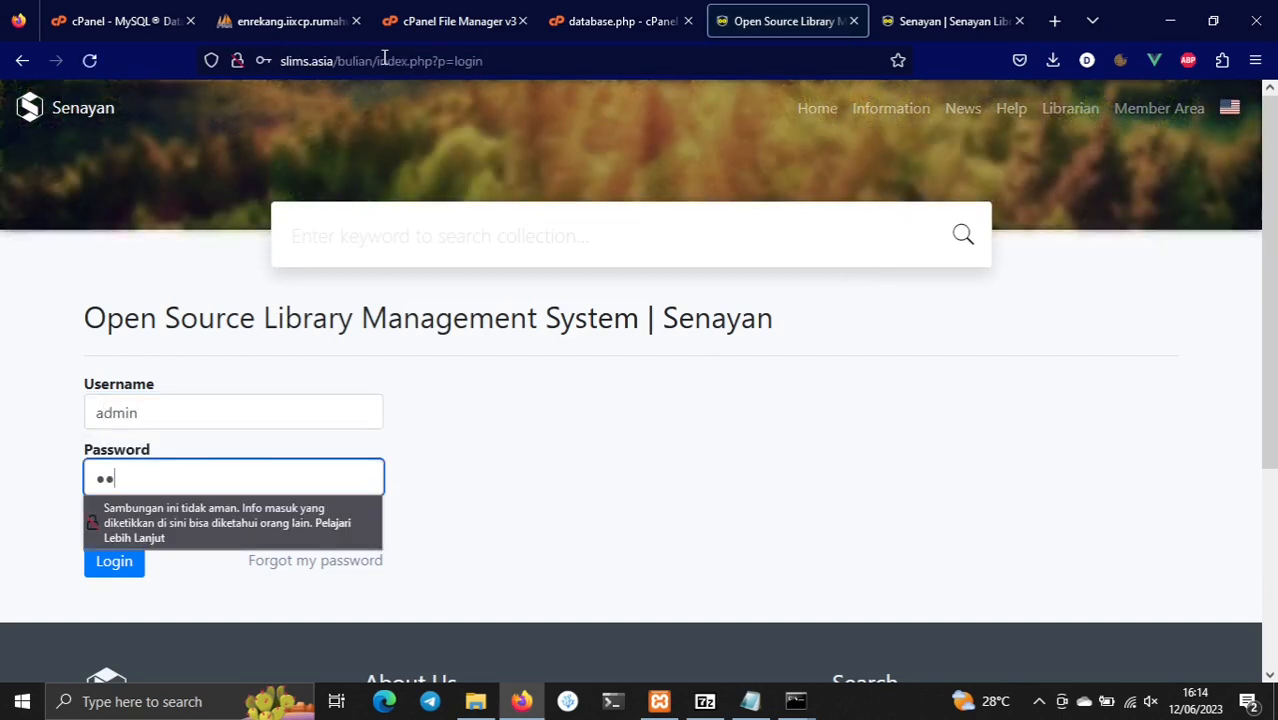
Complete the admin password and log in to reach the dashboard showing 15 collections and 10 items.
key(Return)
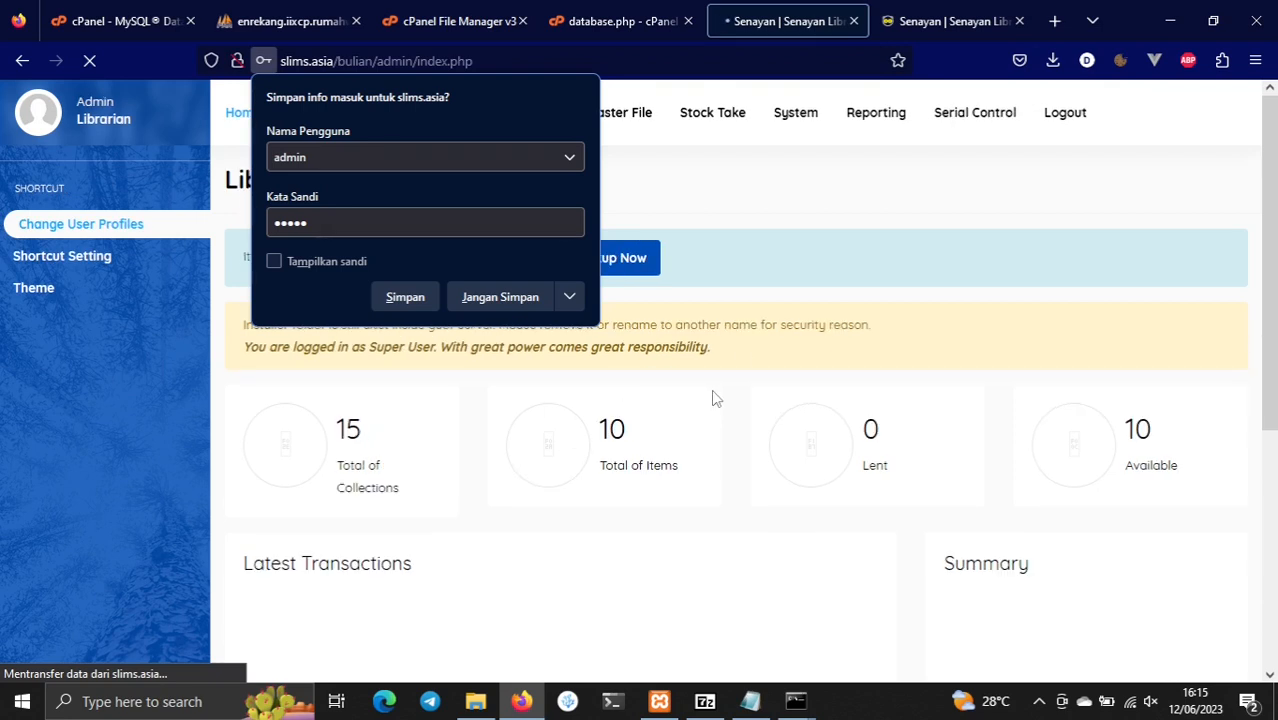
Close Firefox's save-login popup, then show the taskbar's hidden background apps.
click(836, 237)
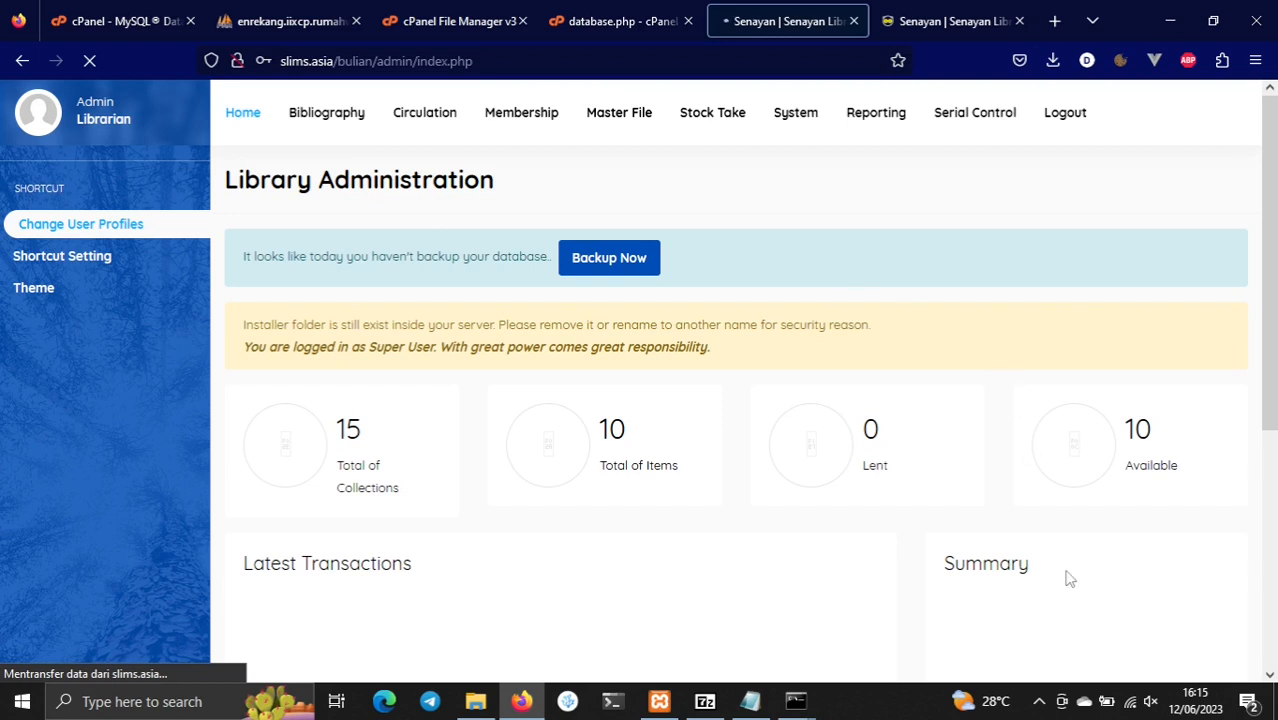
click(1039, 705)
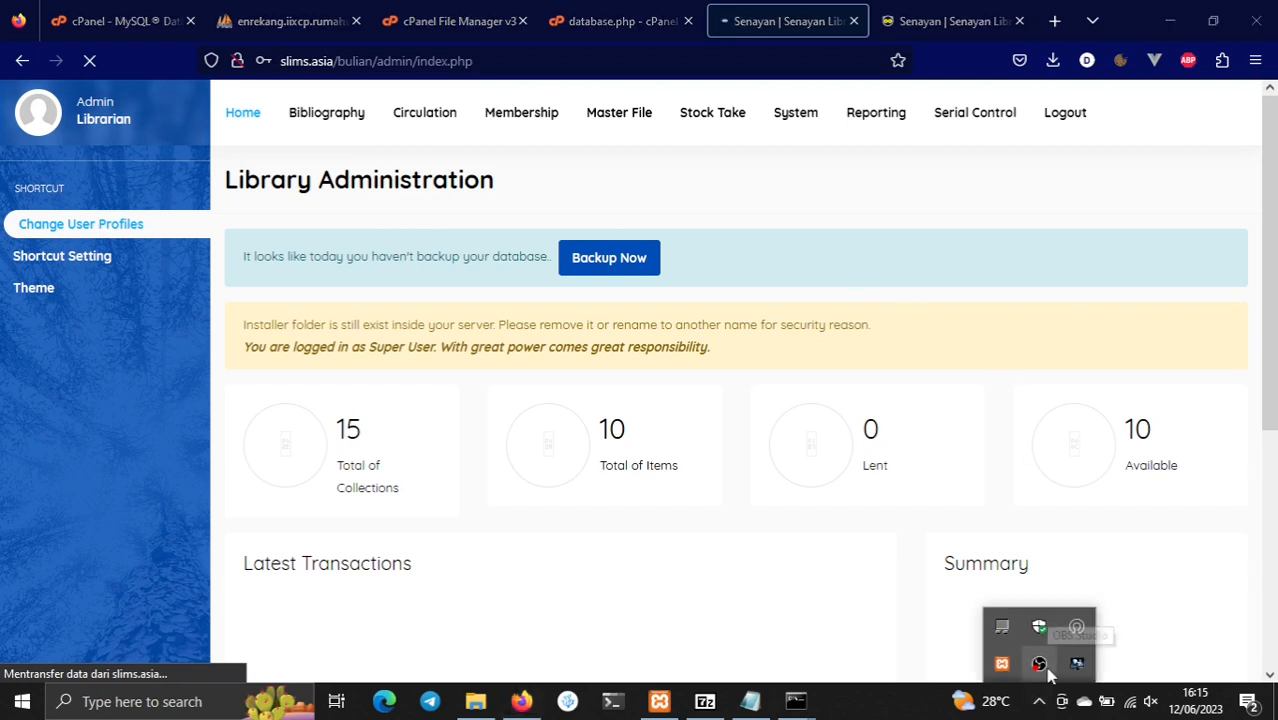